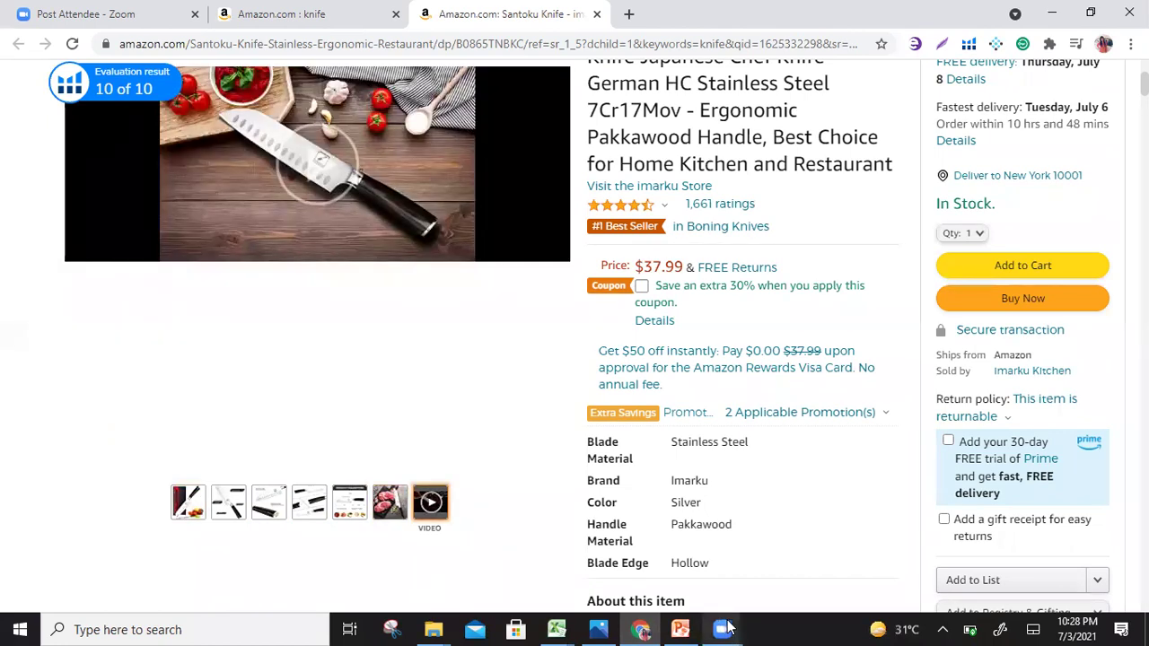
- Switch to the PowerPoint presentation and show the first Reviews Rating slide, slide 15
key("alt+Tab")
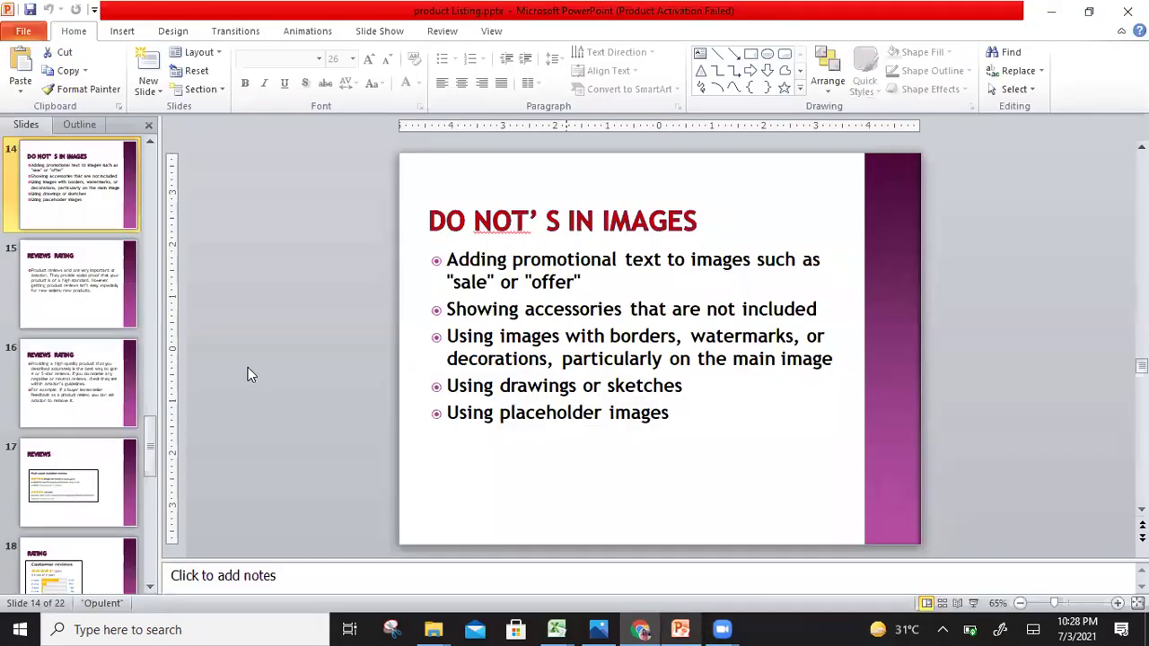
left_click(113, 381)
left_click(75, 274)
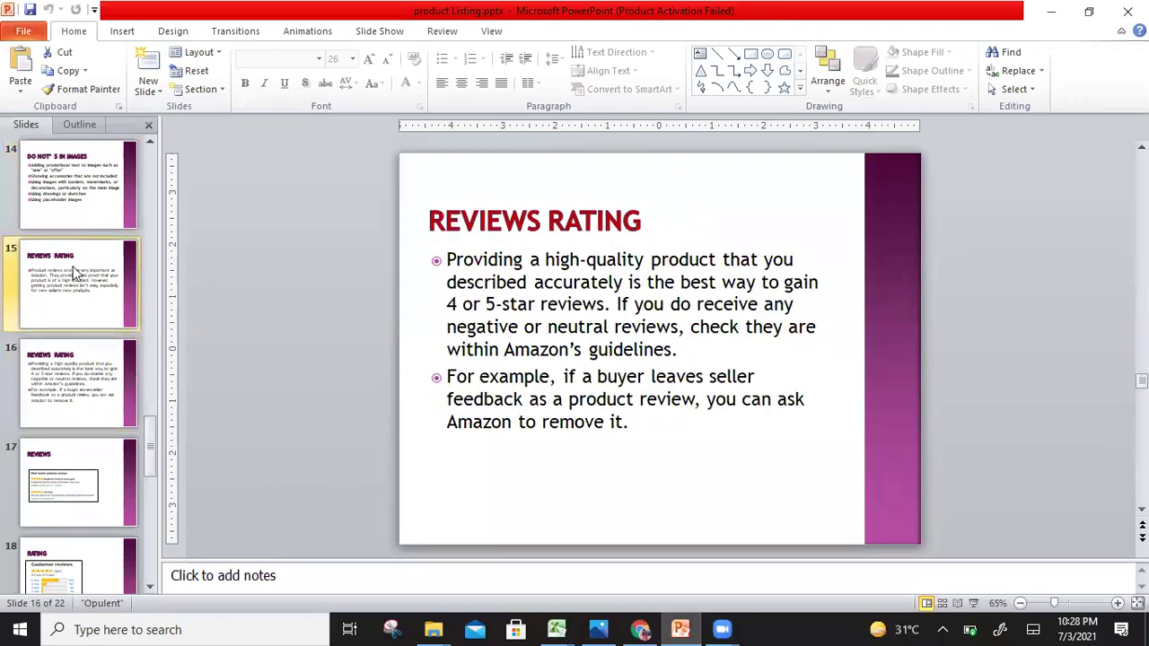
left_click(64, 199)
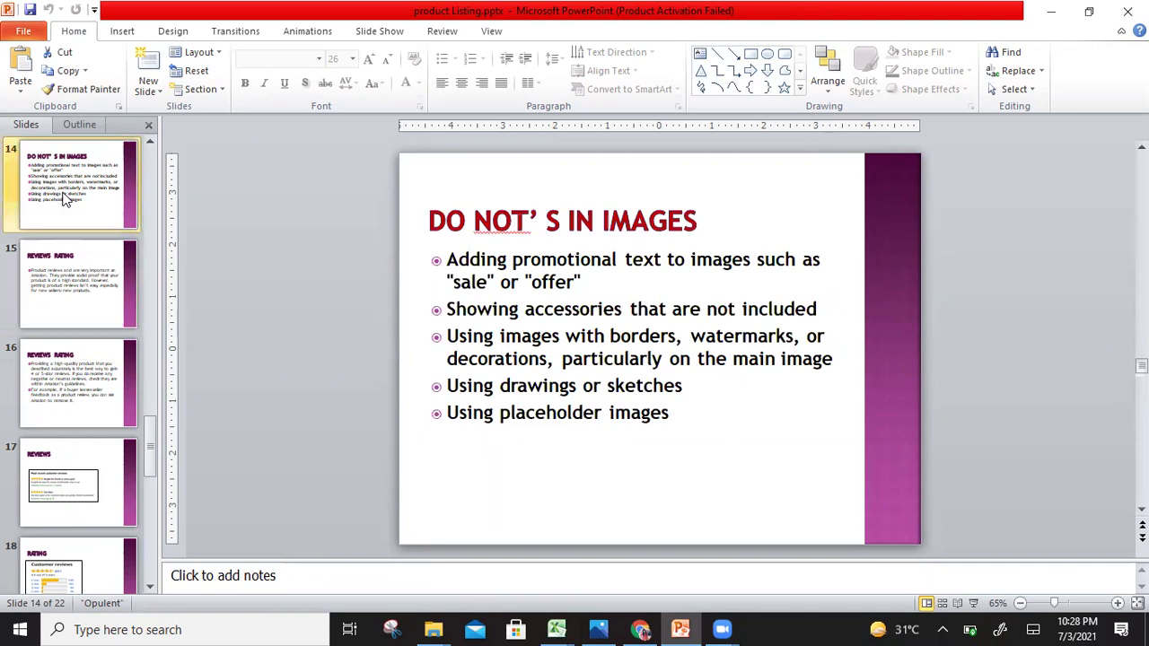
key("Down")
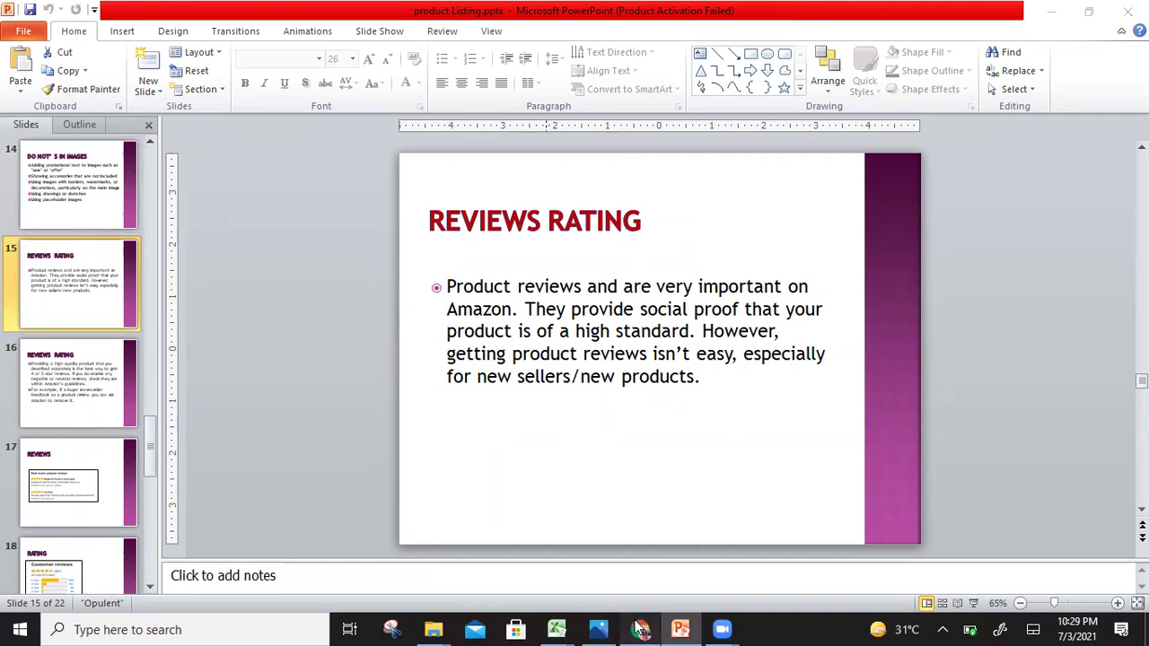
- Switch to the browser, open the ratings of the imarku Santoku Knife listing and read through its customer reviews
key("alt+Tab")
scroll(573, 297, "up", 3)
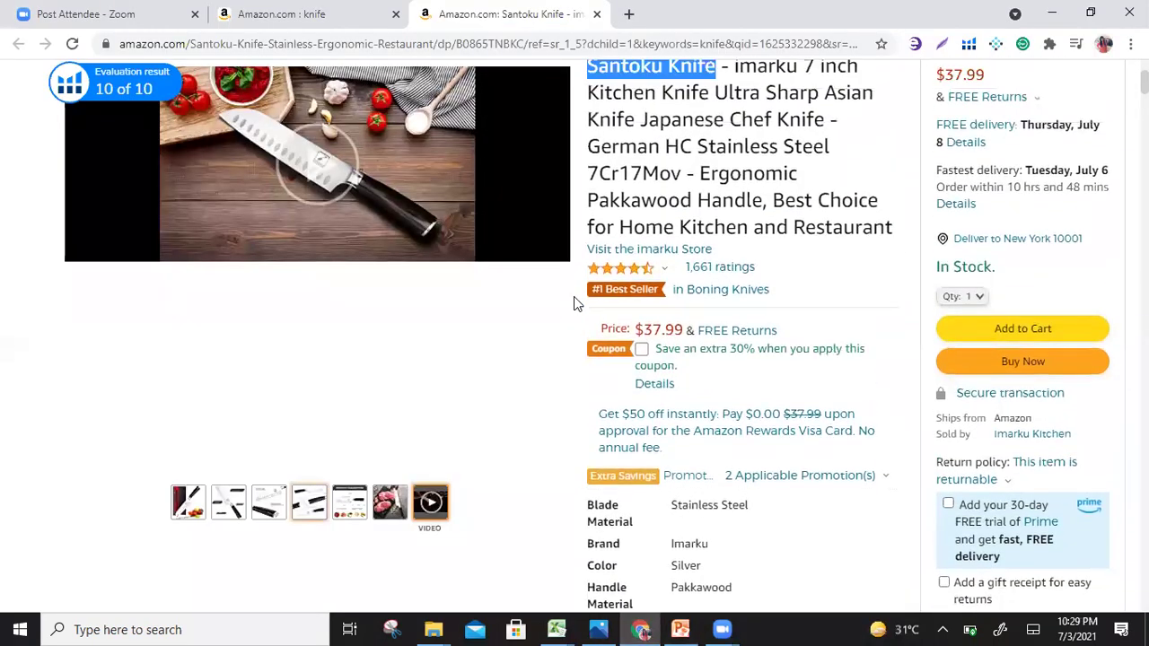
scroll(573, 297, "down", 1)
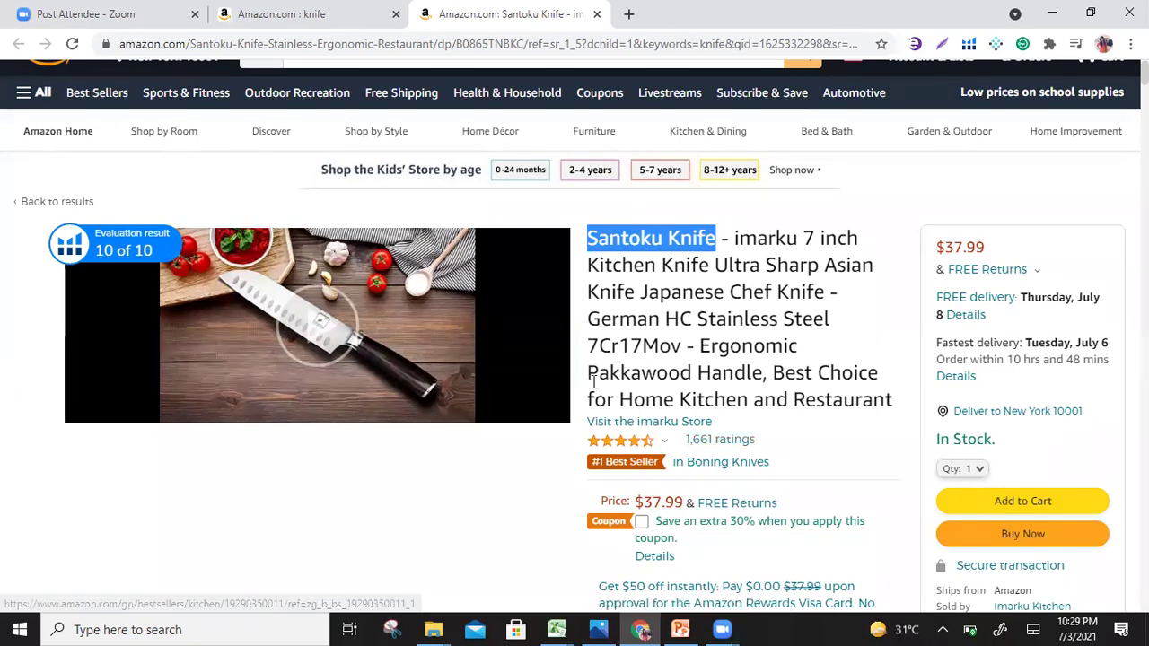
left_click(725, 444)
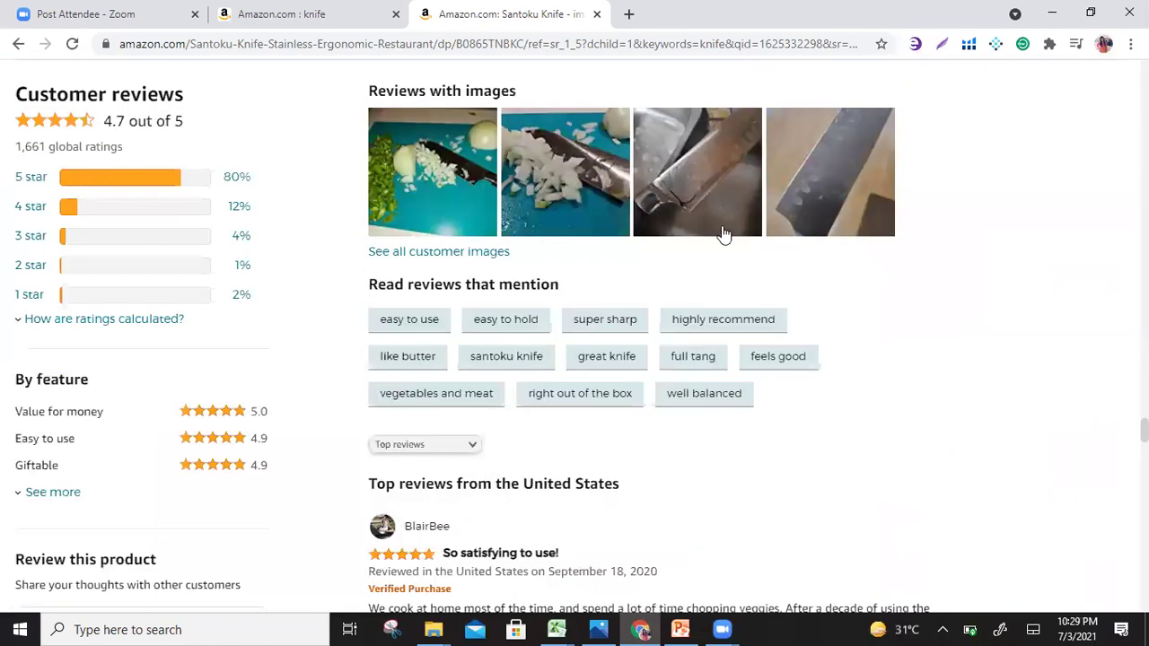
scroll(723, 234, "down", 3)
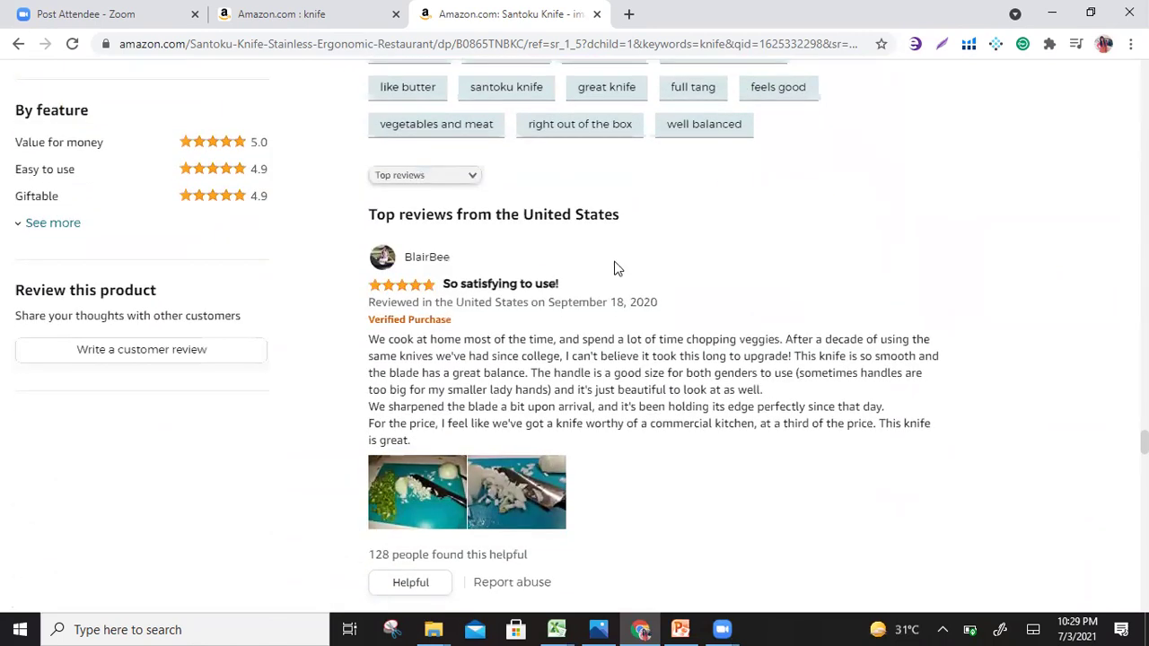
scroll(547, 432, "down", 2)
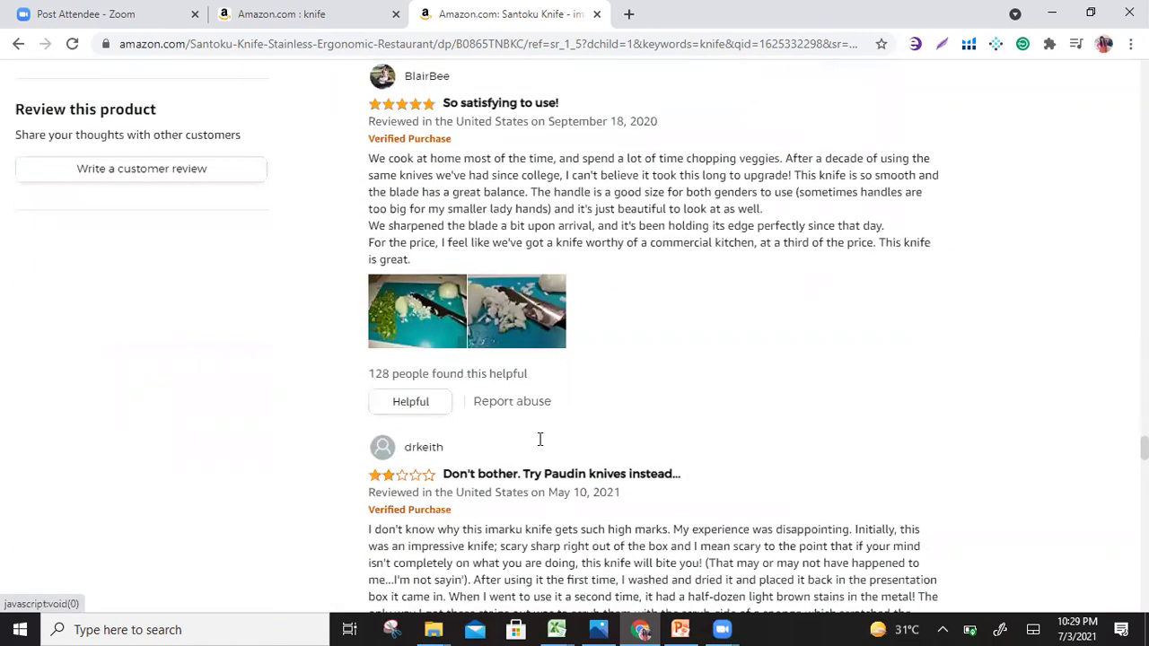
scroll(539, 439, "down", 8)
- Switch to the PowerPoint presentation and show slide 16 on gaining and handling reviews
left_click(680, 629)
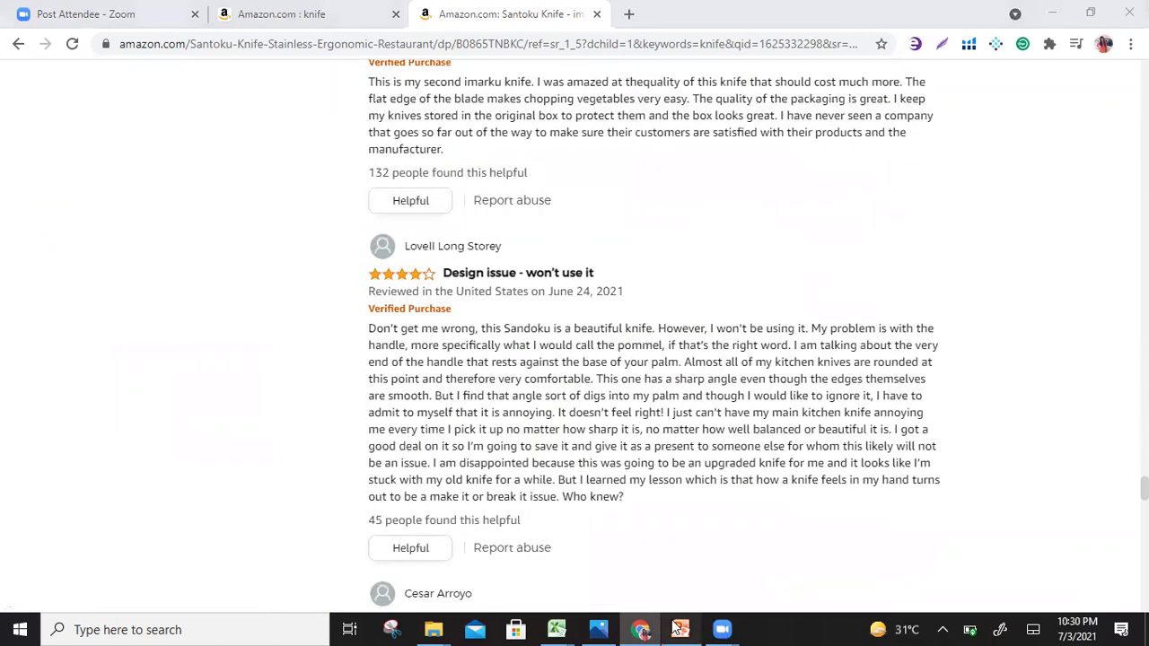
scroll(558, 376, "down", 1)
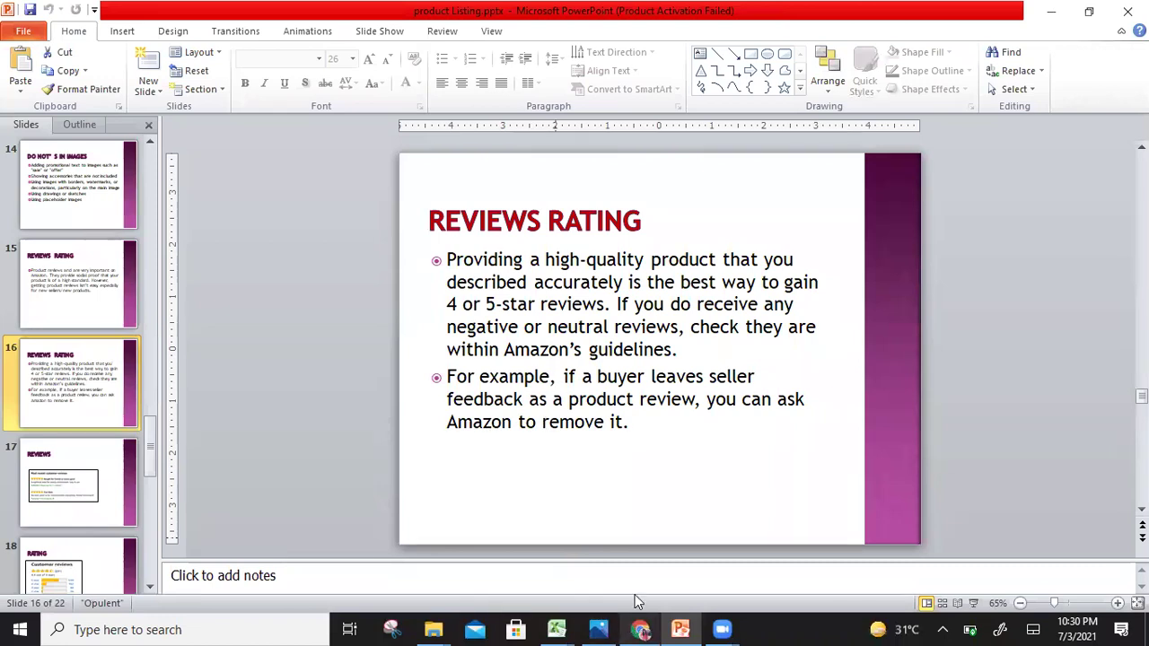
- Return to the knife listing in the browser and examine the star breakdown in its Customer reviews section
mouse_move(639, 629)
left_click(651, 539)
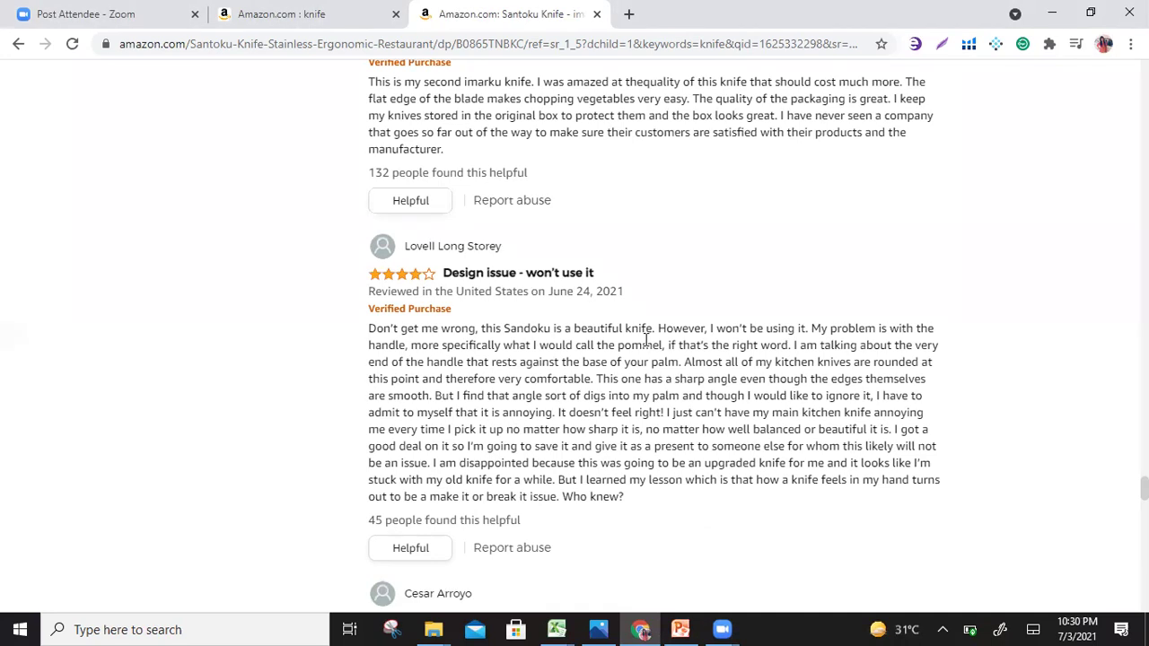
scroll(645, 341, "up", 3)
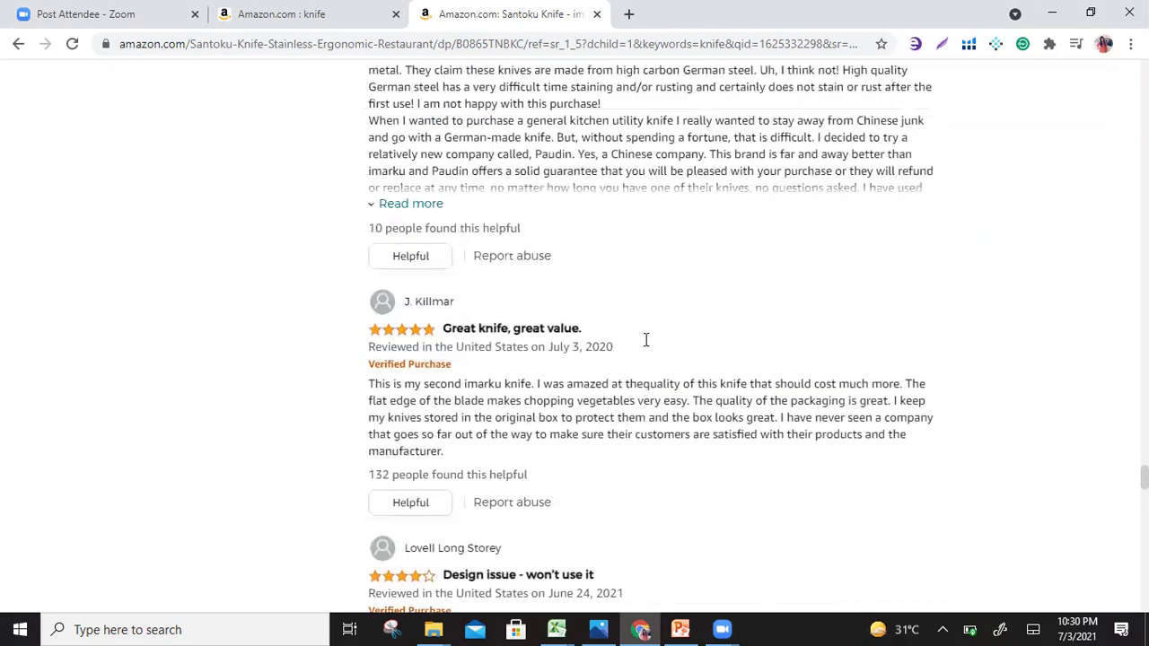
scroll(644, 347, "up", 15)
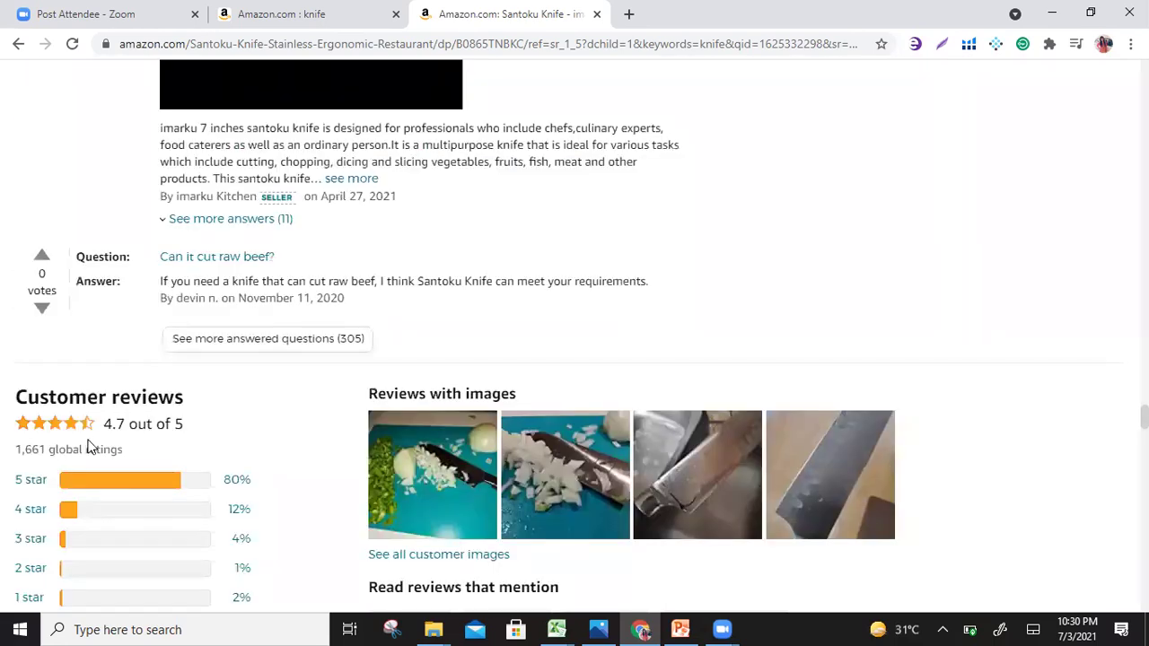
scroll(90, 447, "down", 1)
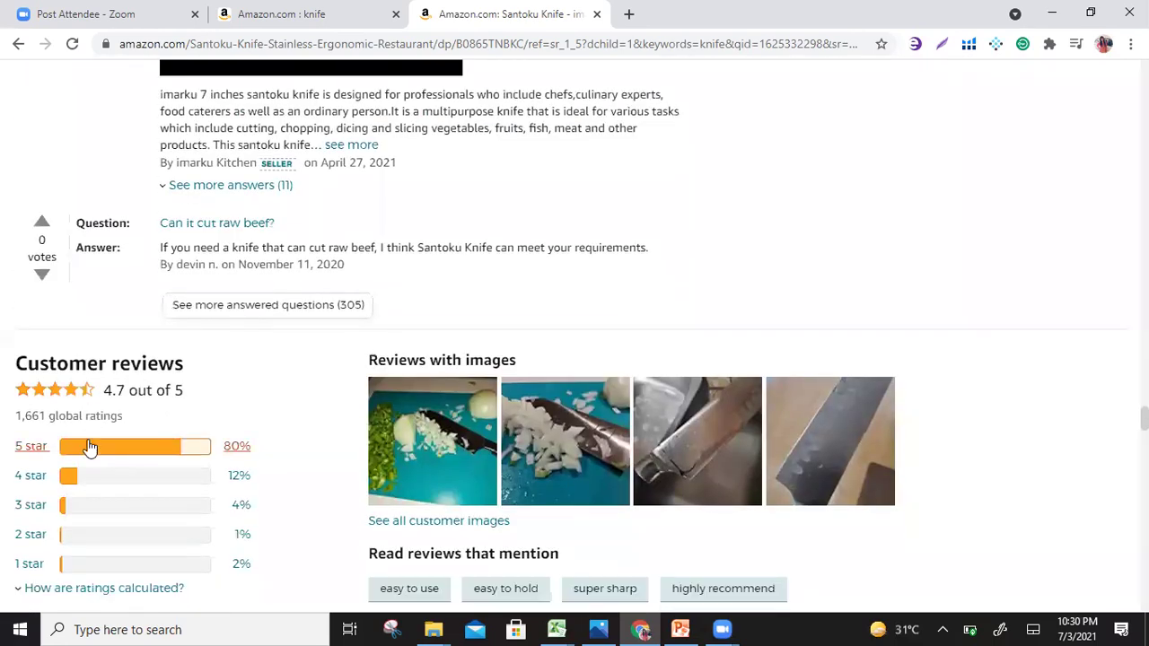
scroll(427, 554, "down", 3)
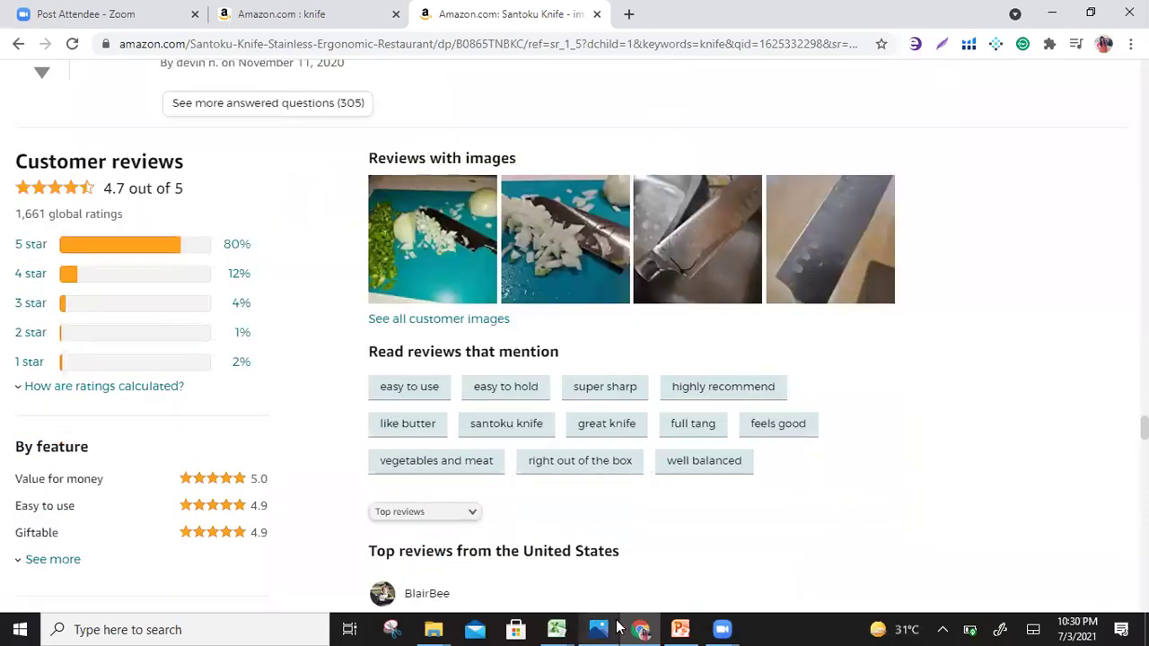
- Switch to the PowerPoint presentation and go through the Reviews and Rating slides to SEO Optimized Product Listing
left_click(680, 629)
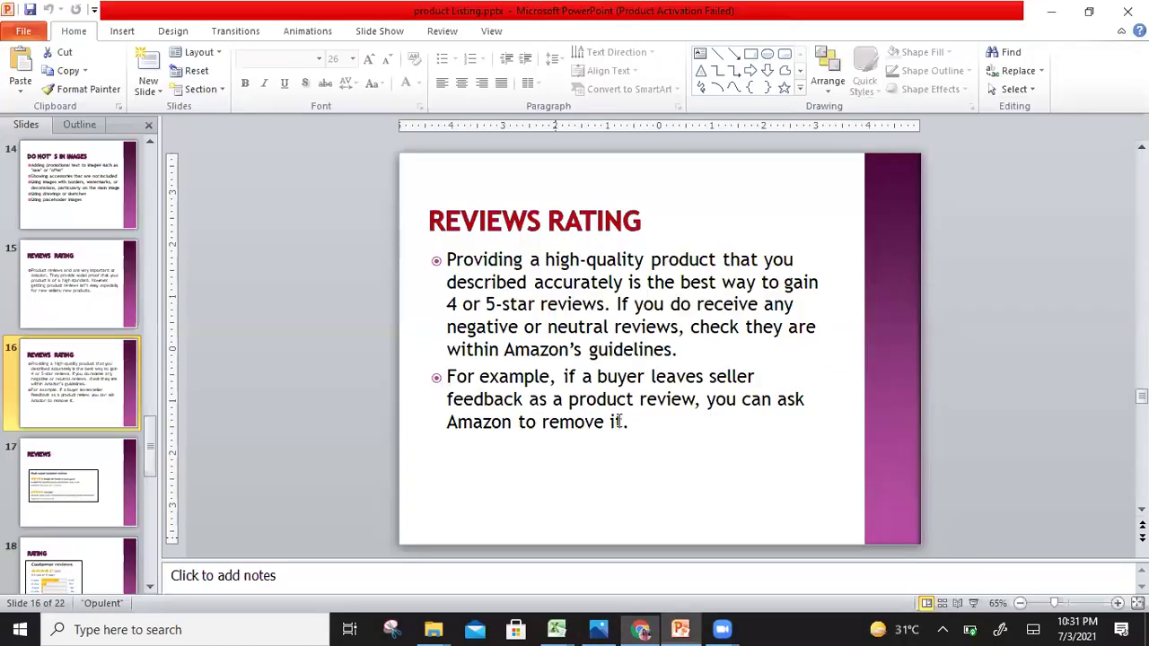
scroll(619, 422, "down", 1)
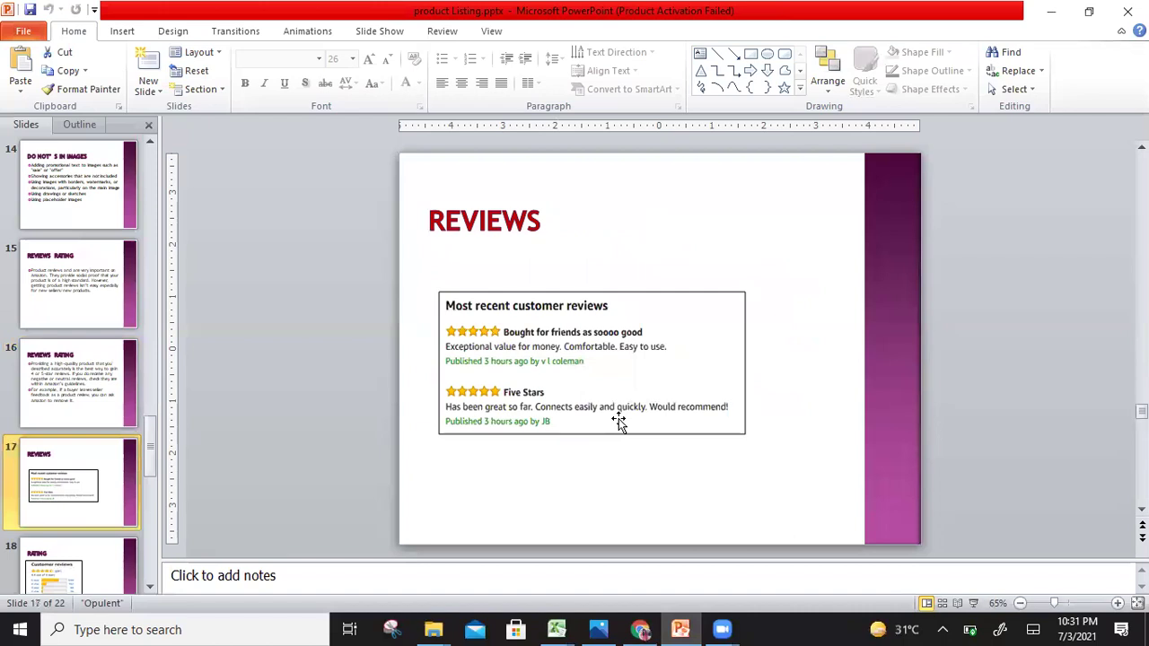
scroll(618, 419, "down", 1)
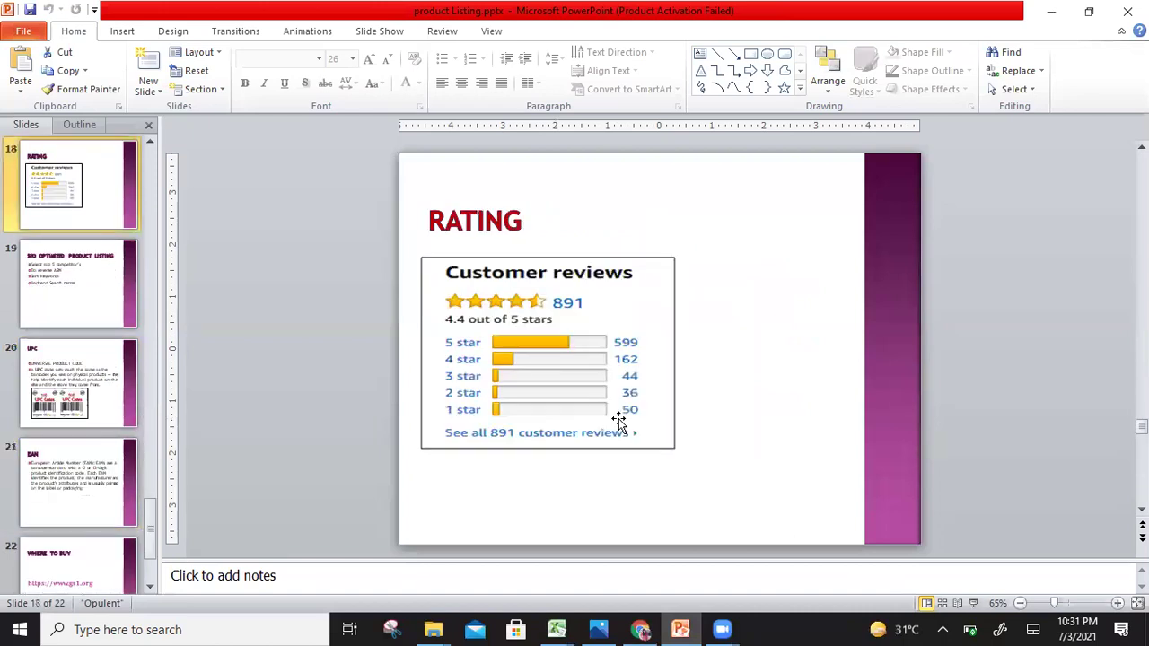
scroll(619, 422, "down", 1)
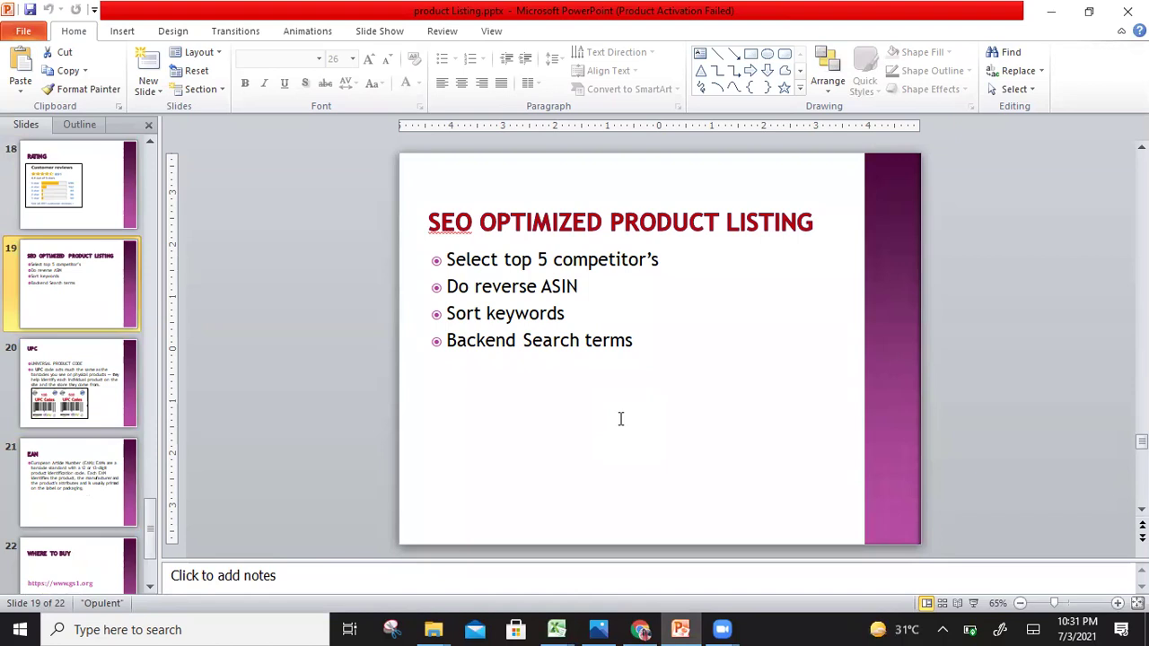
- Switch to the browser and return to the title and images at the start of the Santoku Knife listing
left_click(640, 629)
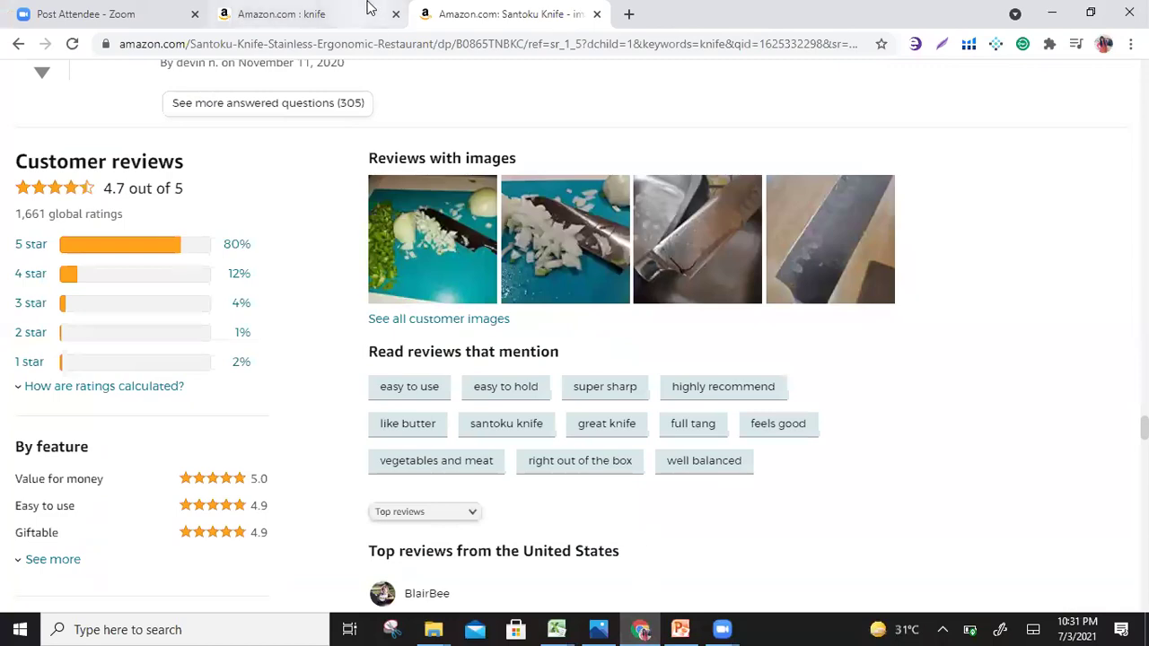
key("Up")
key("Up")
key("Up")
key("Up")
key("Up")
key("Up")
key("Up")
key("Up")
key("Up")
key("Up")
key("Up")
key("Up")
key("Up")
key("Up")
key("Up")
key("Up")
key("Up")
key("Up")
key("Up")
key("Up")
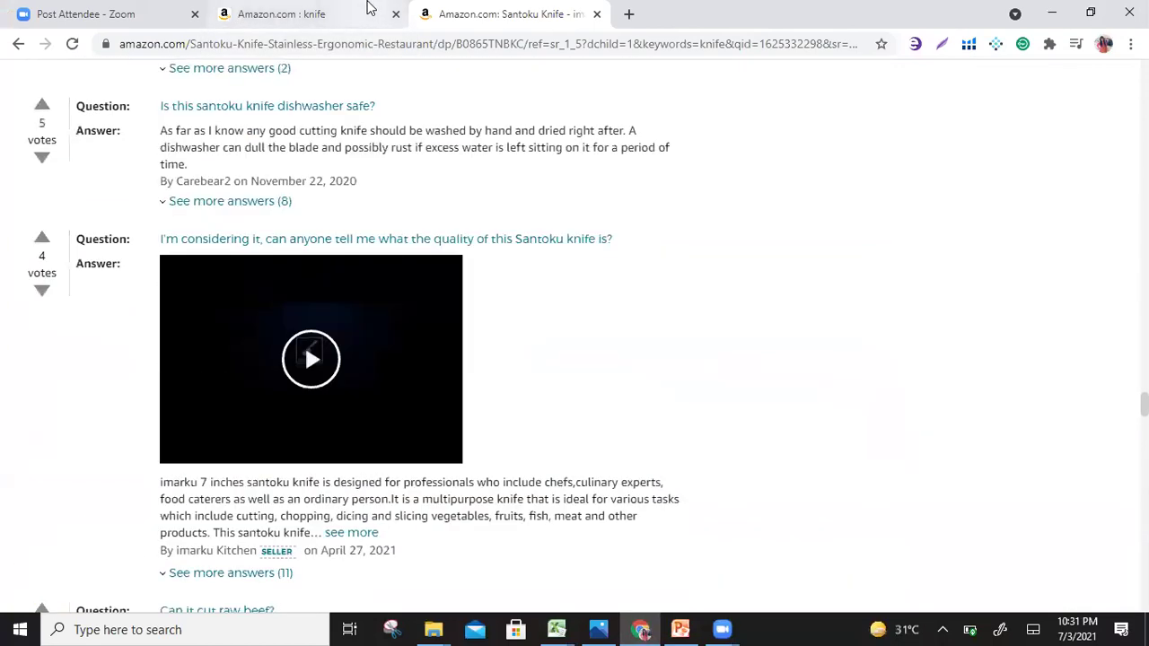
key("Up")
key("Up")
key("Up")
key("Up")
key("Up")
key("Up")
key("Up")
key("Up")
key("Up")
key("Up")
key("Up")
key("Up")
key("Up")
key("Up")
key("Up")
key("Up")
key("Up")
key("Up")
key("Up")
key("Up")
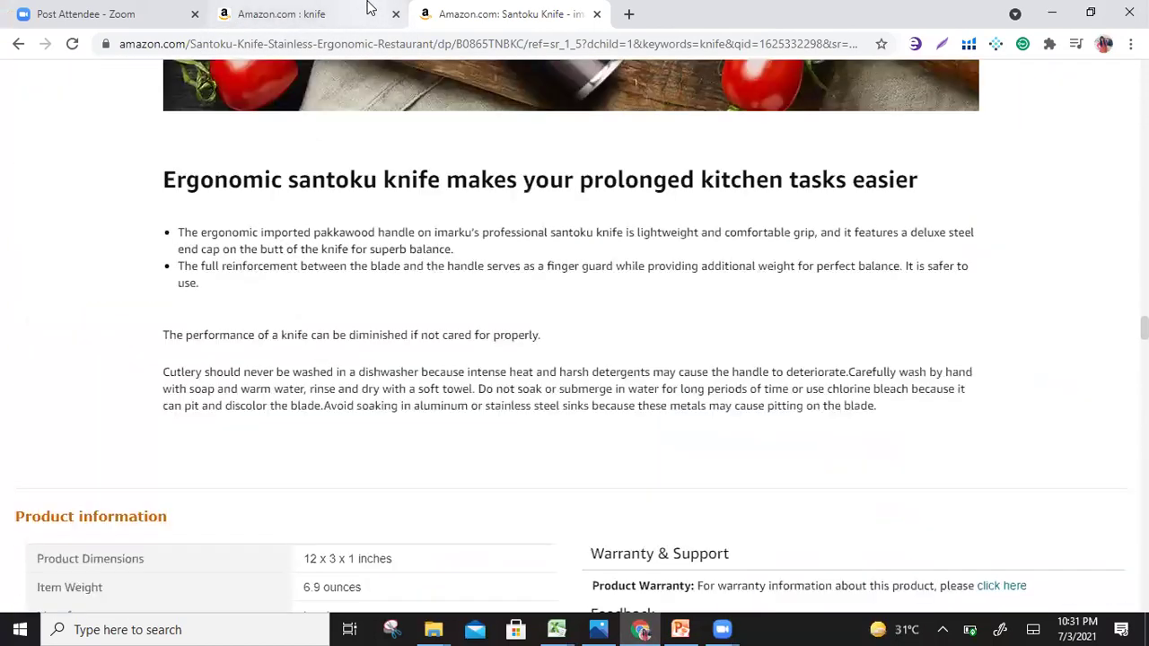
key("Up")
key("Up")
key("Up")
key("Up")
key("Up")
key("Up")
key("Up")
key("Up")
key("Up")
key("Up")
key("Up")
key("Up")
key("Up")
key("Up")
key("Up")
key("Up")
key("Up")
key("Up")
key("Up")
key("Up")
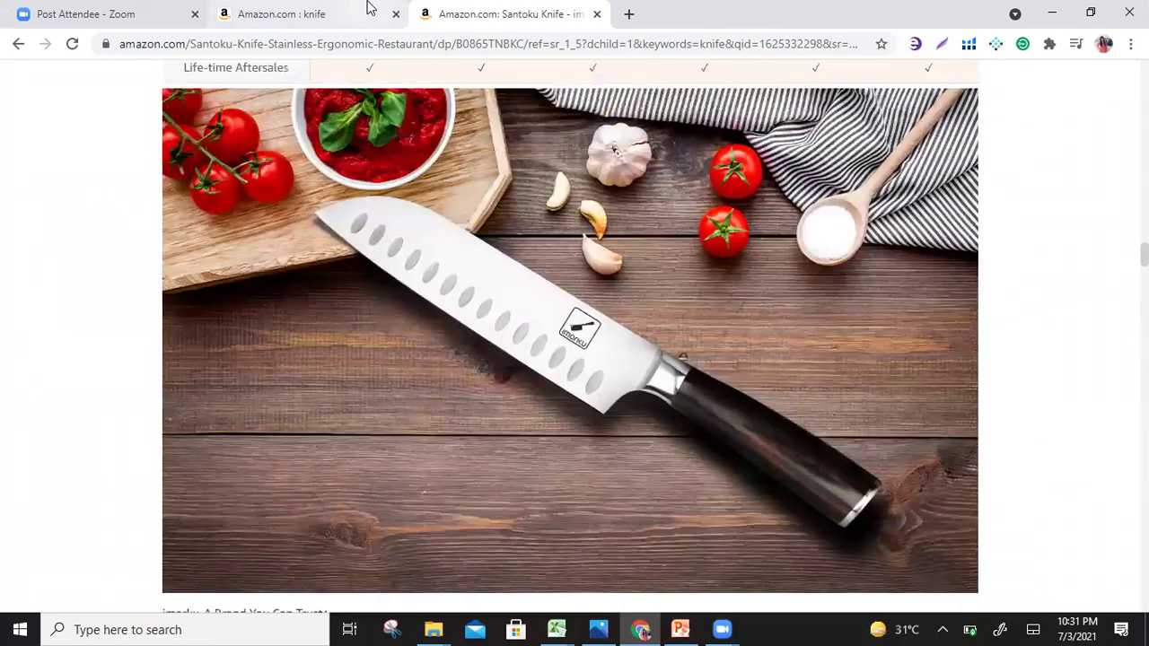
key("Up")
key("Up")
key("Up")
key("Up")
key("Up")
key("Up")
key("Up")
key("Up")
key("Up")
key("Up")
key("Up")
key("Up")
key("Up")
key("Up")
key("Up")
key("Up")
key("Up")
key("Up")
key("Up")
key("Up")
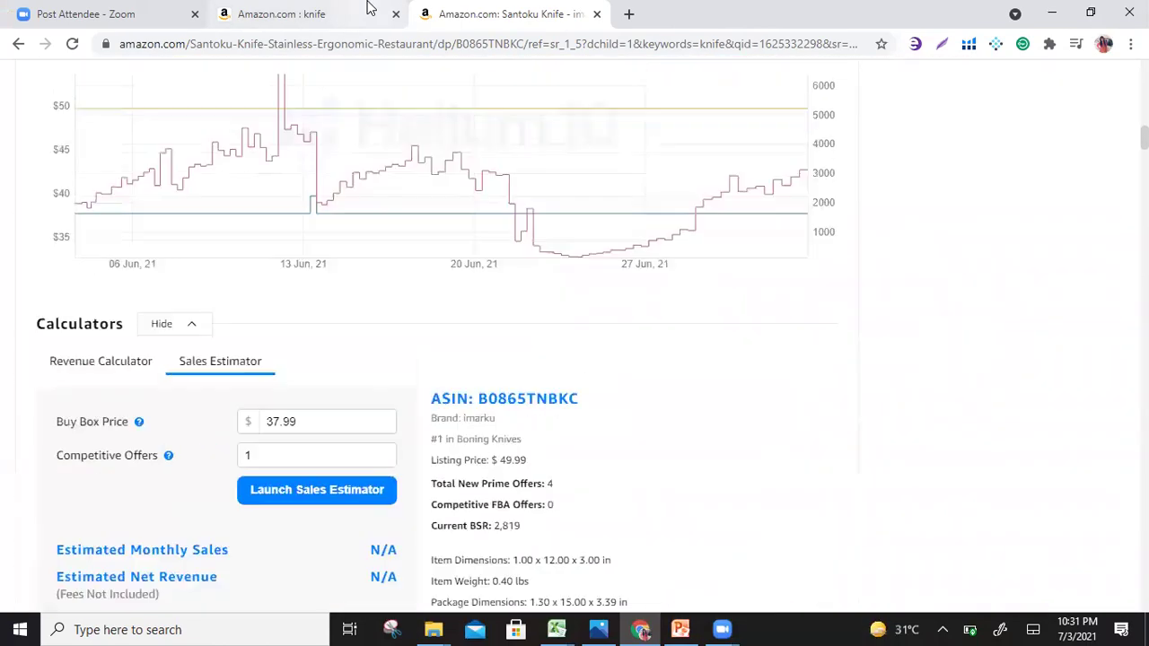
key("Up")
key("Up")
key("Up")
key("Up")
key("Up")
key("Up")
key("Up")
key("Up")
key("Up")
key("Up")
key("Up")
key("Up")
key("Up")
key("Up")
key("Up")
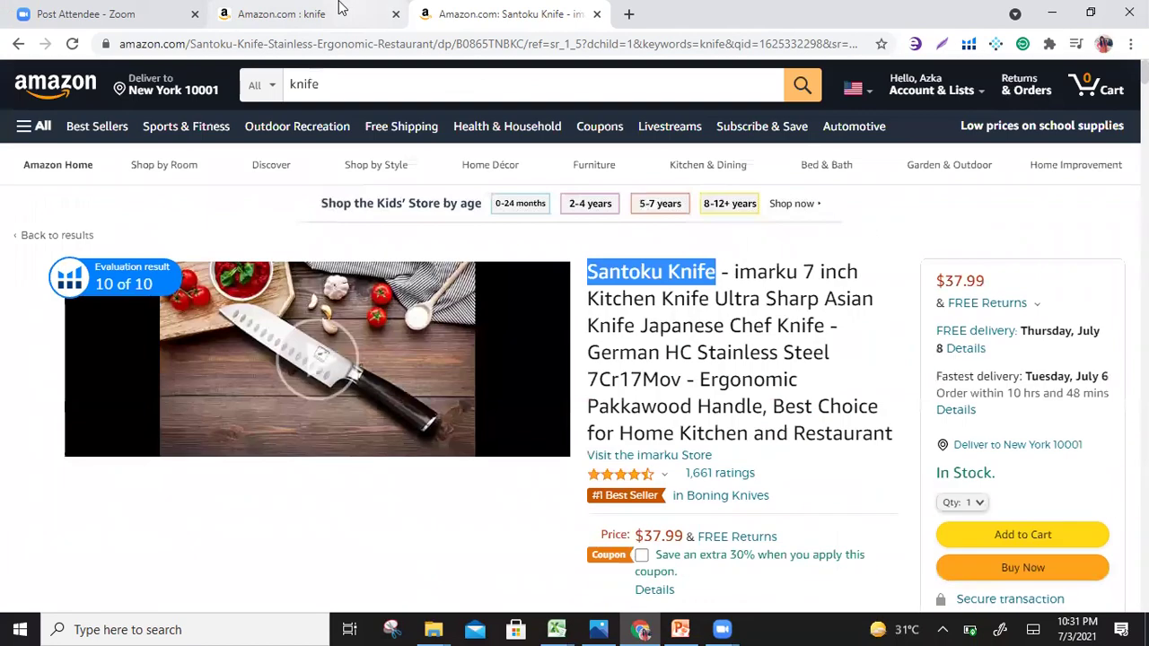
- From the Amazon knife search results, open the Helium 10 dashboard and launch the Cerebro reverse ASIN lookup
left_click(375, 10)
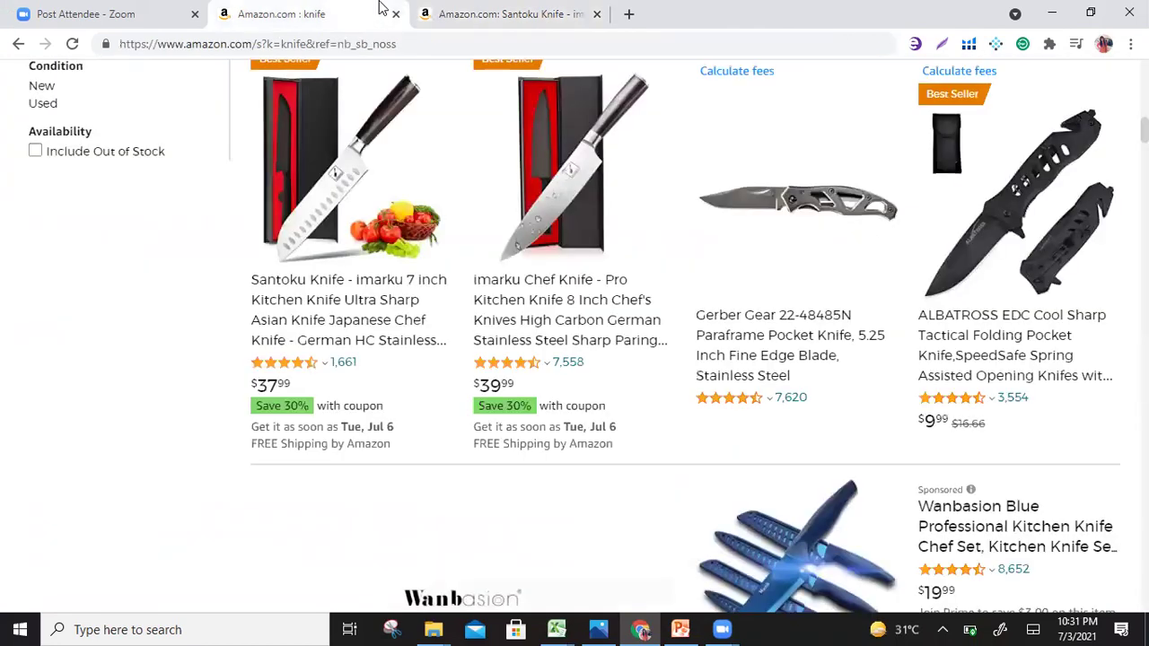
left_click(976, 50)
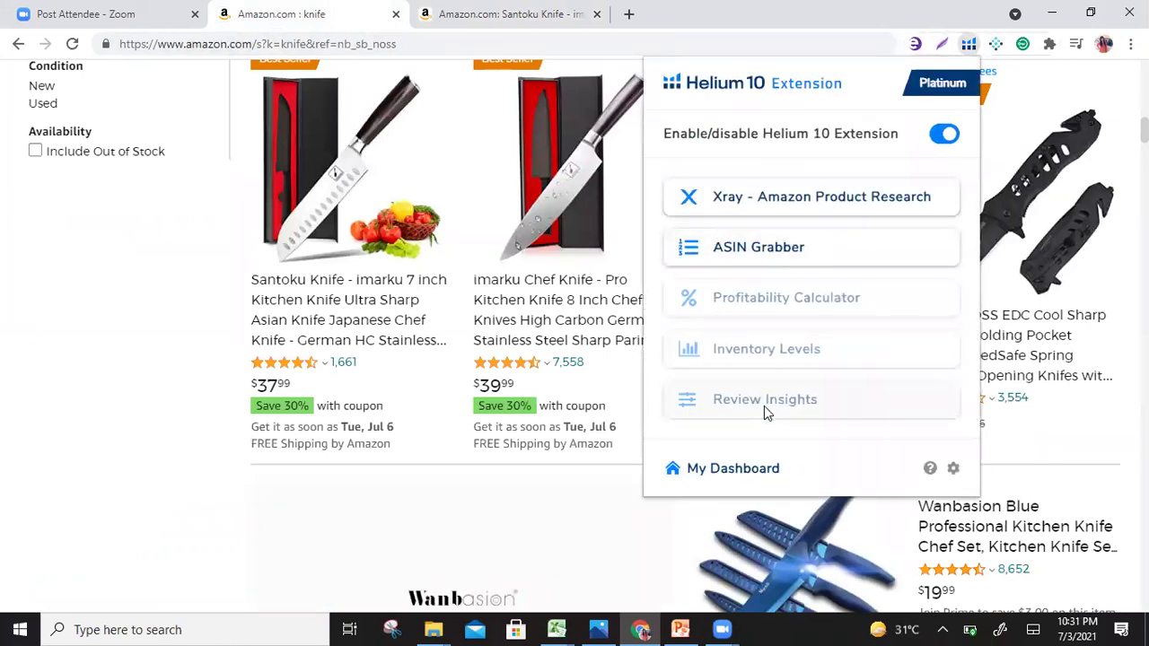
left_click(755, 453)
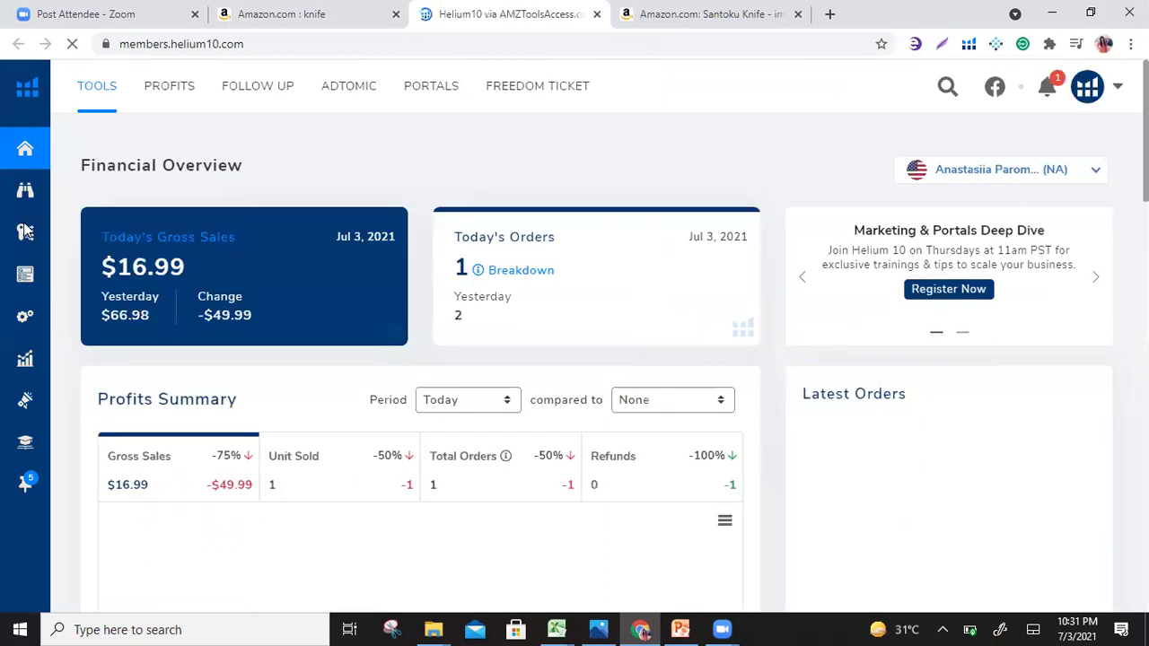
mouse_move(21, 230)
left_click(90, 232)
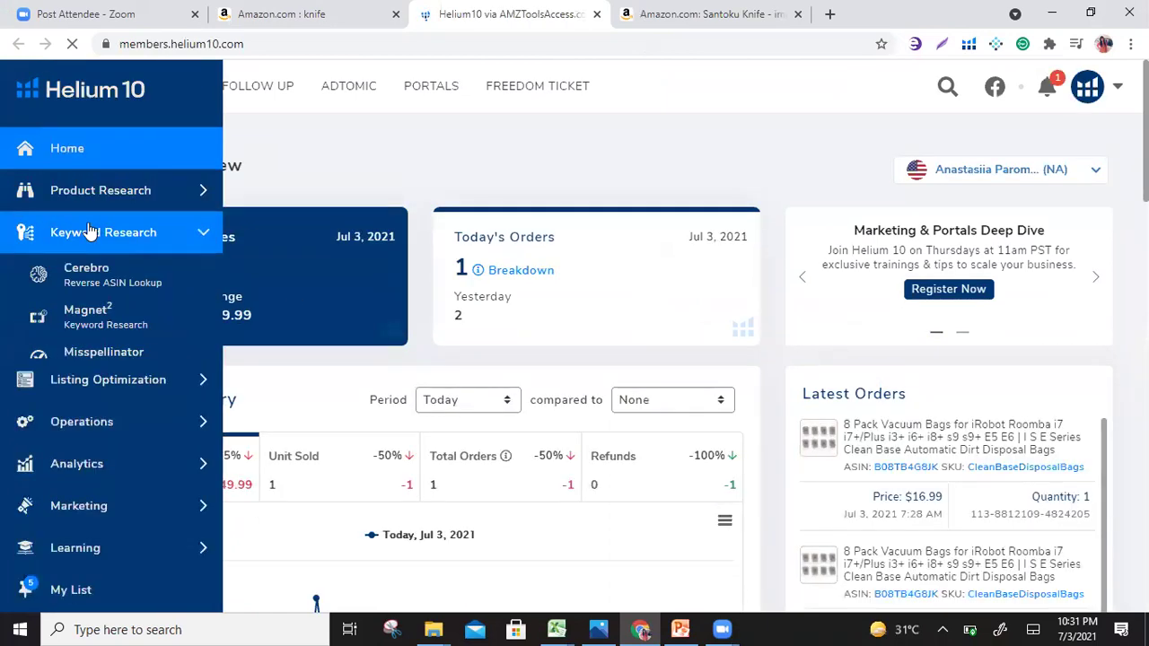
left_click(113, 241)
left_click(117, 244)
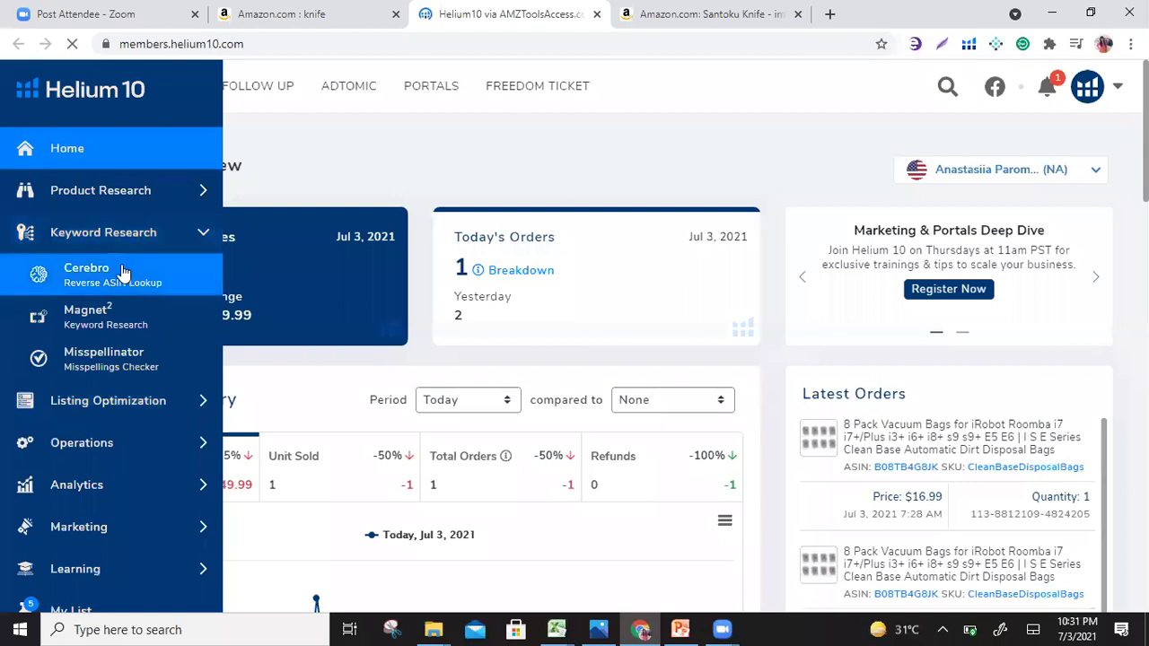
left_click(123, 271)
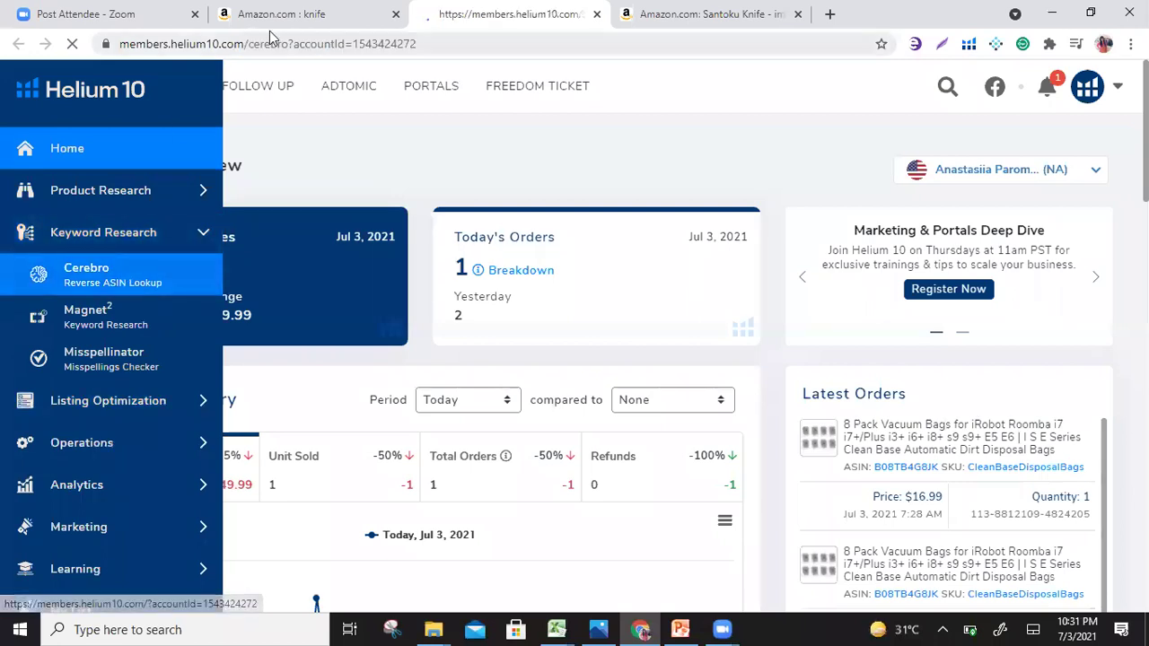
- Run Helium 10's Xray product research on the Amazon search results for "knife"
left_click(292, 15)
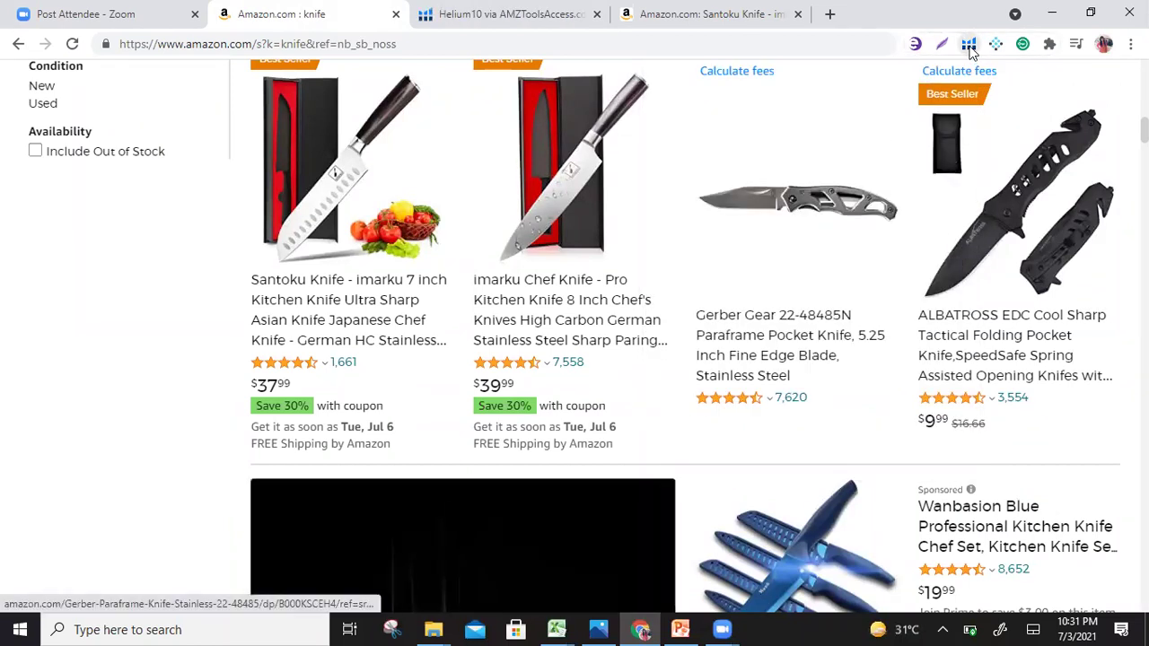
left_click(968, 45)
left_click(880, 200)
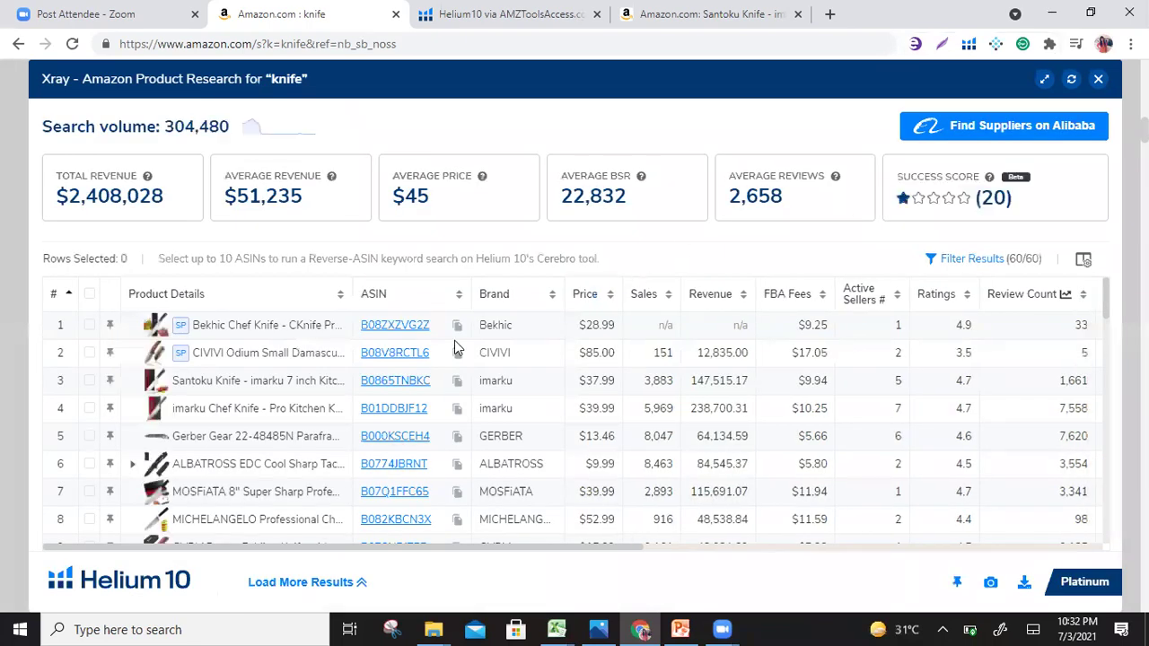
- Hide sponsored products from the Xray results and copy the ASIN of the imarku Santoku Knife
left_click(960, 258)
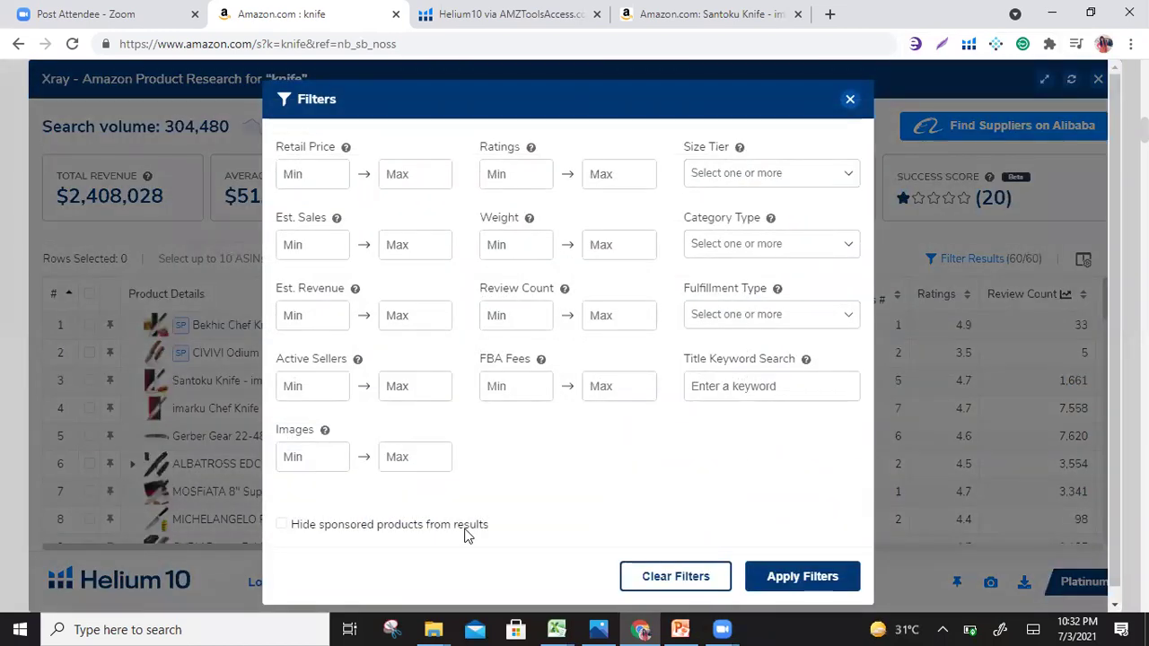
left_click(799, 581)
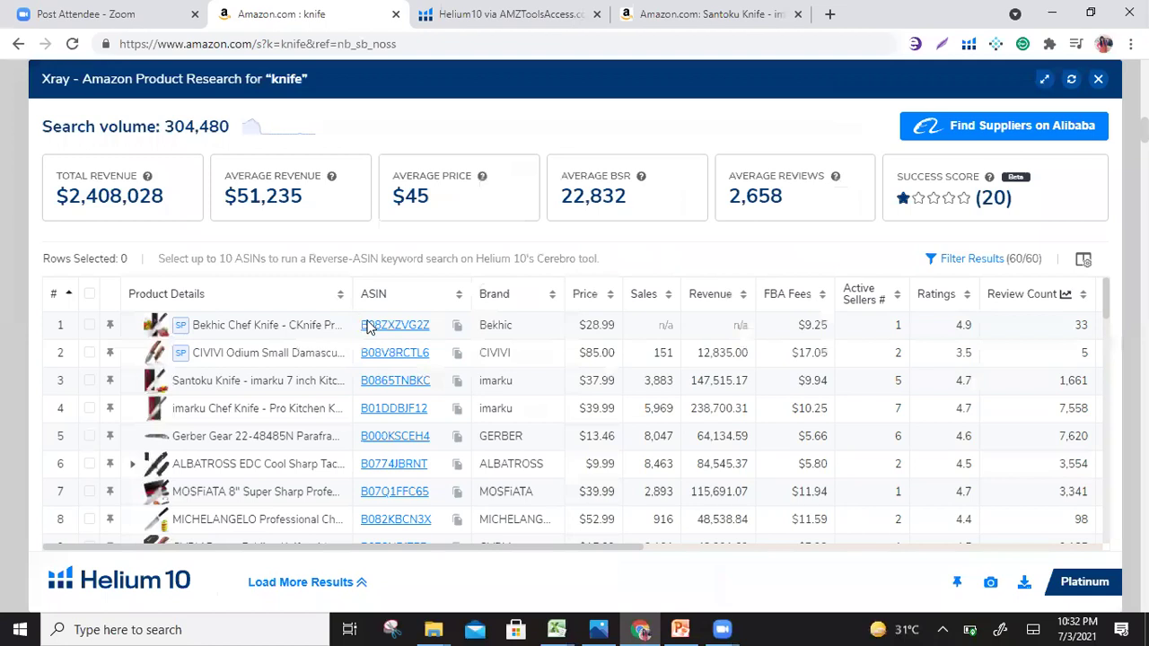
mouse_move(388, 337)
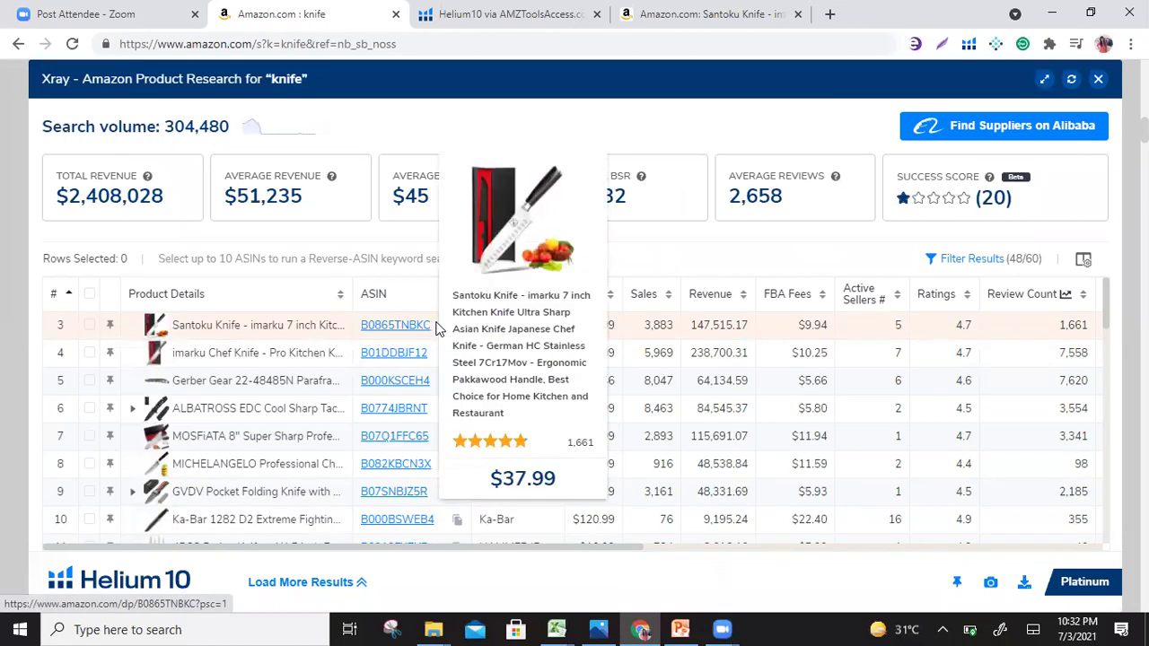
left_click_drag(437, 327, 347, 328)
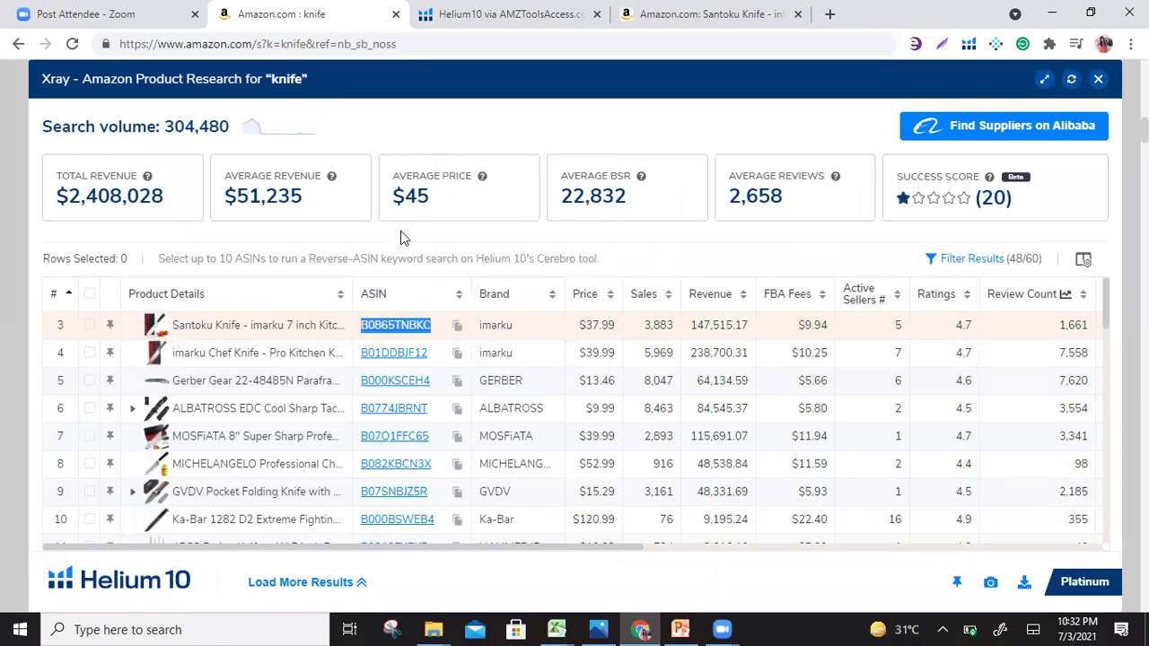
- Try to enter the copied Santoku Knife ASIN in Cerebro's reverse ASIN lookup
left_click(508, 14)
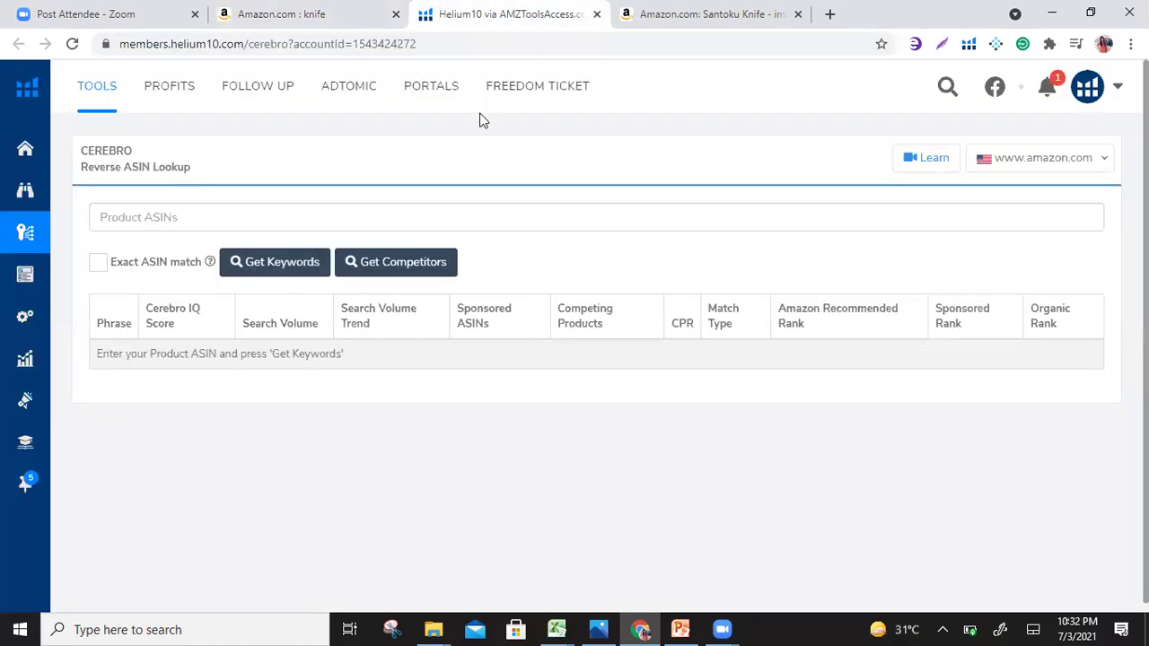
left_click(444, 227)
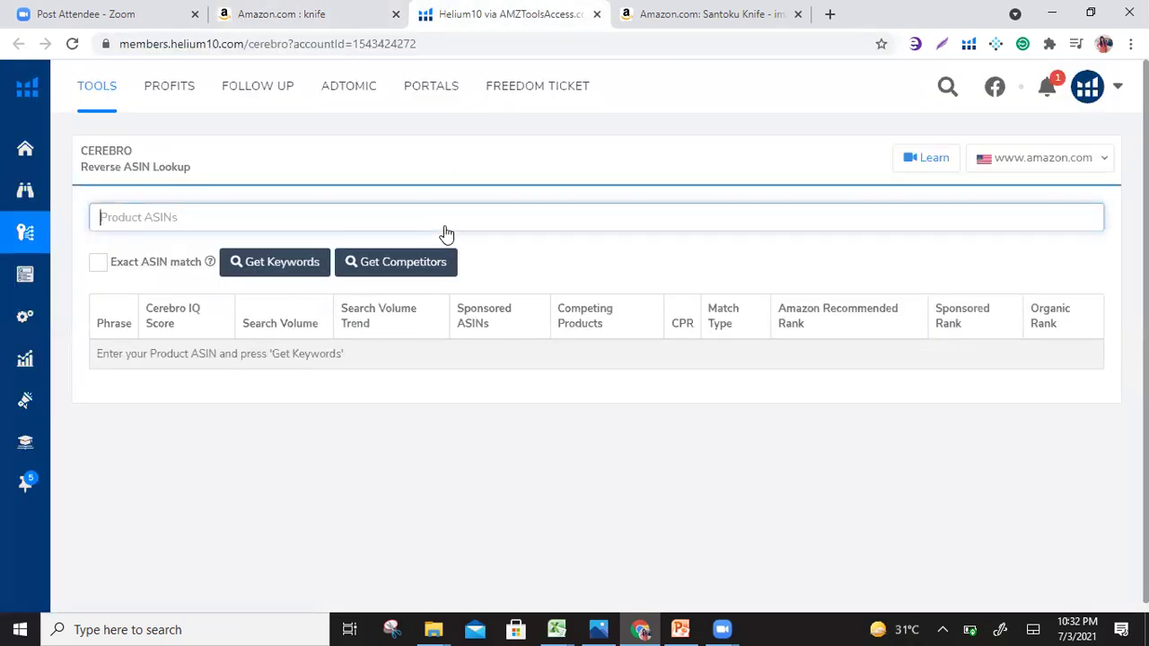
type("n Knife Ultra Sharp Asian Japanese Chef - German HC Stainless Steel 7Cr17Mov Ergonomic Pakkawood Handle Best Choice for Home Kitchen and Restaurant B0865TNBKC")
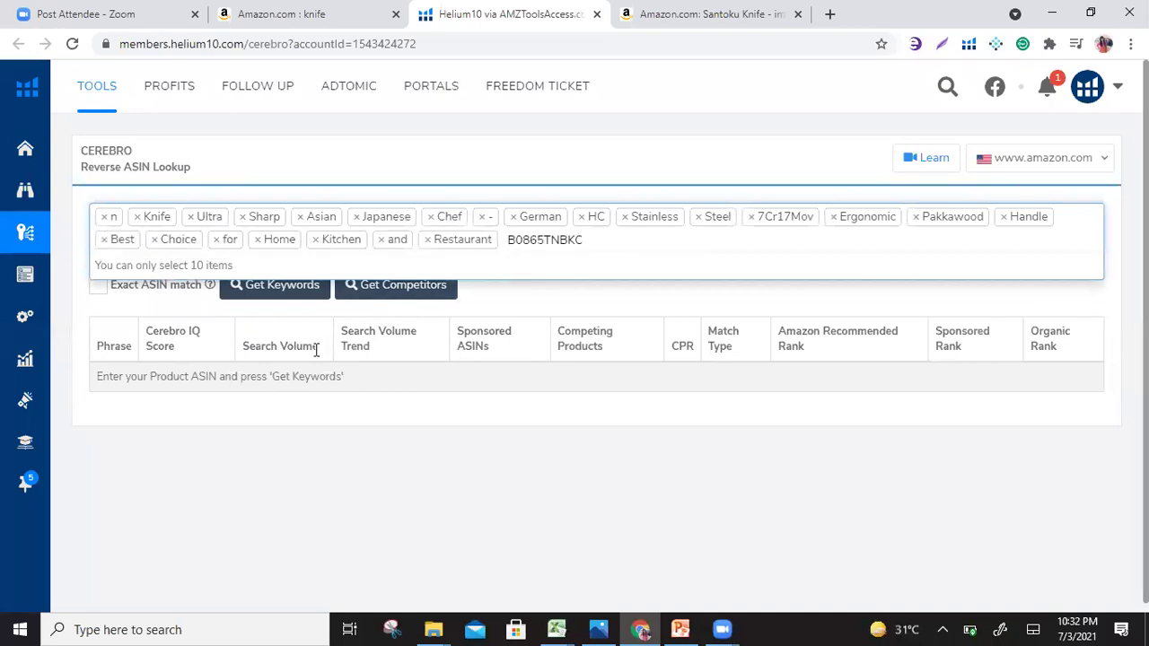
left_click(215, 429)
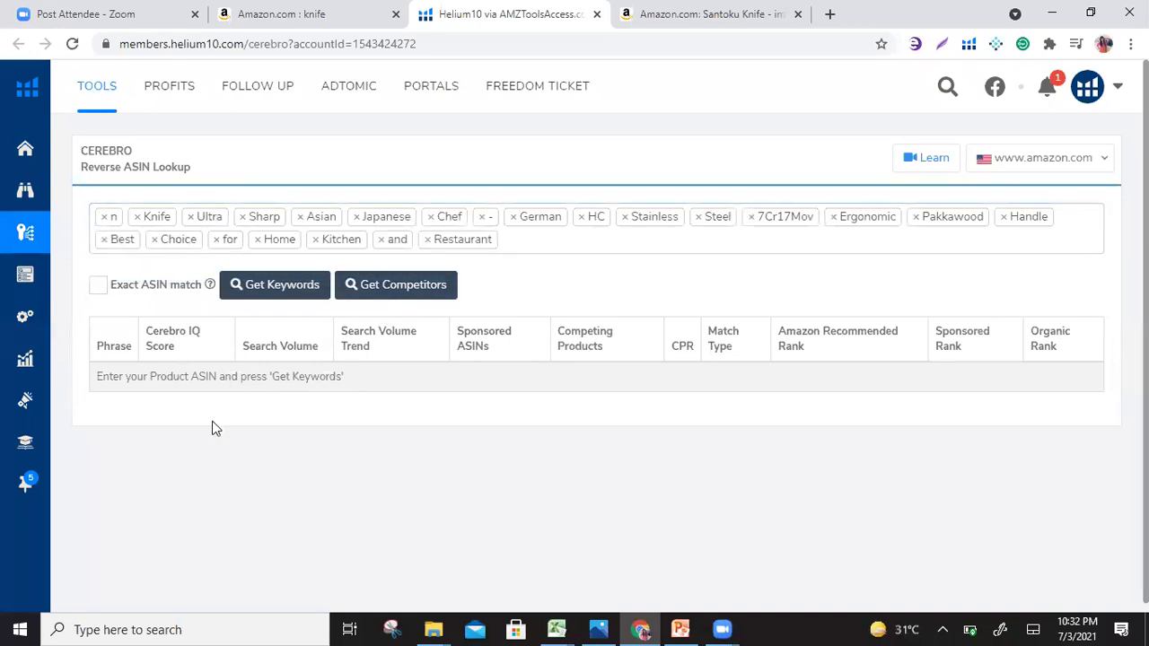
- Remove all the wrongly pasted title words from Cerebro's product ASIN entry
left_click(500, 239)
key("BackSpace")
key("BackSpace")
key("BackSpace")
key("BackSpace")
key("BackSpace")
key("BackSpace")
key("BackSpace")
key("BackSpace")
key("BackSpace")
key("BackSpace")
key("BackSpace")
key("BackSpace")
key("BackSpace")
key("BackSpace")
key("BackSpace")
key("BackSpace")
key("BackSpace")
key("BackSpace")
key("BackSpace")
key("BackSpace")
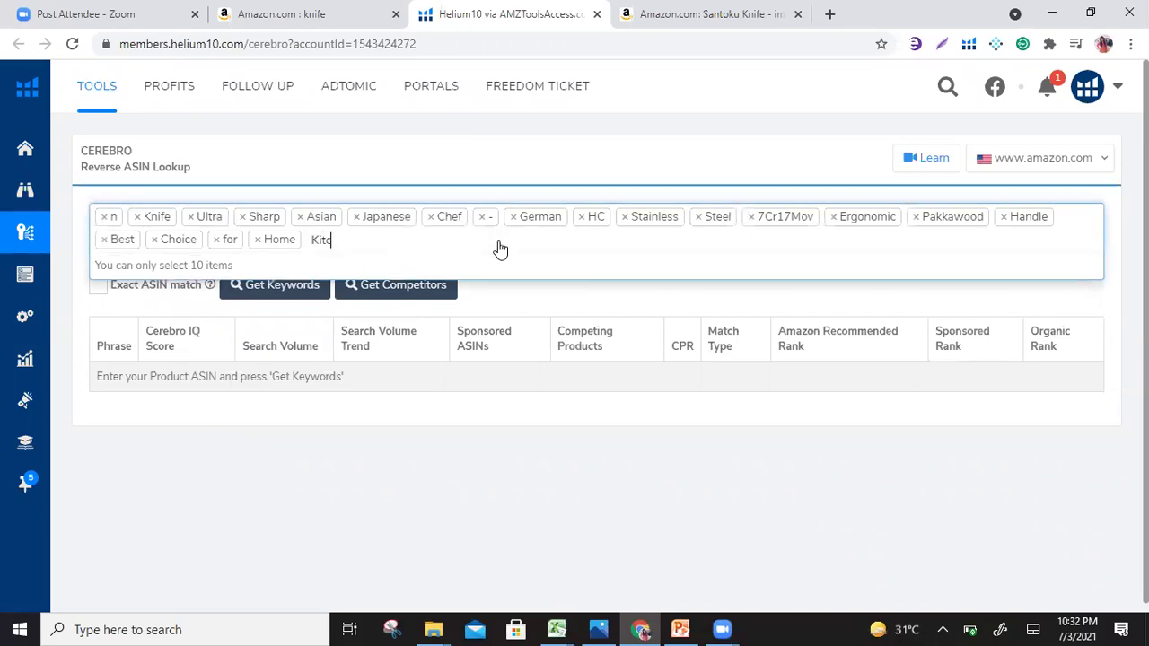
key("BackSpace")
key("BackSpace")
key("BackSpace")
key("BackSpace")
key("BackSpace")
key("BackSpace")
key("BackSpace")
key("BackSpace")
key("BackSpace")
key("BackSpace")
key("BackSpace")
key("BackSpace")
key("BackSpace")
key("BackSpace")
key("BackSpace")
key("BackSpace")
key("BackSpace")
key("BackSpace")
key("BackSpace")
key("BackSpace")
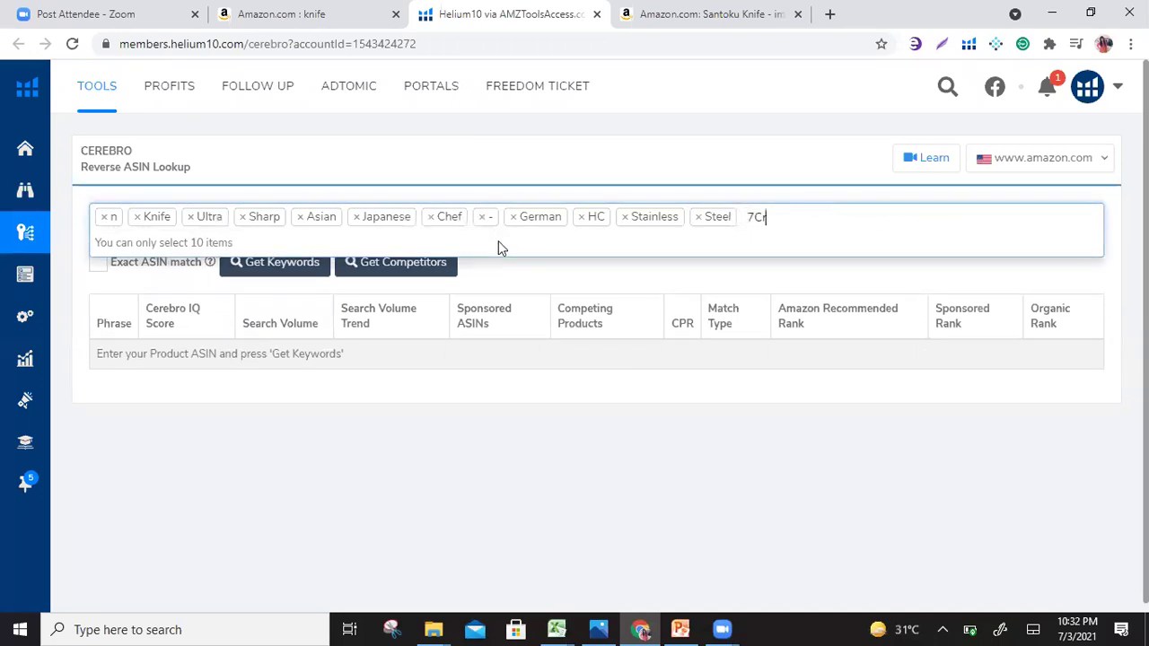
key("BackSpace")
key("BackSpace")
key("BackSpace")
key("BackSpace")
key("BackSpace")
key("BackSpace")
key("BackSpace")
key("BackSpace")
key("BackSpace")
key("BackSpace")
key("BackSpace")
key("BackSpace")
key("BackSpace")
key("BackSpace")
key("BackSpace")
key("BackSpace")
key("BackSpace")
key("BackSpace")
key("BackSpace")
key("BackSpace")
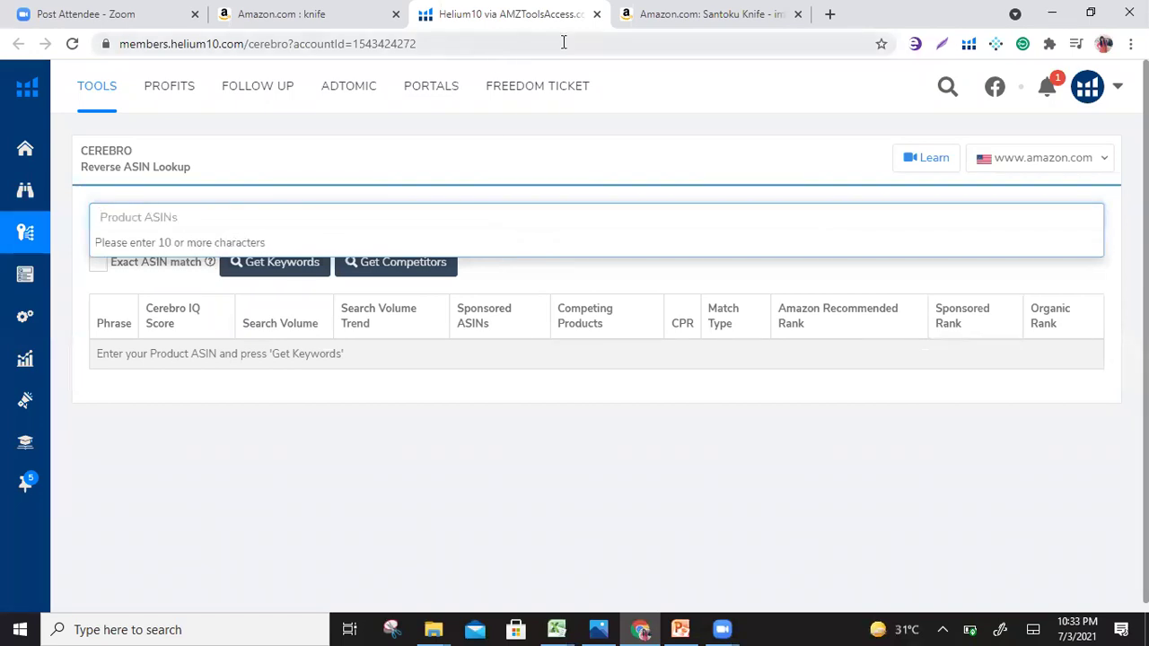
- Revisit the Santoku Knife's ASIN in the Xray results and move the Cerebro page into its own browser window
left_click(289, 22)
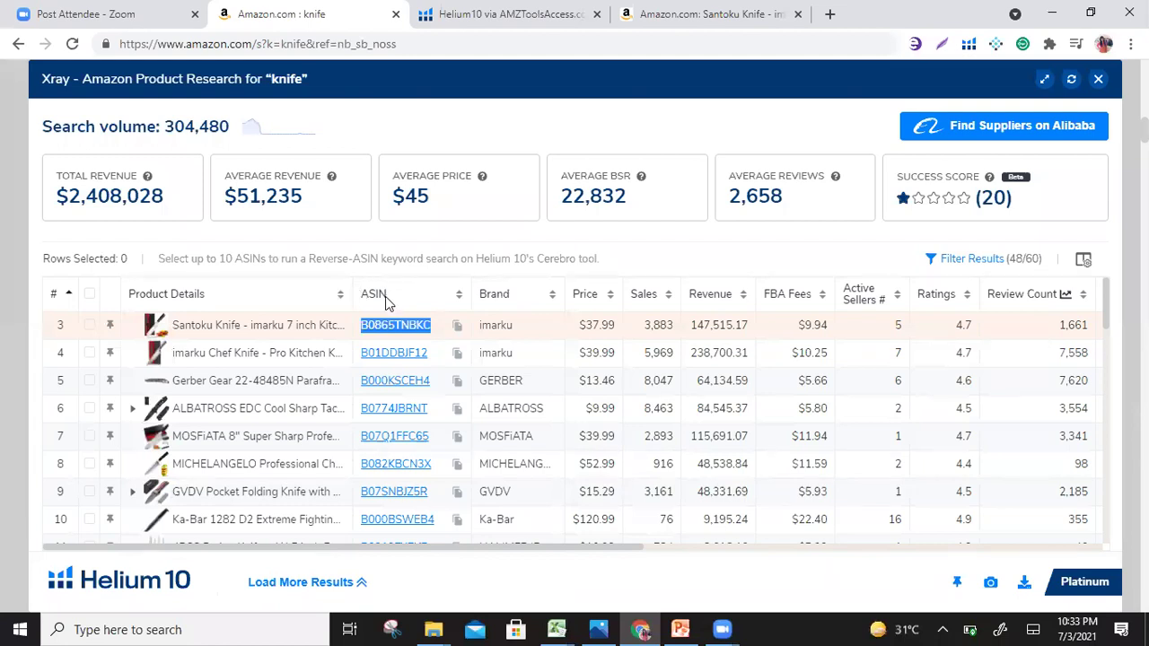
mouse_move(404, 334)
left_click(529, 18)
left_click_drag(528, 15, 508, 73)
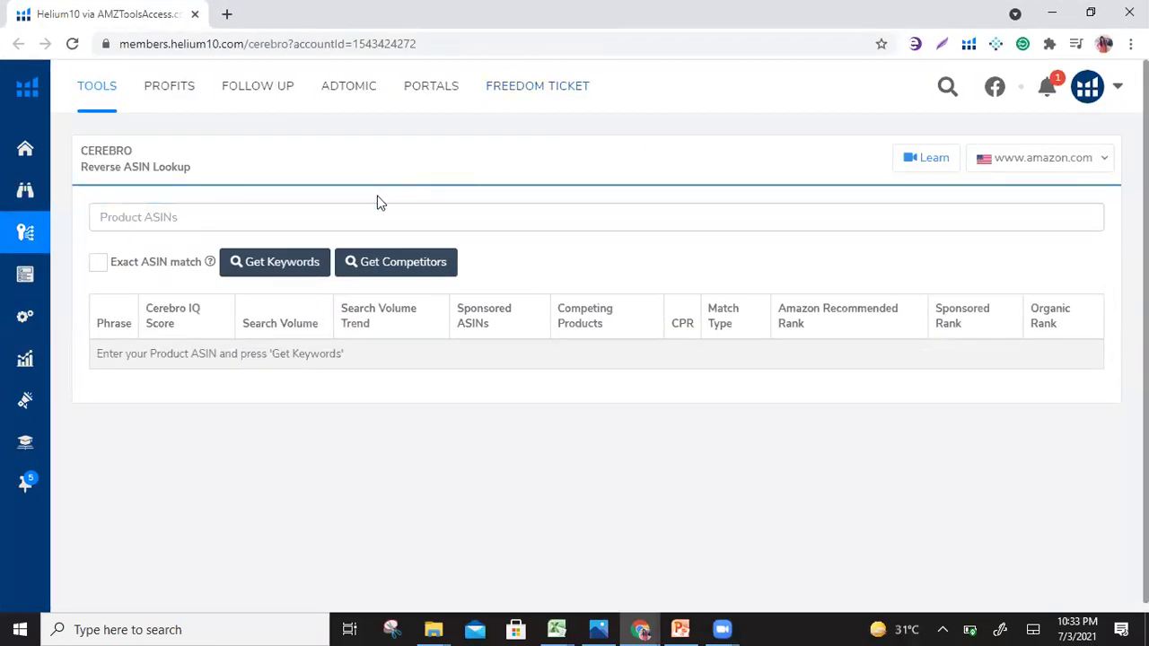
- Try again to paste the Santoku Knife ASIN into Cerebro, and clear the pasted title words
left_click(366, 226)
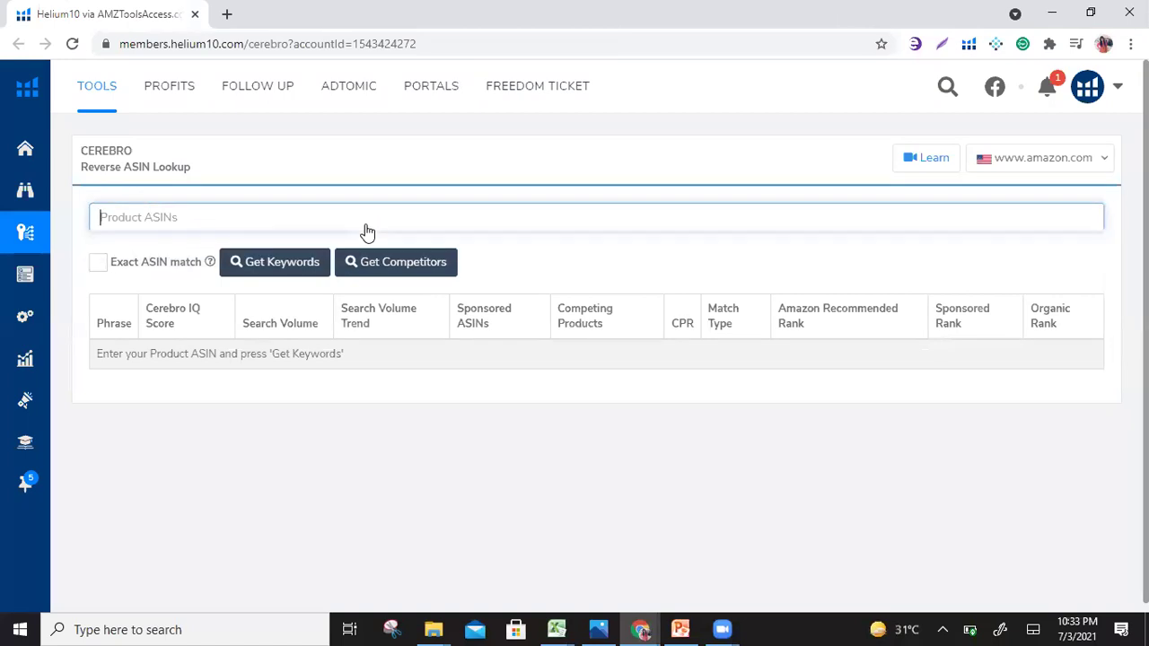
type("n Knife Ultra Sharp Asian Japanese Chef - German HC Stainless Steel 7Cr17Mov Ergonomic Pakkawood Handle Best Choice for Home Kitchen and Restaurant B0865TNBKC")
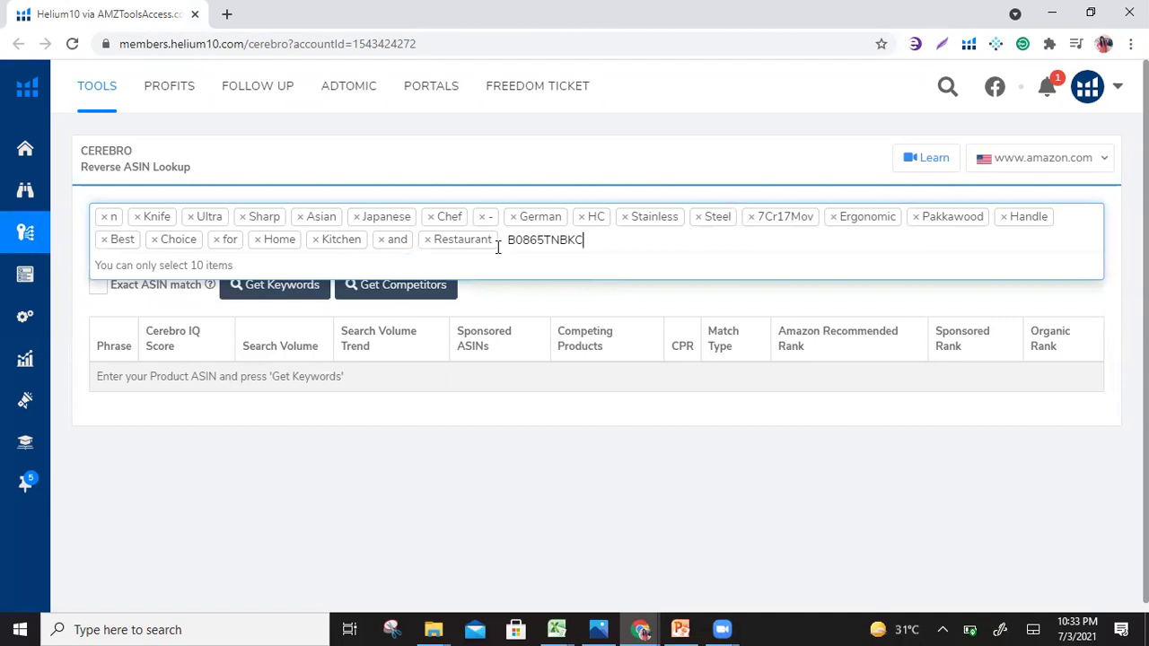
key("ctrl+BackSpace")
key("BackSpace")
key("BackSpace")
key("BackSpace")
key("BackSpace")
key("BackSpace")
key("BackSpace")
key("BackSpace")
key("BackSpace")
key("BackSpace")
key("BackSpace")
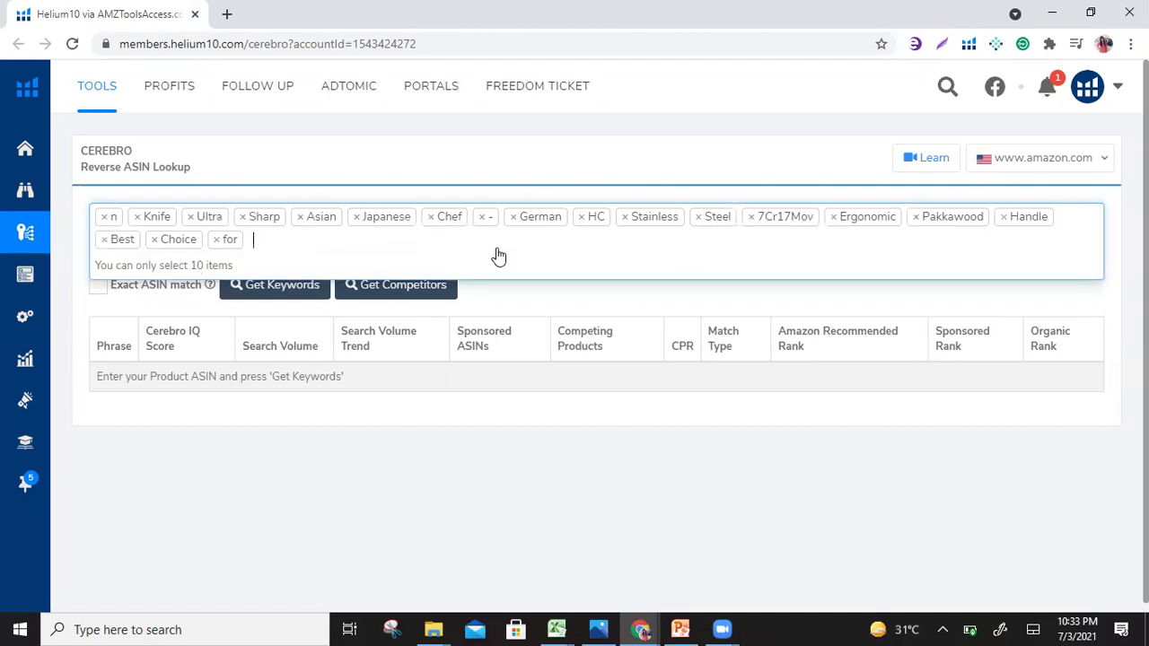
key("BackSpace")
key("BackSpace")
key("BackSpace")
key("BackSpace")
key("BackSpace")
key("BackSpace")
key("BackSpace")
key("BackSpace")
key("BackSpace")
key("BackSpace")
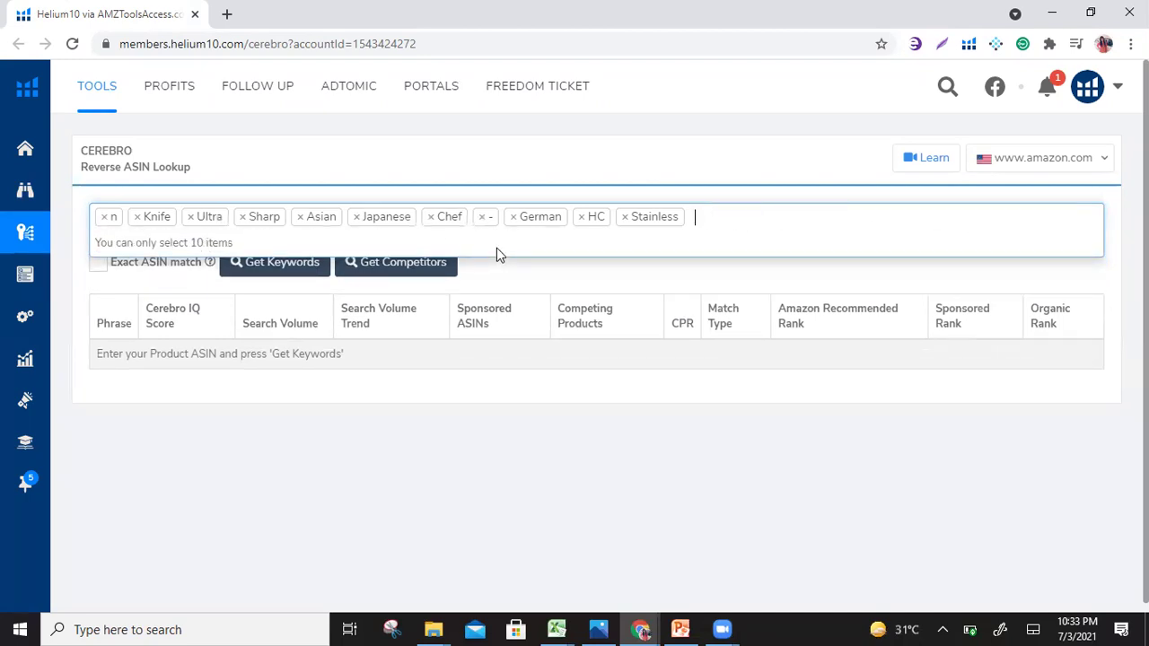
key("BackSpace")
key("BackSpace")
key("BackSpace")
key("BackSpace")
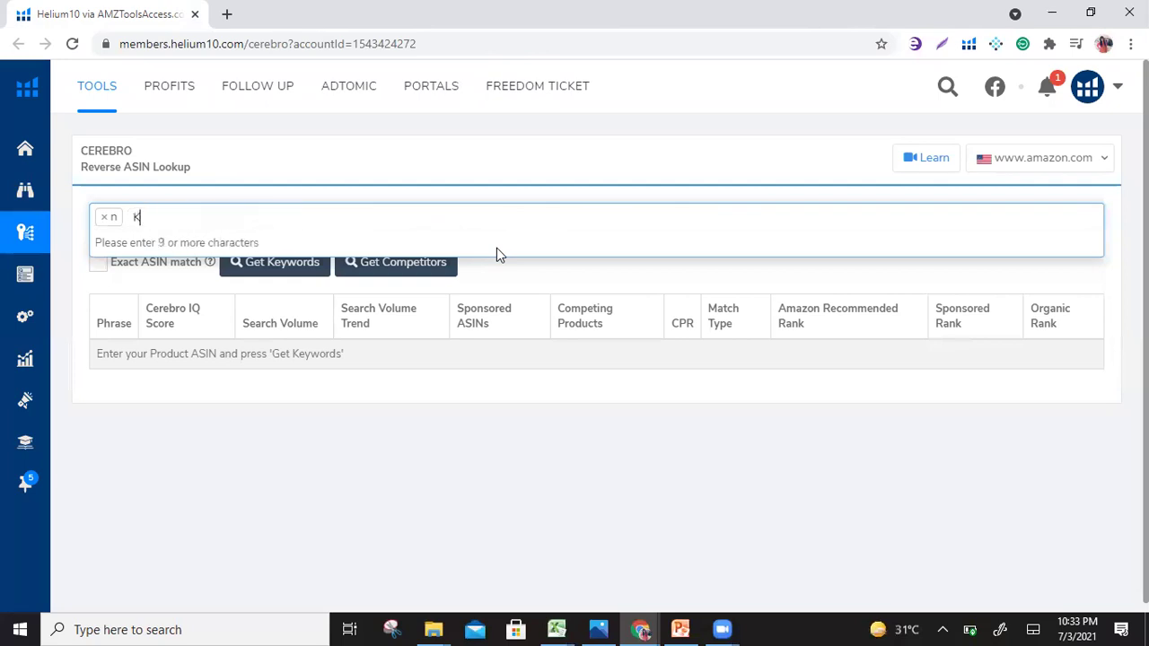
- Open amazon.com in a new browser tab and search for "knife"
left_click(227, 14)
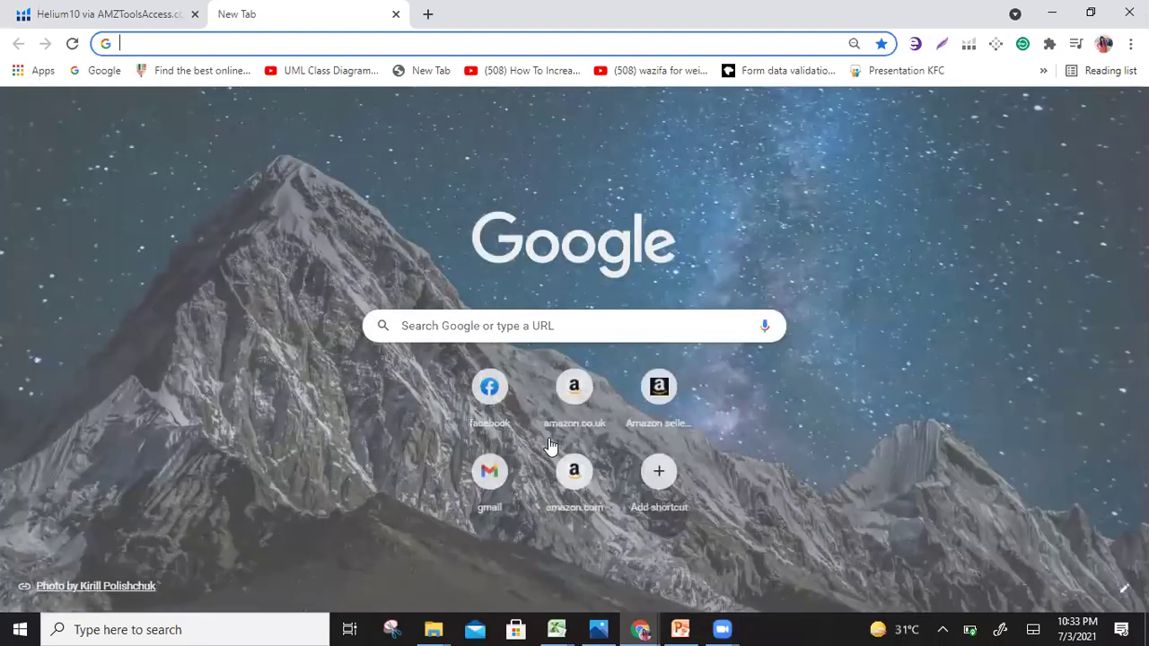
mouse_move(646, 628)
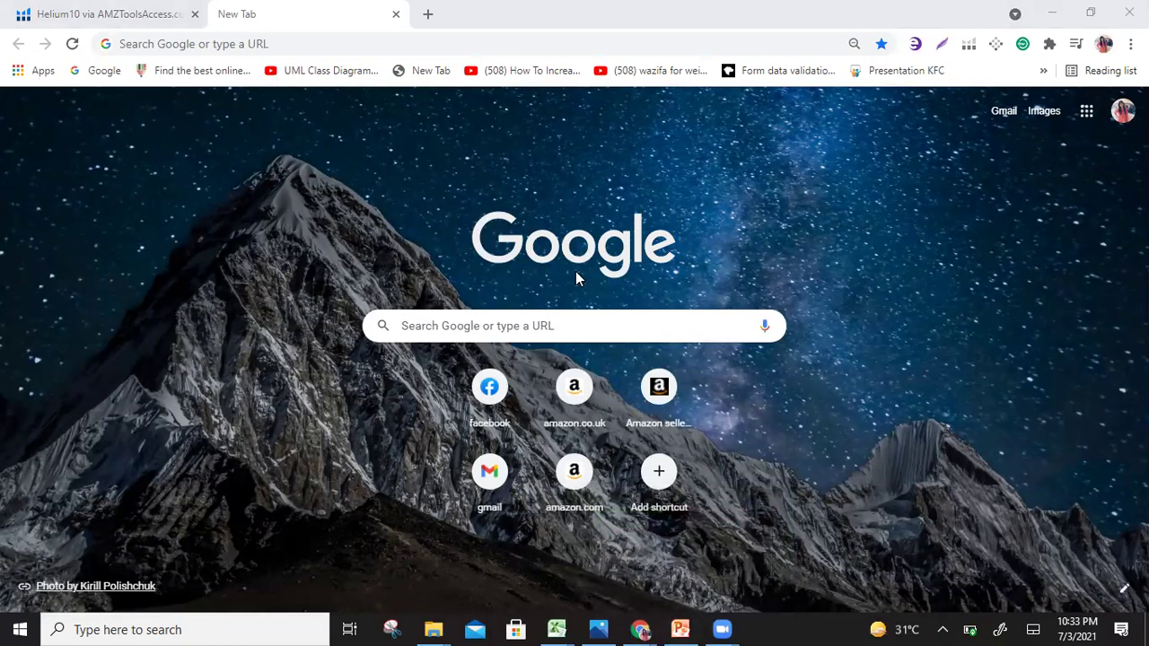
left_click(592, 449)
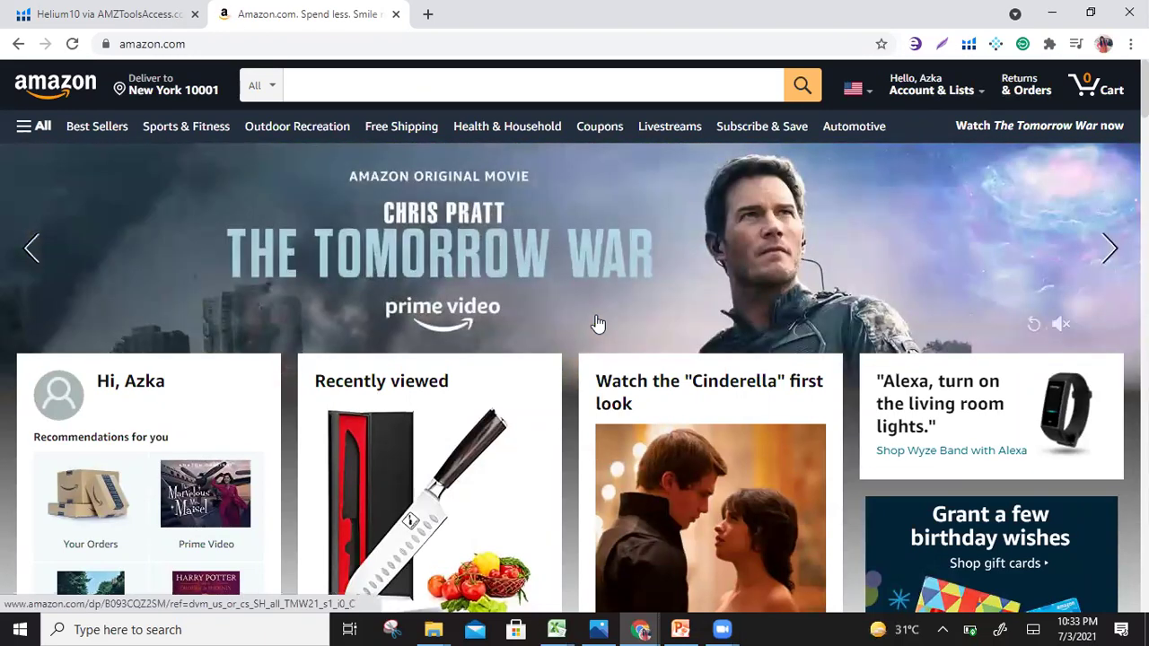
left_click(691, 97)
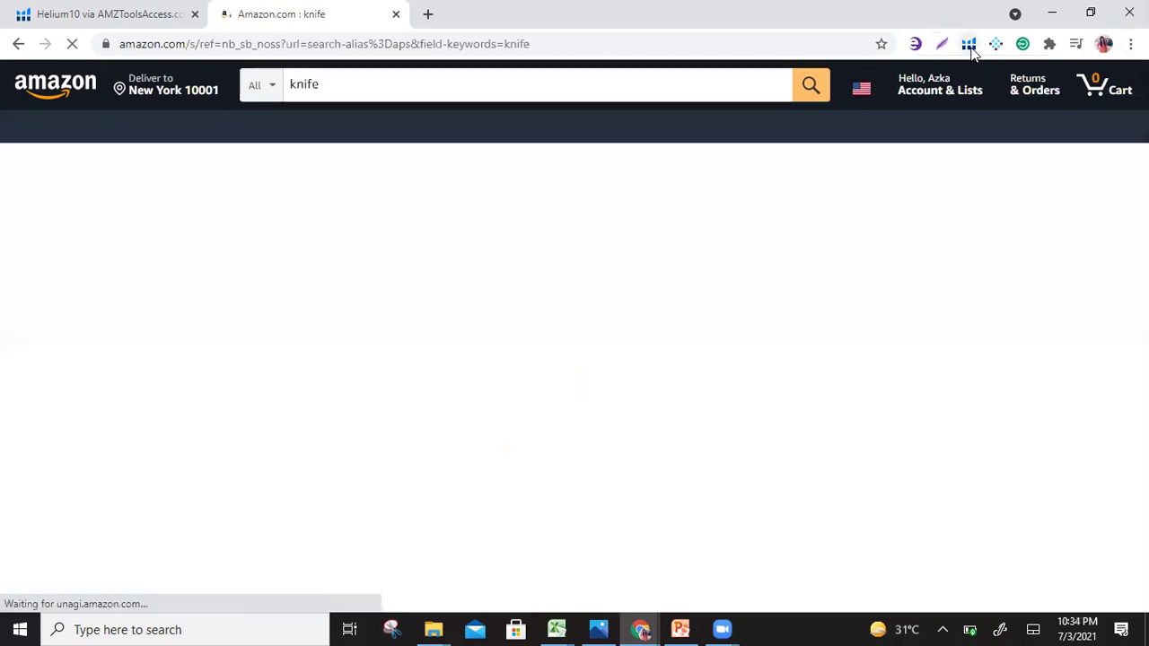
- Run Helium 10's Xray product research on the knife results and sort the products by sales from highest to lowest
left_click(970, 48)
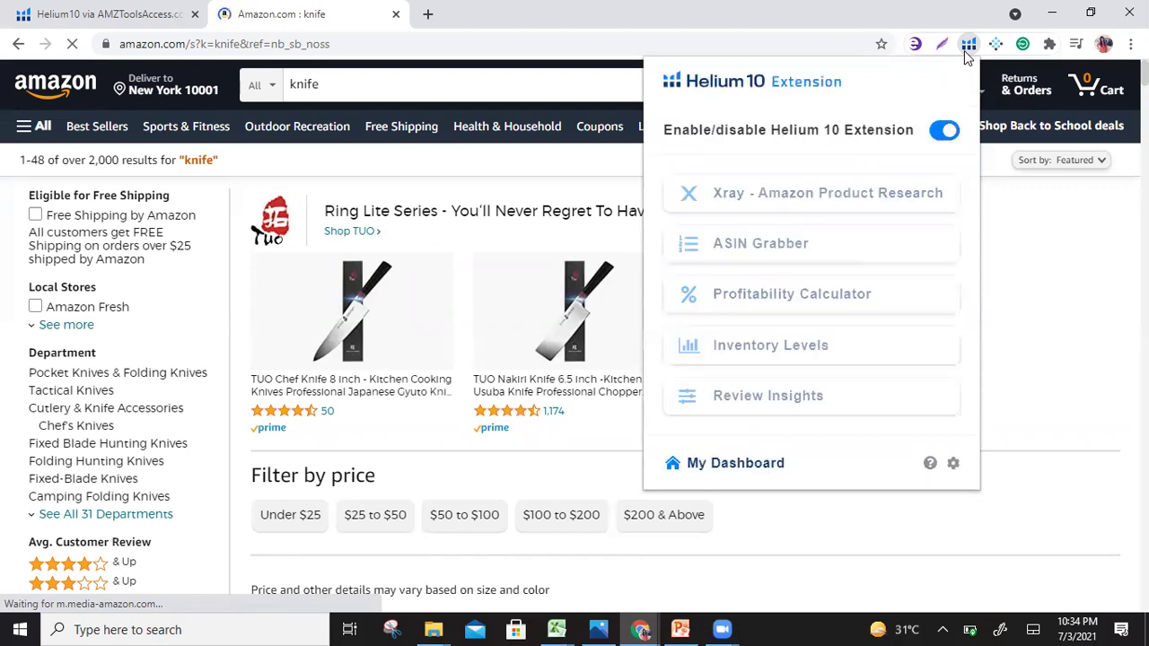
left_click(882, 196)
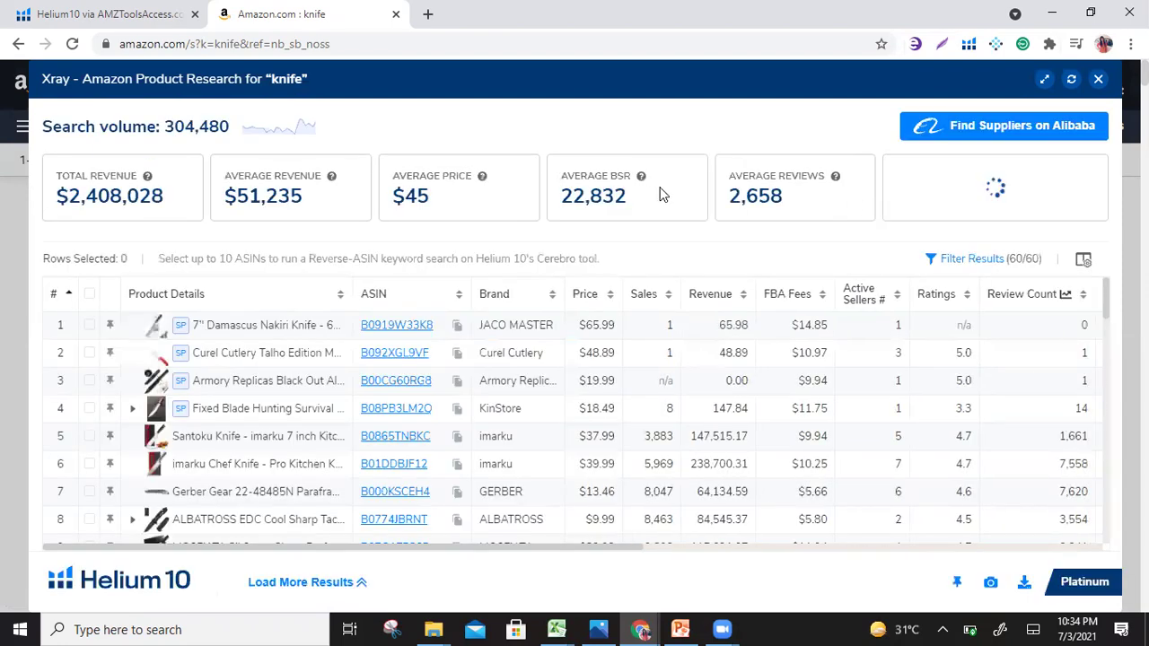
left_click(643, 293)
left_click(654, 299)
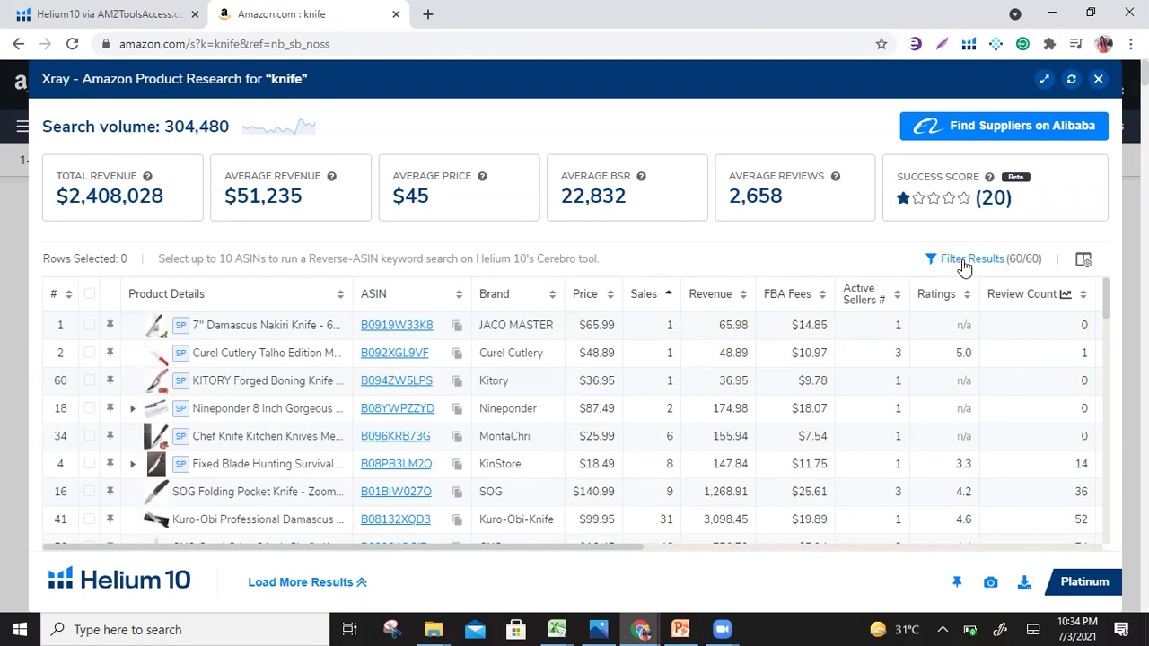
- Filter the sales-sorted Xray results to hide sponsored products
left_click(966, 259)
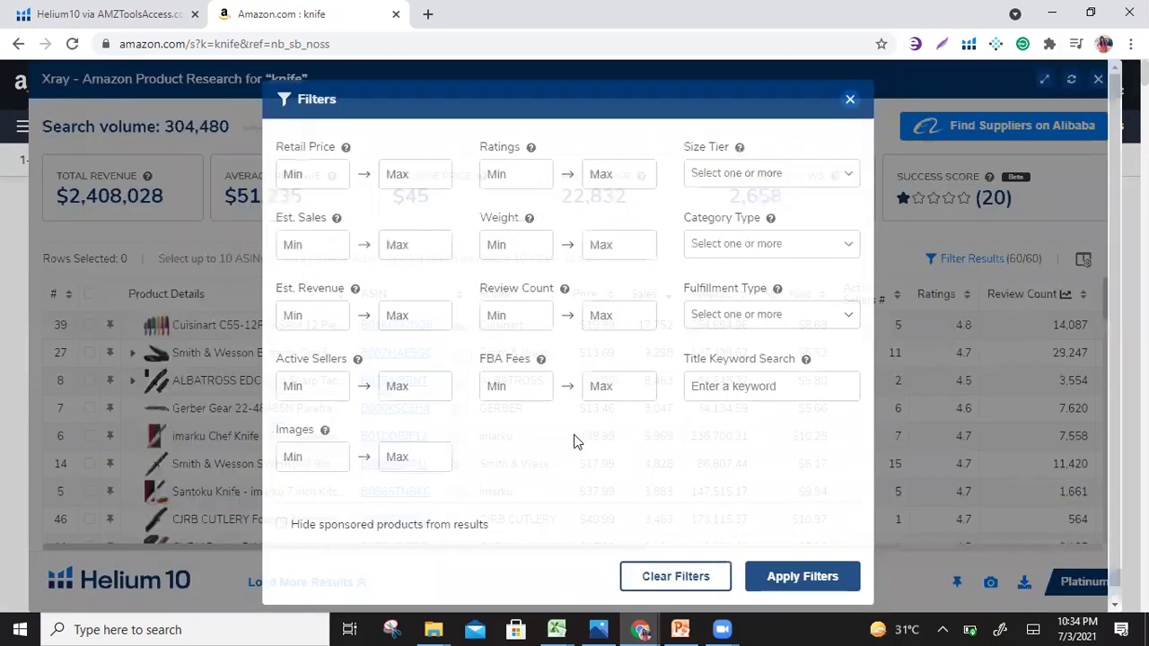
left_click(281, 524)
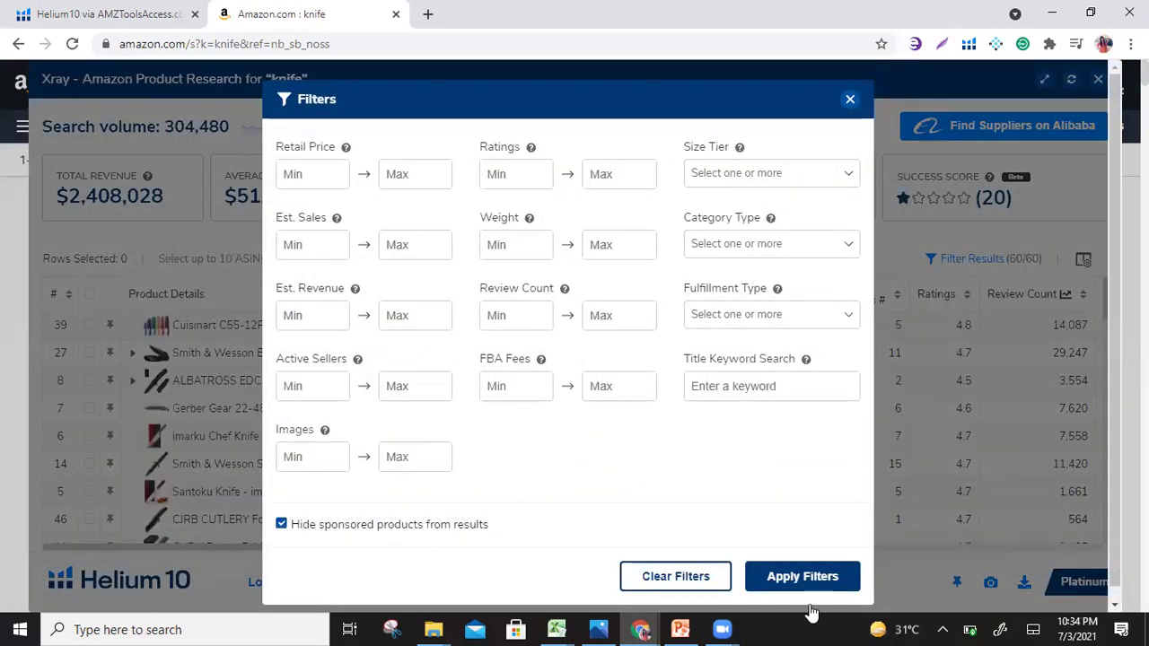
left_click(804, 578)
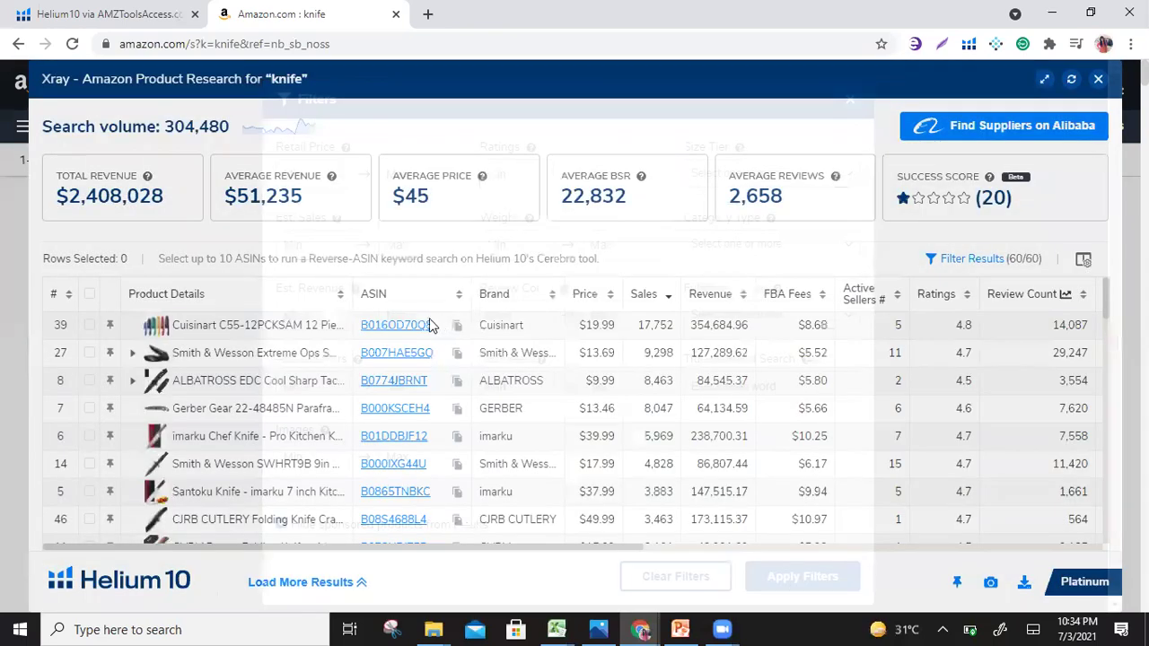
- Copy the top-selling Cuisinart knife set's ASIN, B016OD70Q8, into Cerebro and get its keywords
left_click_drag(431, 325, 360, 323)
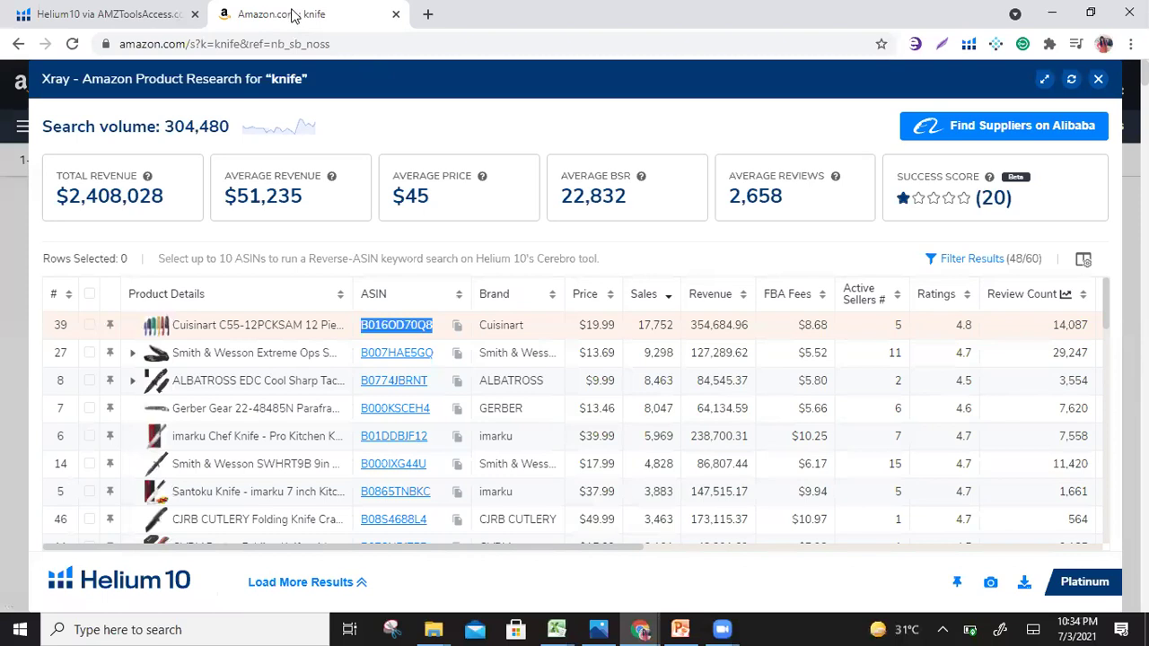
left_click(144, 18)
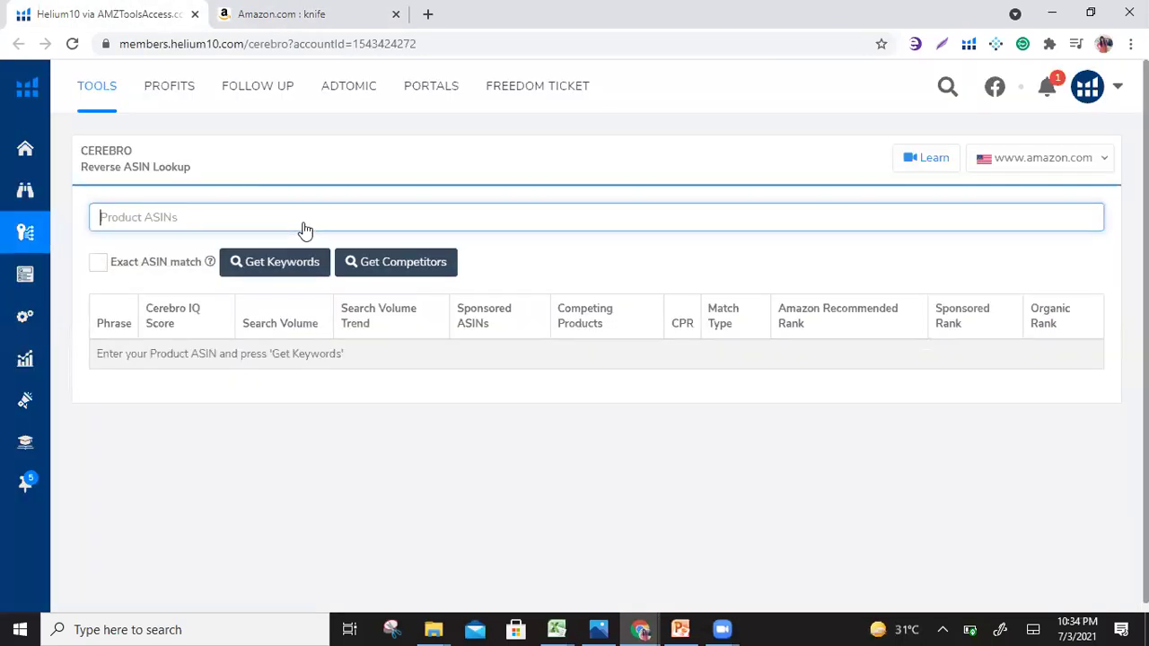
type("B016OD70Q8")
key("Return")
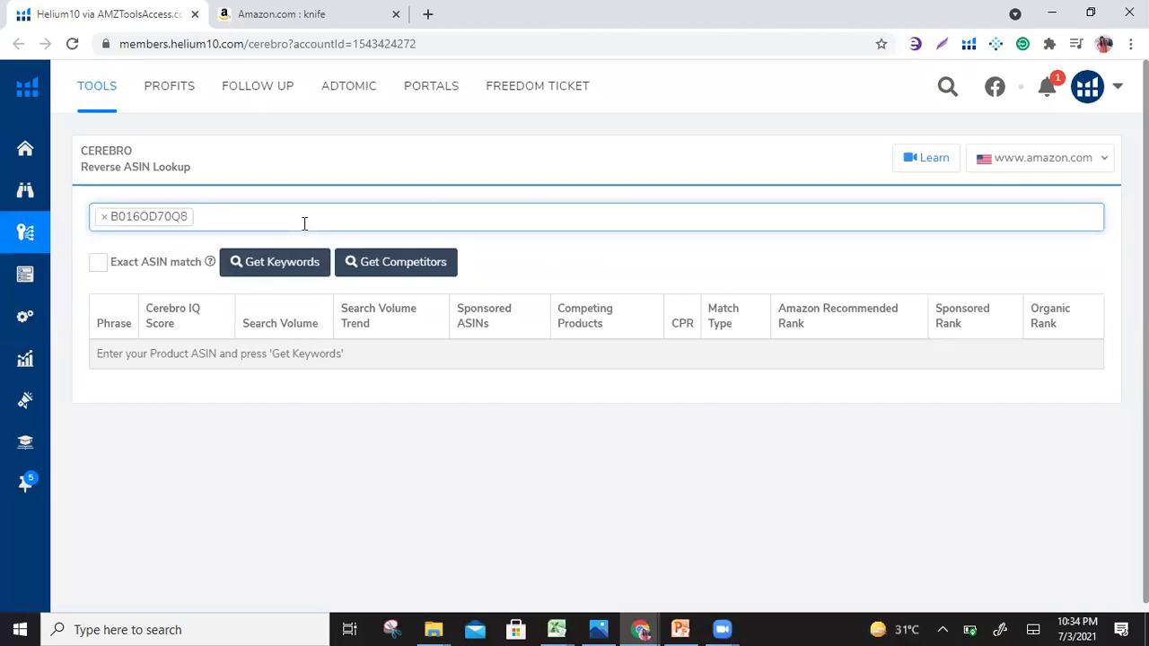
left_click(294, 277)
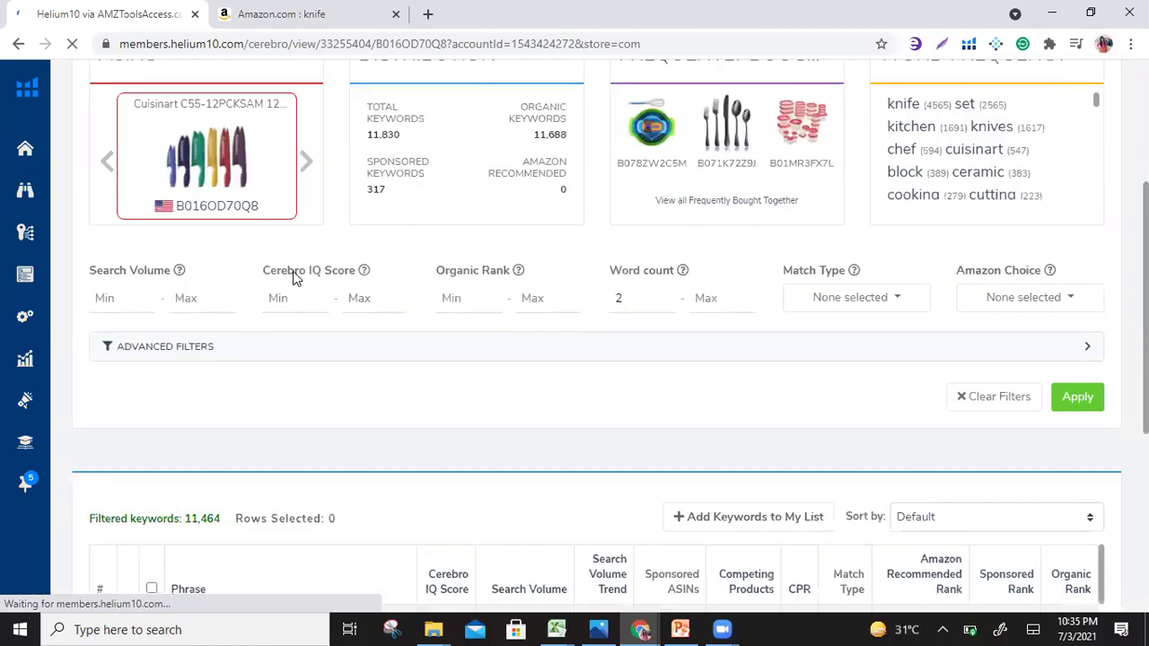
- Sort the Cerebro keywords by search volume from high to low and return to the lookup summary
scroll(427, 440, "down", 1)
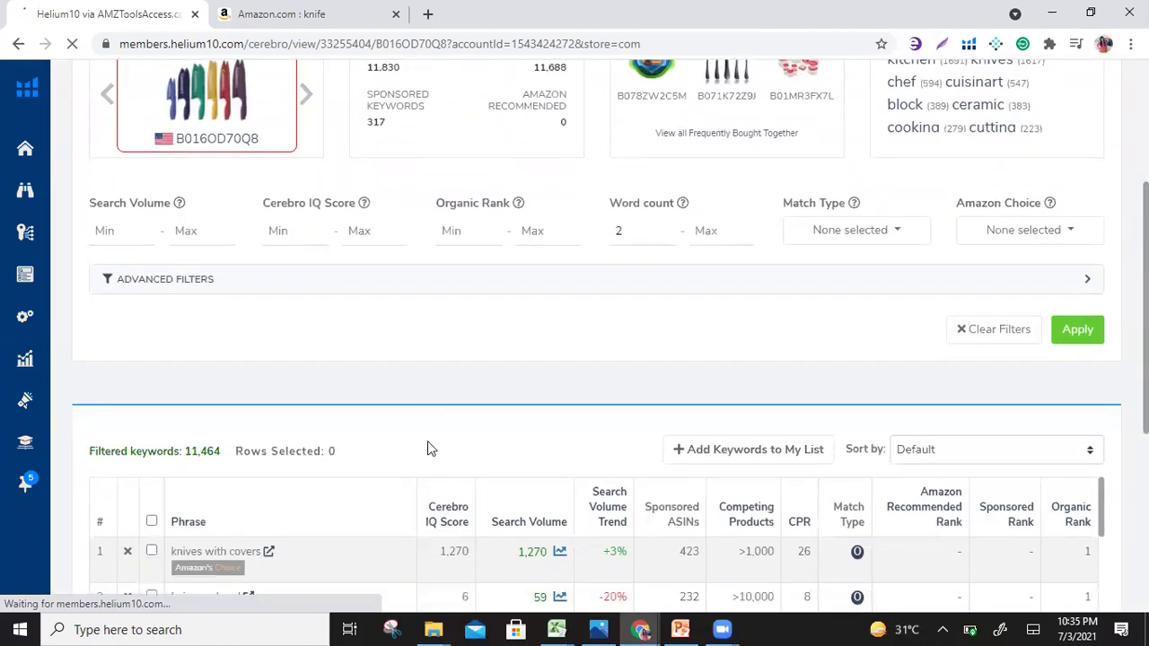
left_click(520, 535)
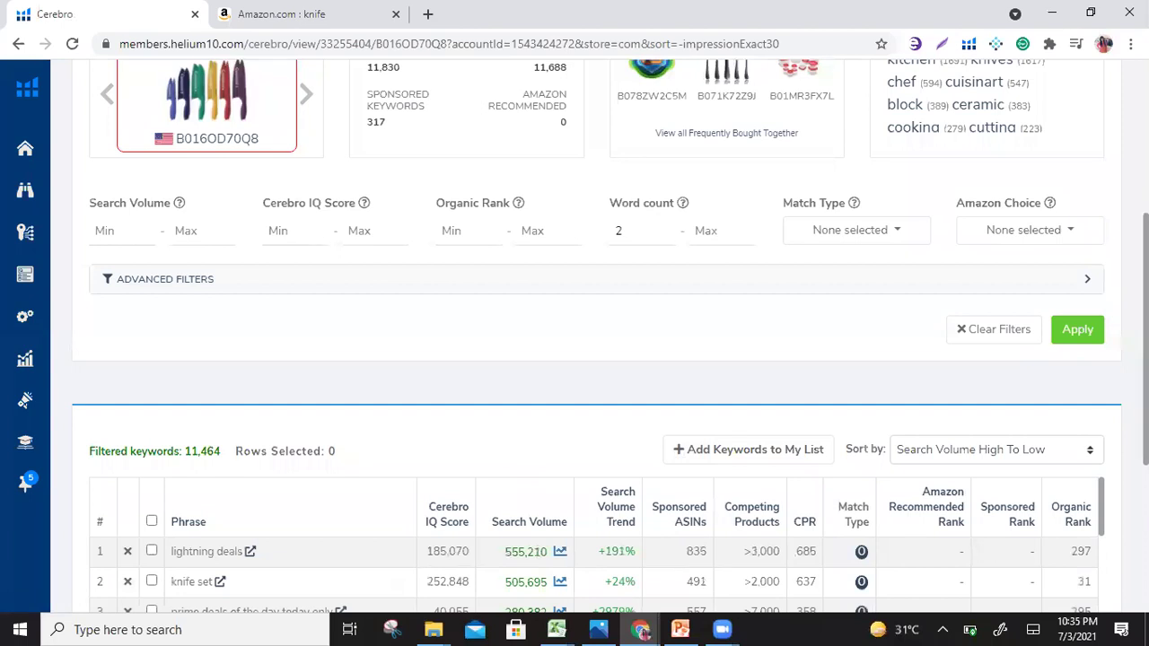
scroll(1101, 121, "up", 3)
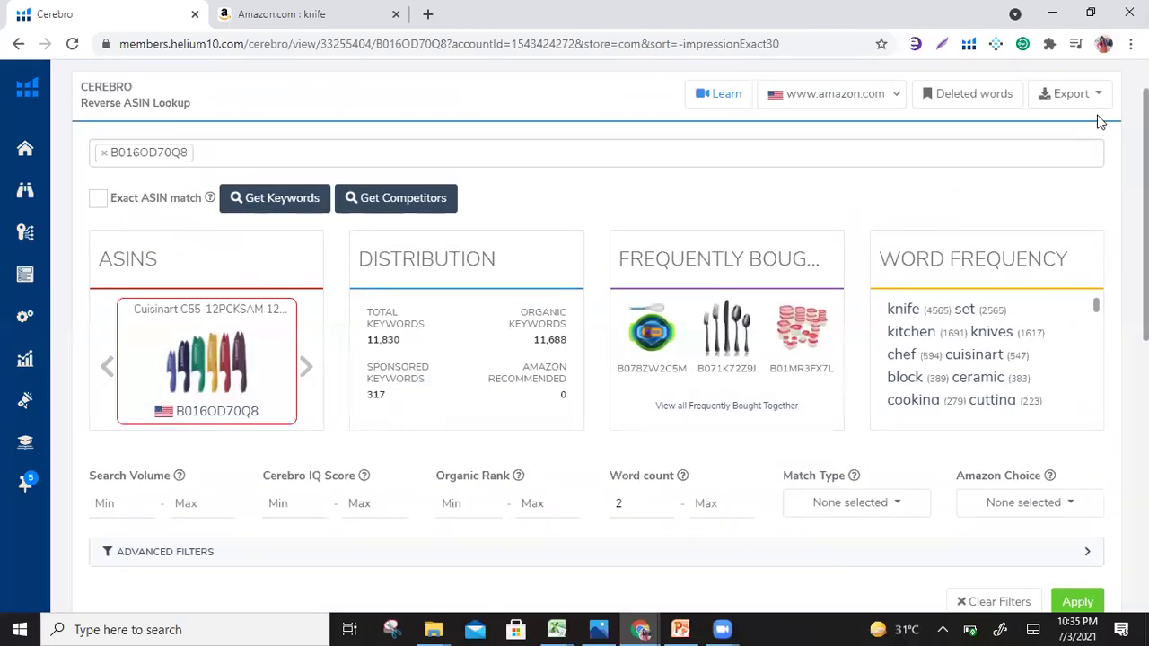
- Export the Cerebro keyword results for B016OD70Q8 as an Excel file and set the download to open when done
left_click(1098, 99)
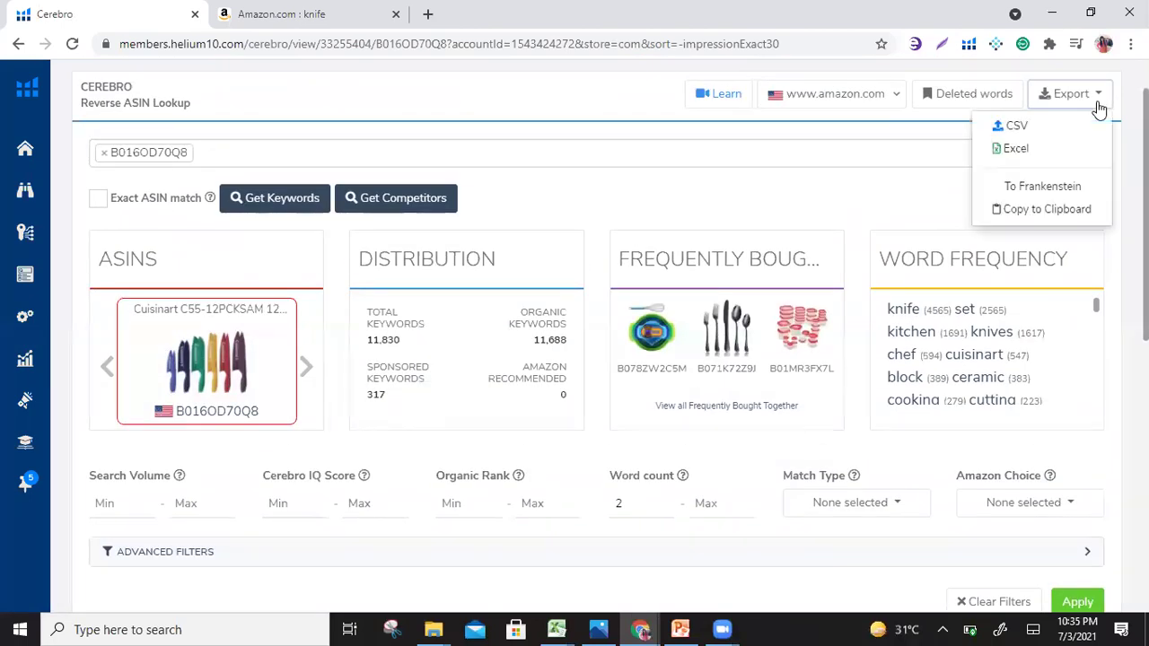
left_click(1054, 151)
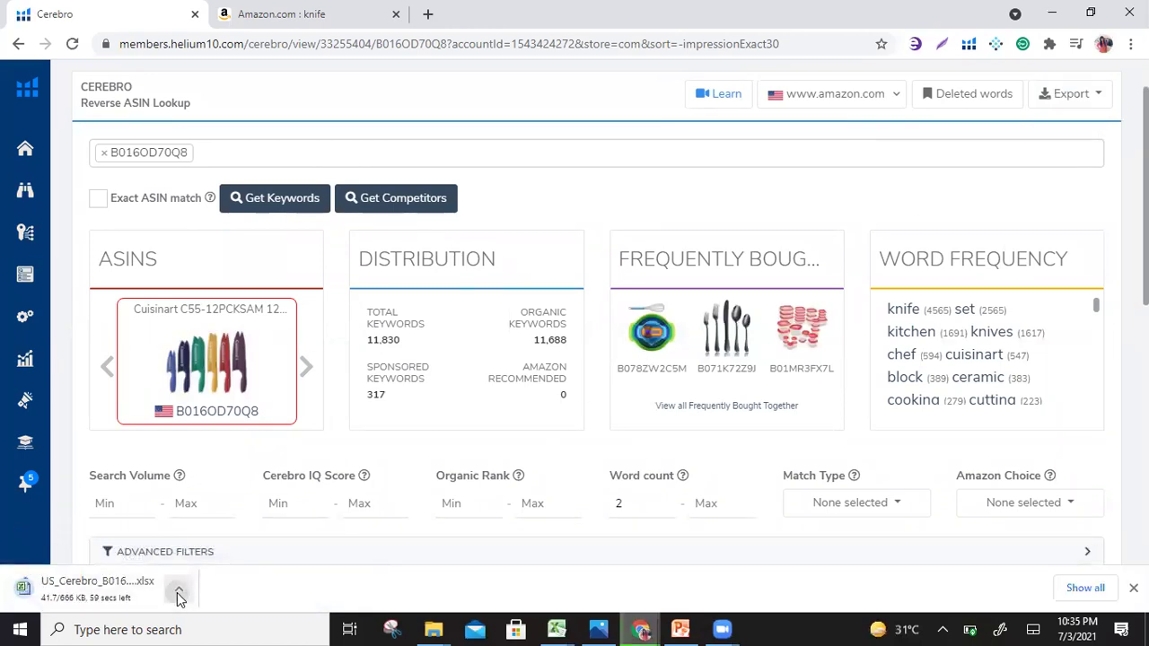
left_click(179, 599)
left_click(256, 464)
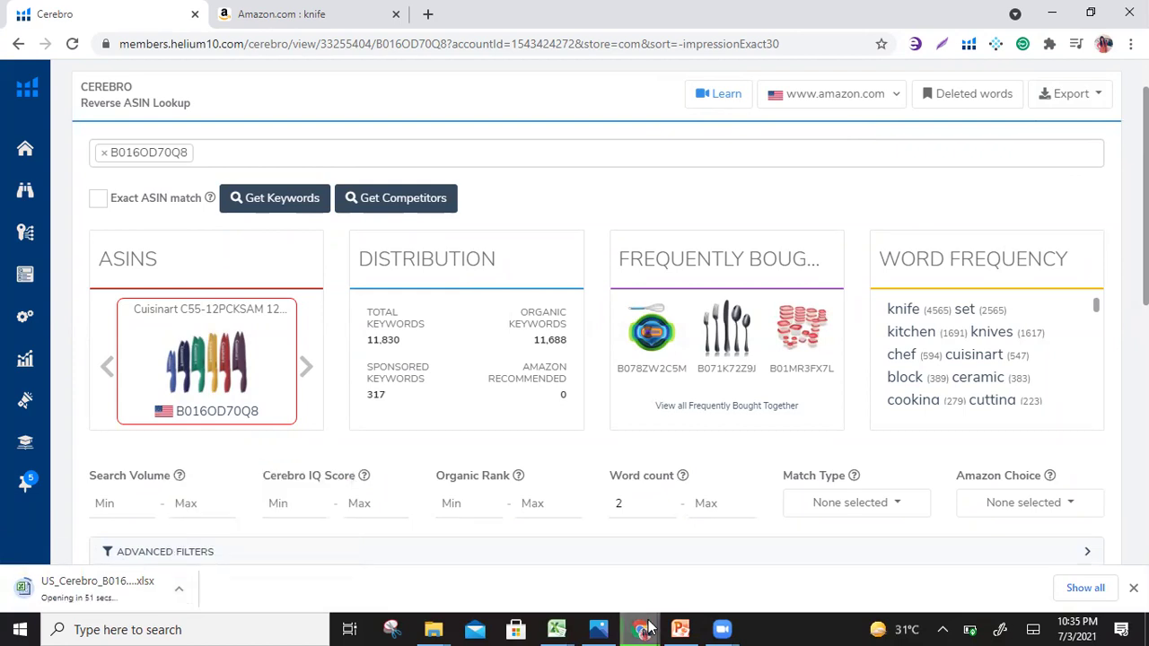
- Switch to the product Listing.pptx presentation, review the SEO Optimized Product Listing slide, and return to Cerebro
mouse_move(682, 626)
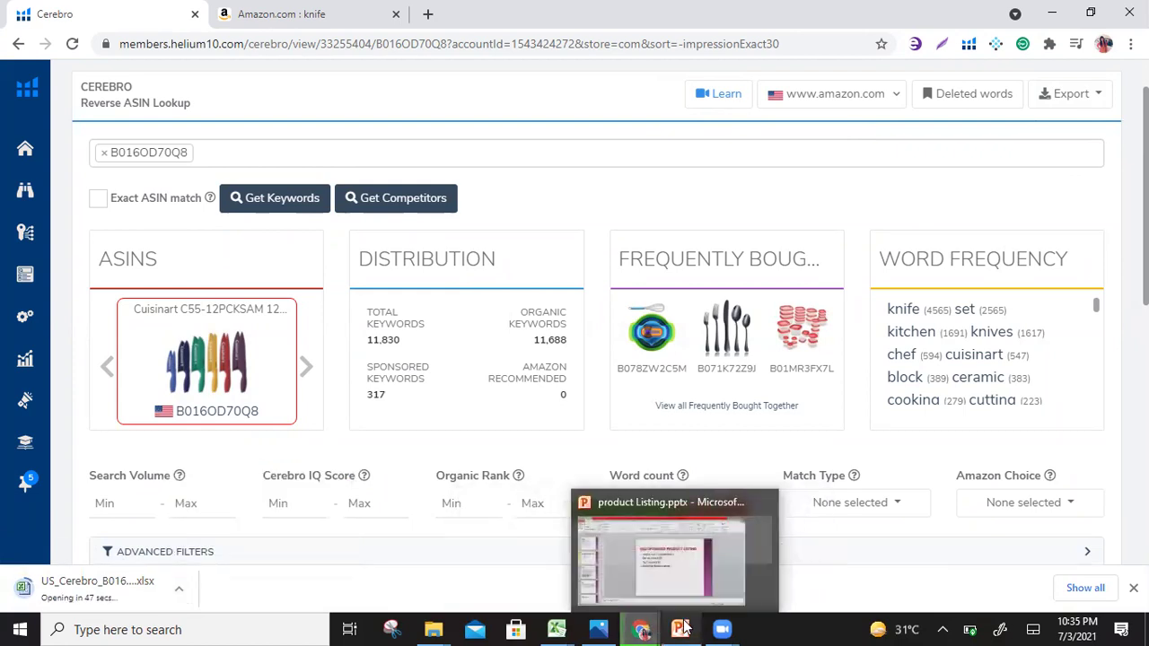
left_click(696, 570)
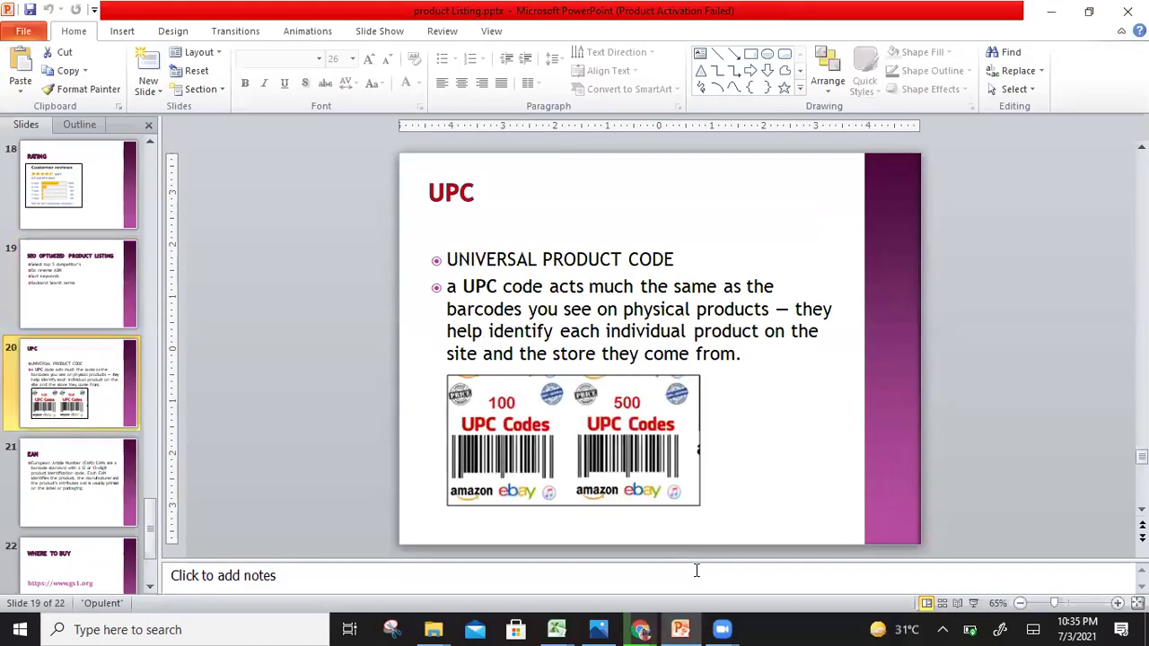
key("Down")
key("Down")
key("Down")
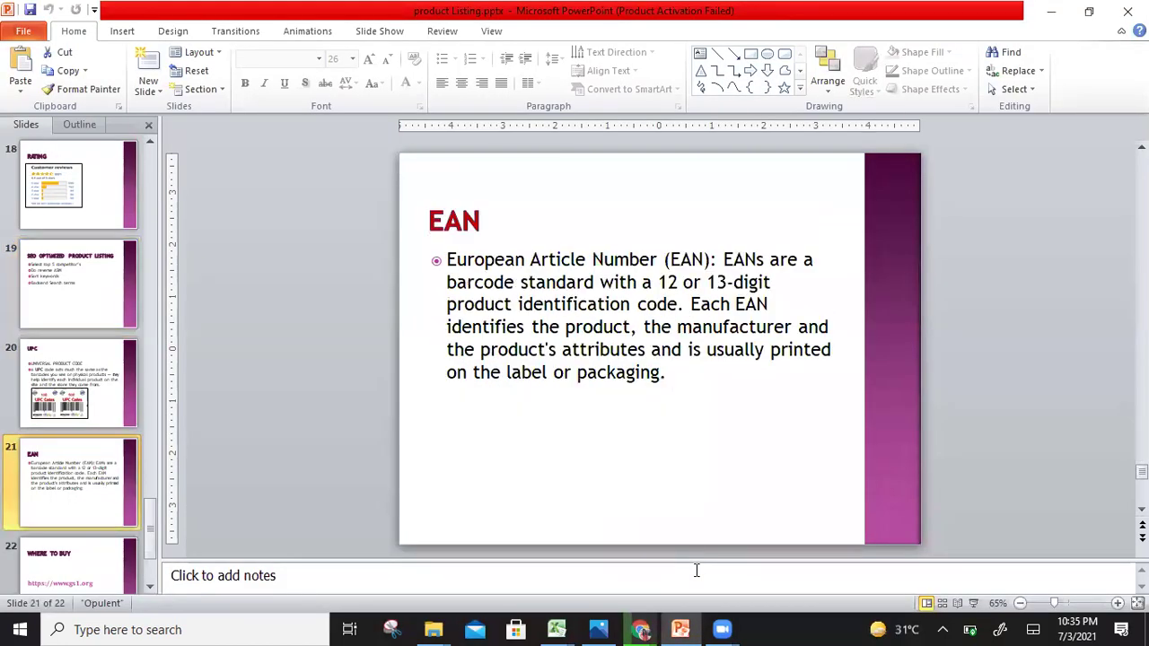
key("Up")
key("Up")
key("Up")
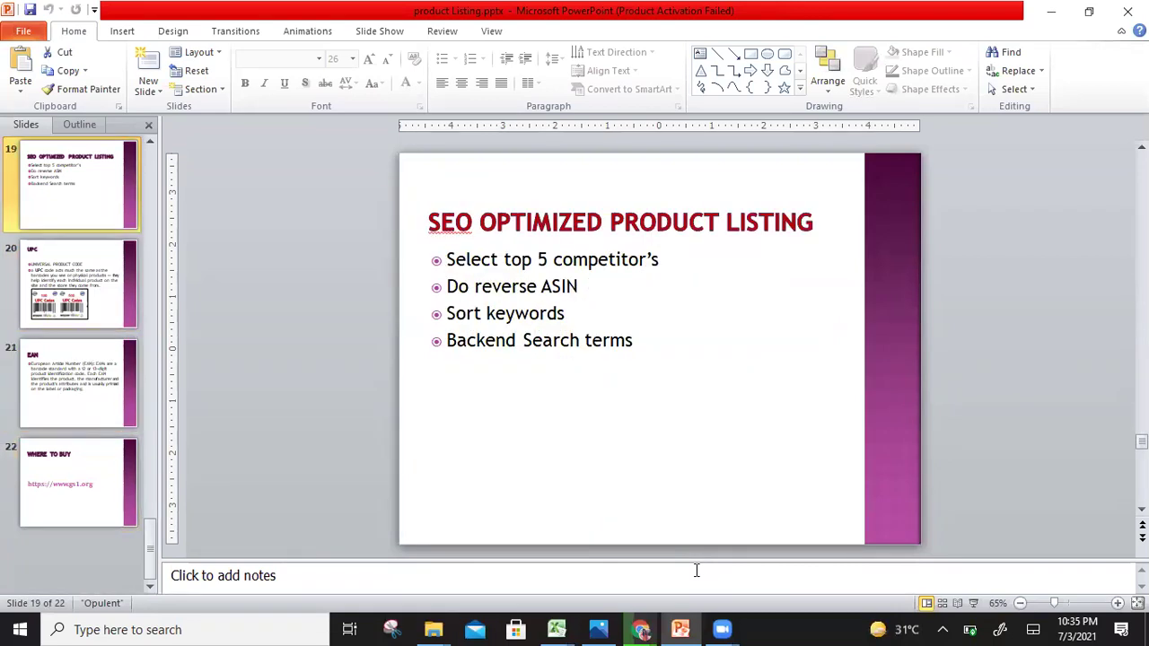
mouse_move(643, 628)
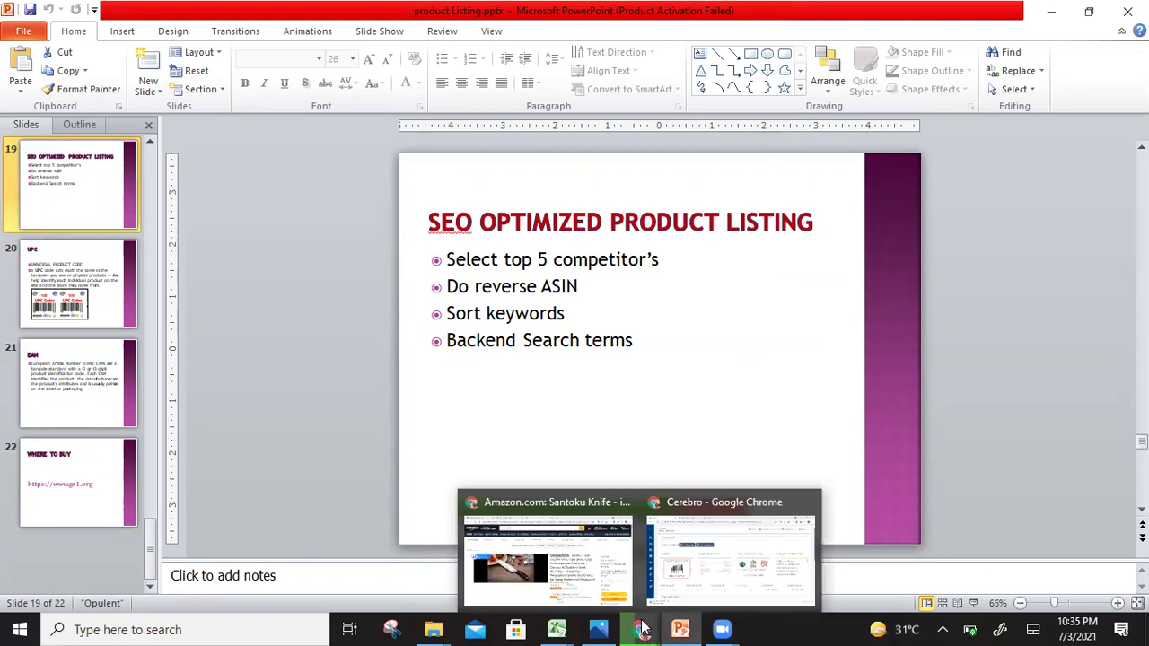
left_click(694, 579)
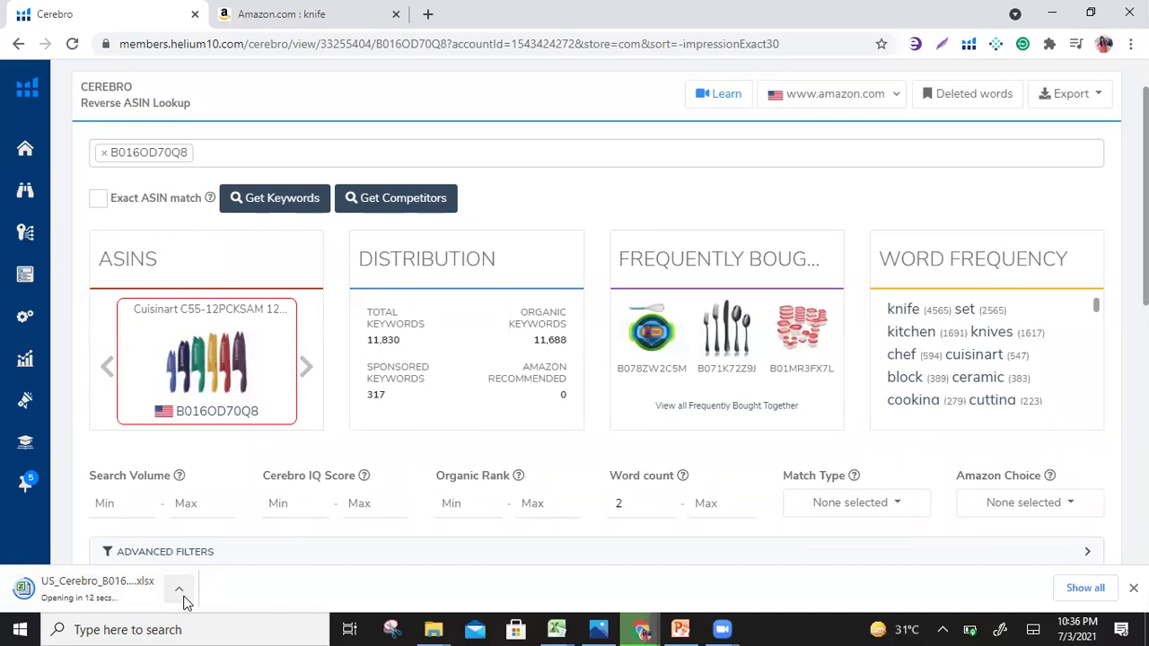
- Close the open Downloads and amazon lectures folder windows
left_click(439, 629)
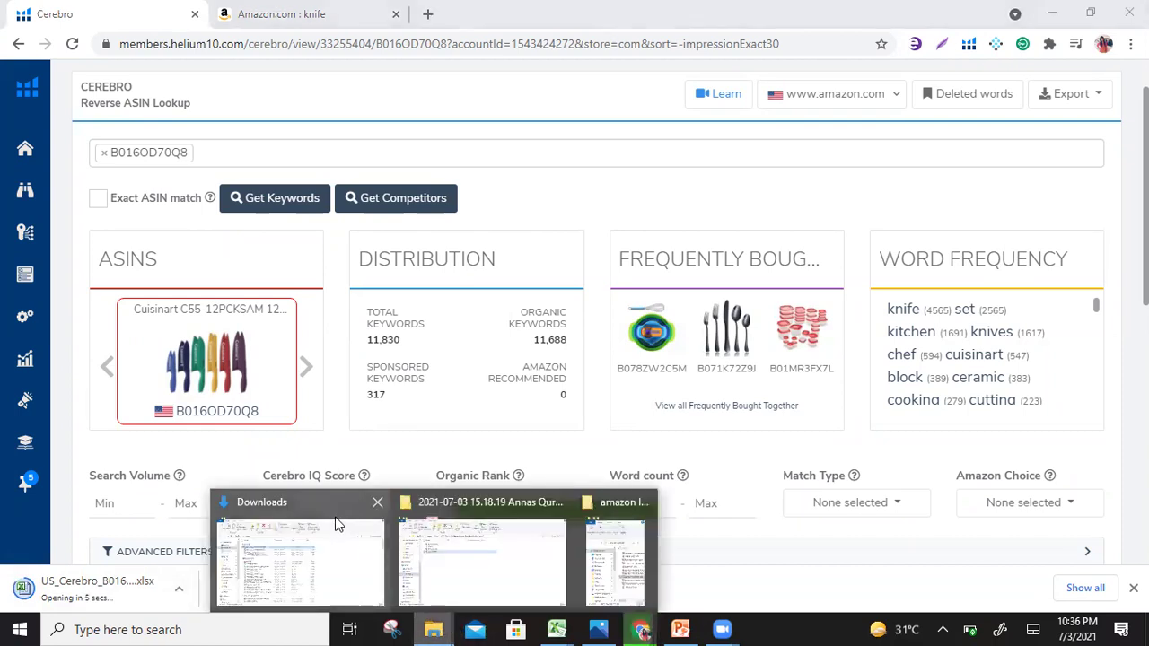
mouse_move(336, 525)
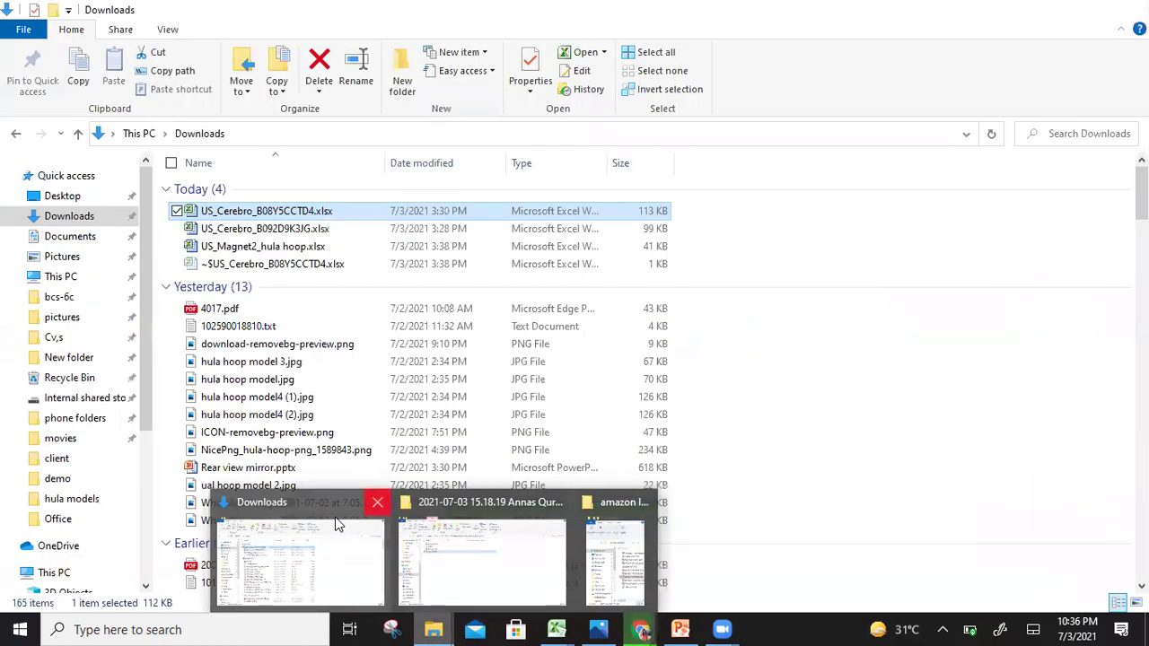
middle_click(336, 526)
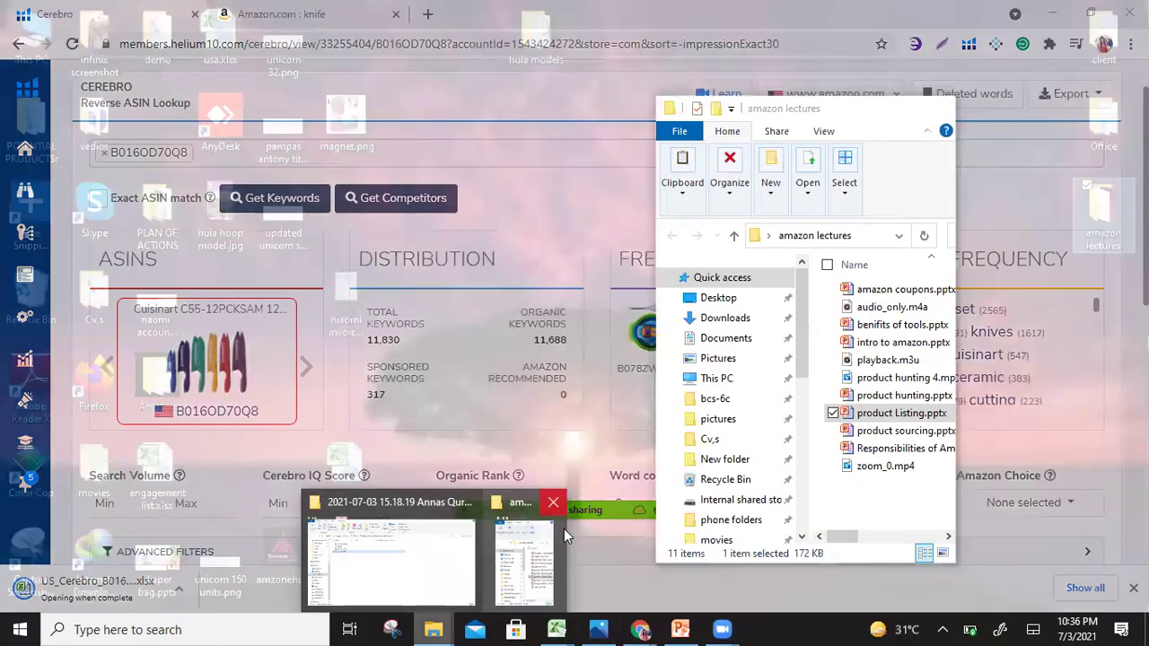
middle_click(563, 528)
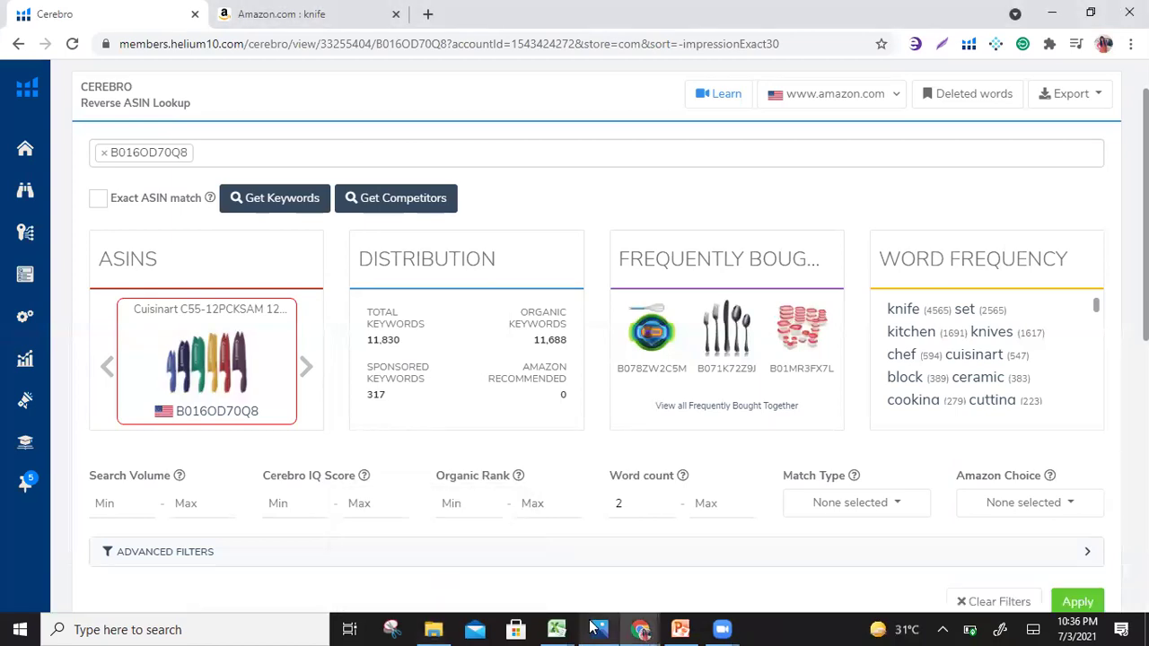
- Switch to Excel and look through the open demo kw.xlsx and US_Cerebro_B016OD70Q8.xlsx workbooks
left_click(641, 535)
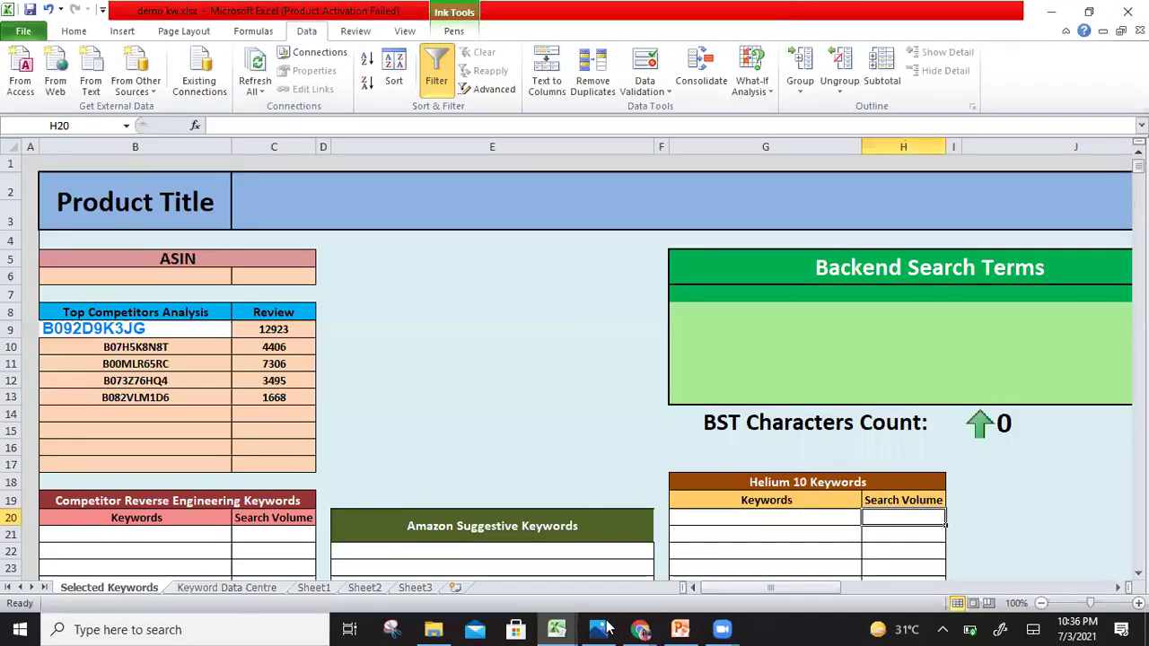
mouse_move(601, 628)
left_click(676, 473)
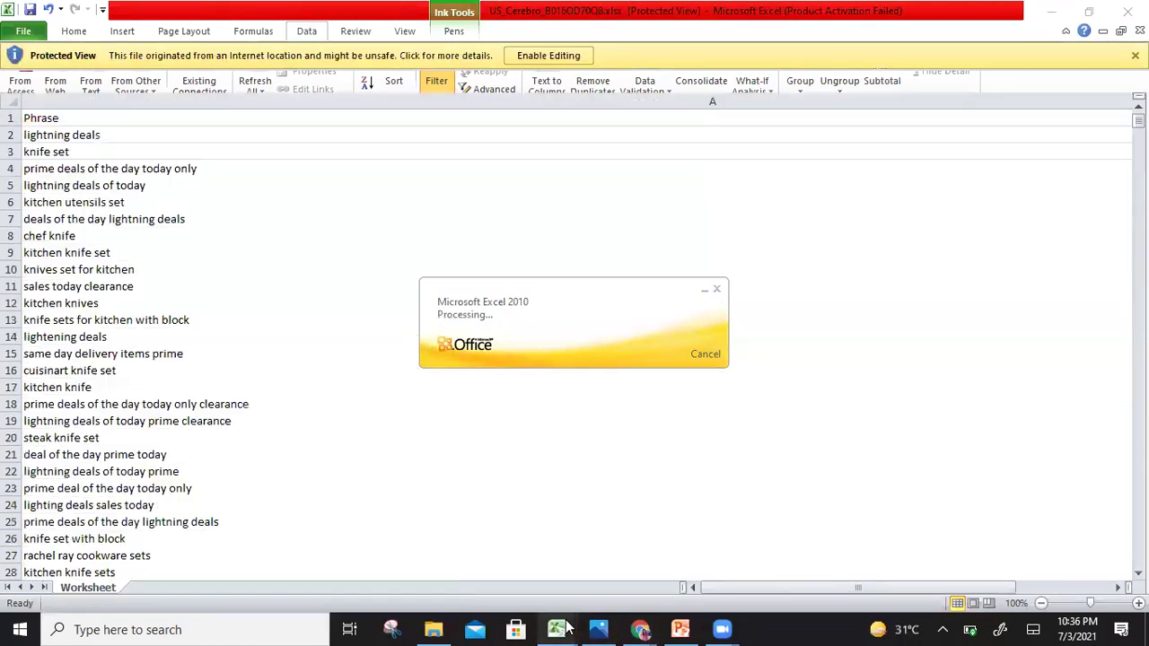
mouse_move(558, 628)
left_click(452, 503)
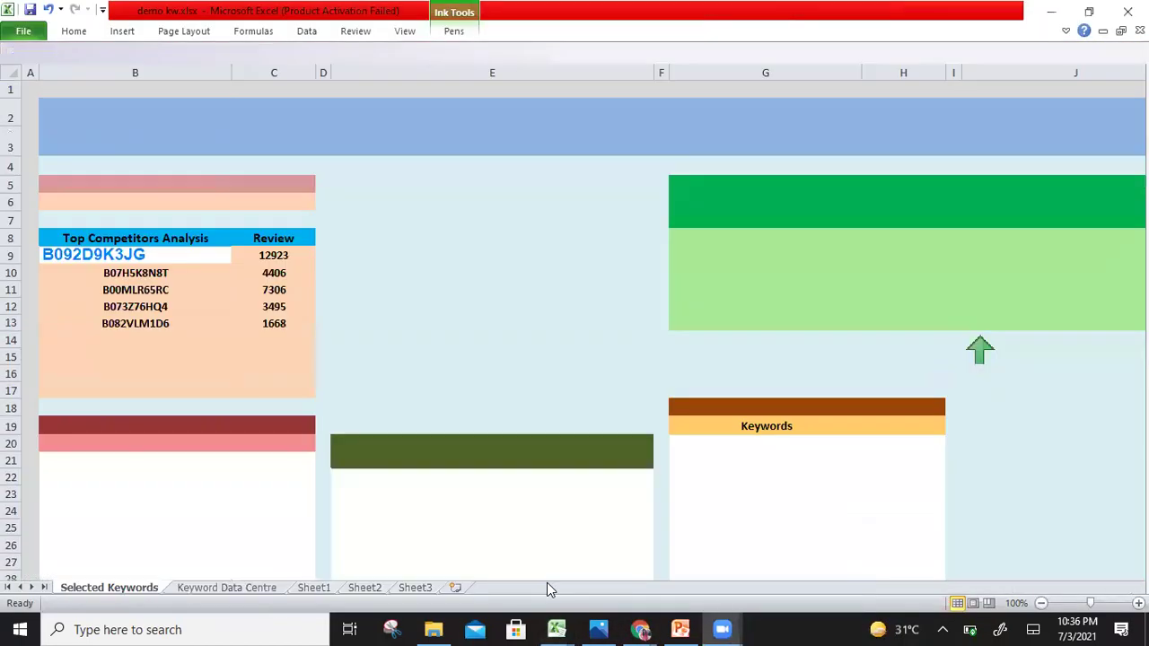
left_click(592, 352)
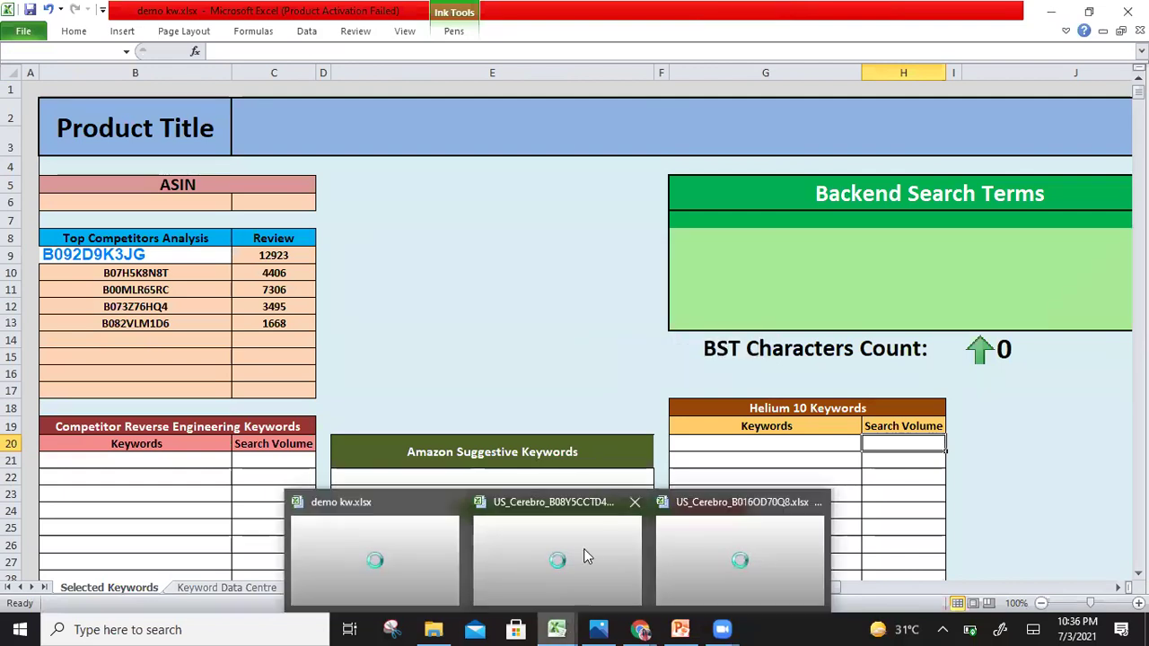
left_click(587, 542)
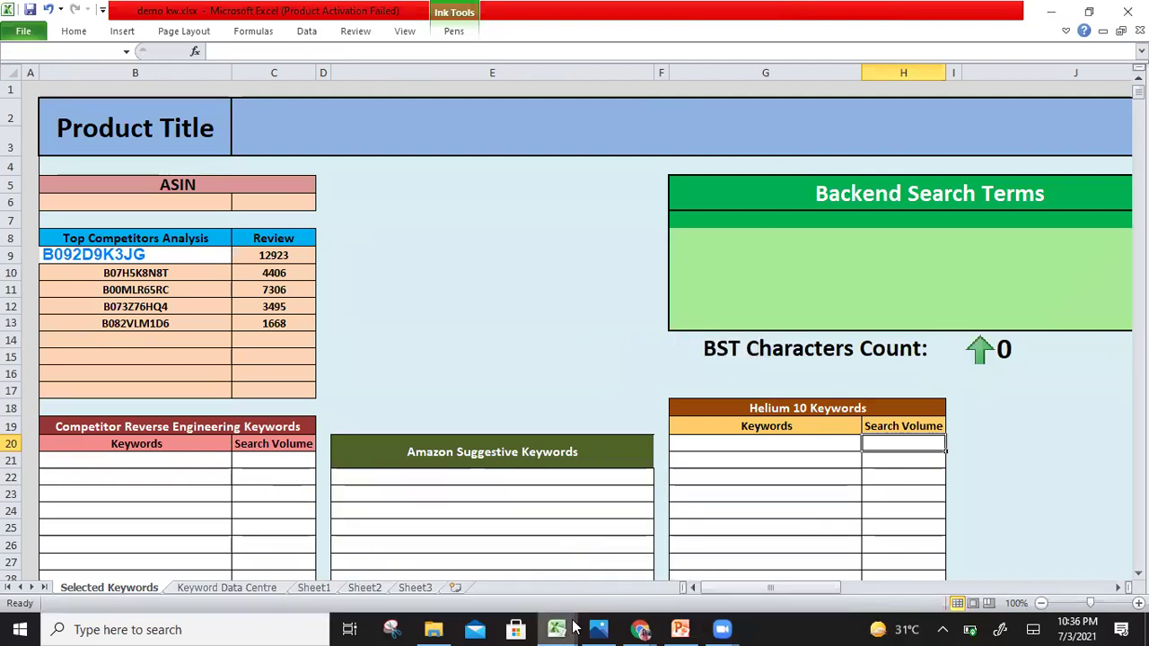
left_click(679, 629)
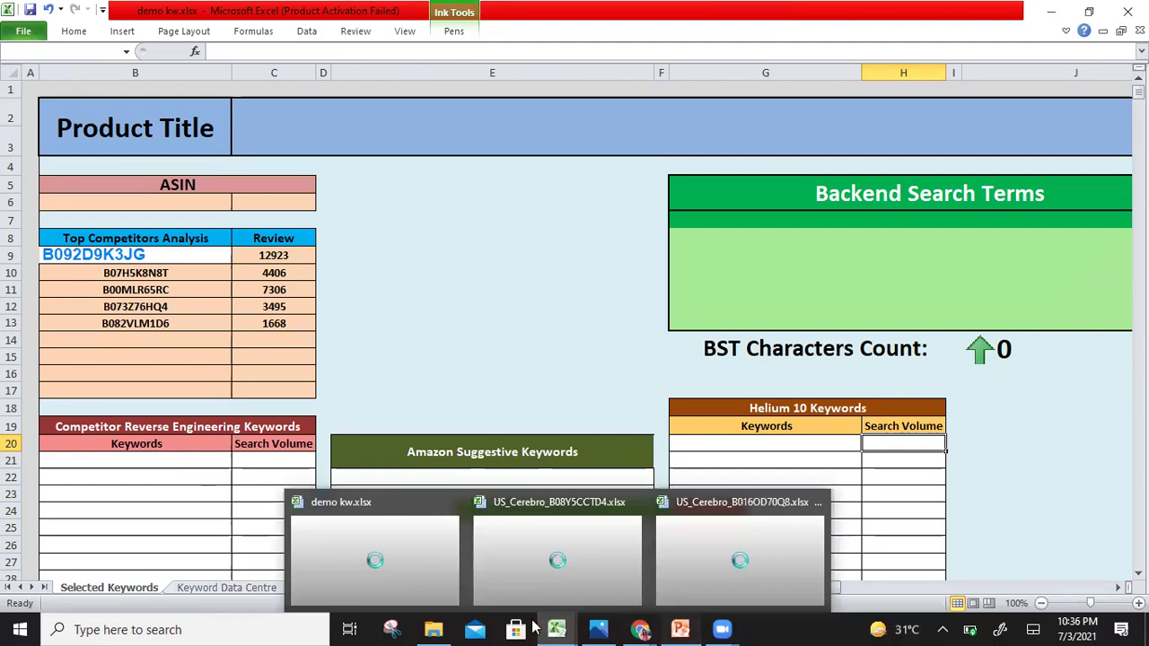
mouse_move(561, 629)
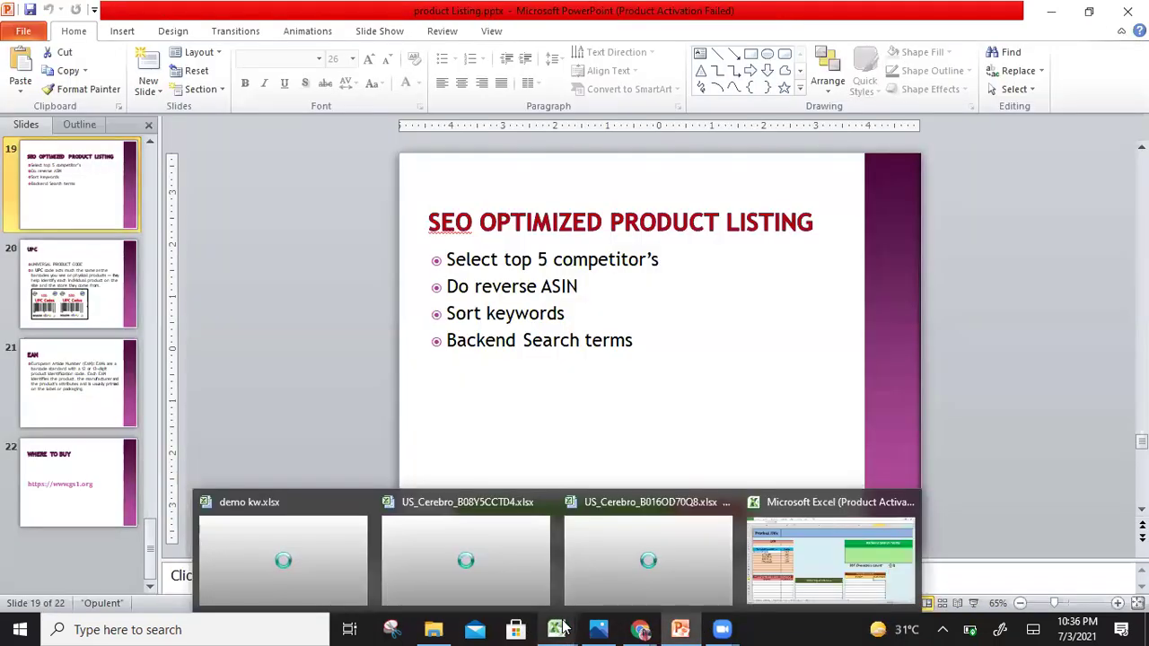
mouse_move(705, 559)
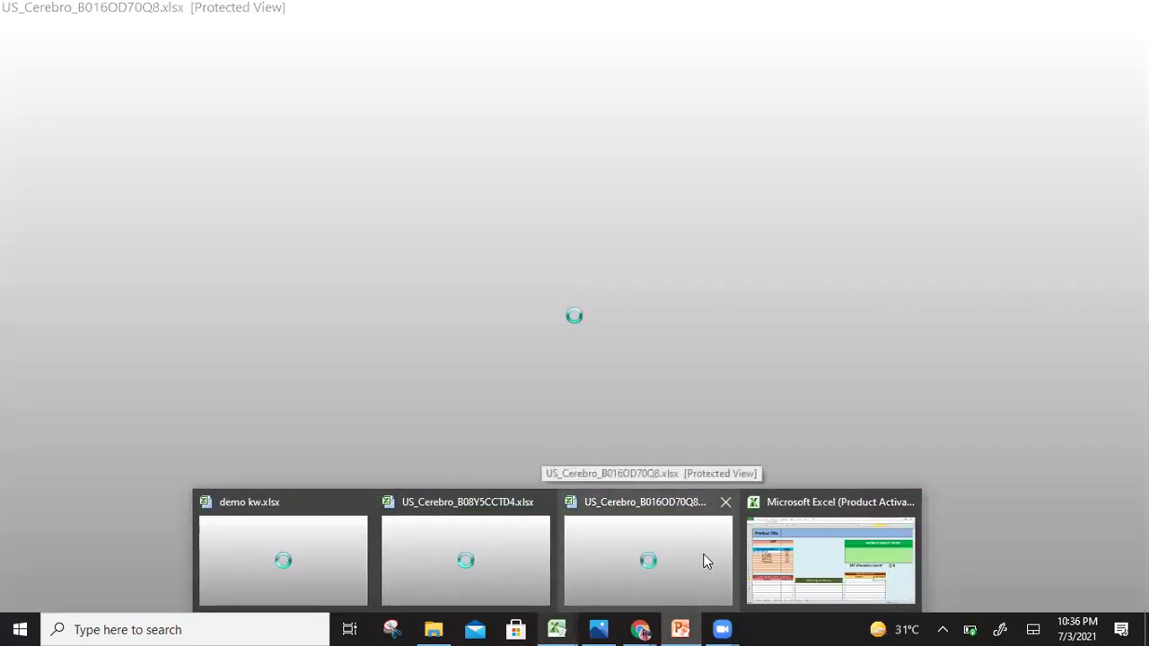
left_click(541, 543)
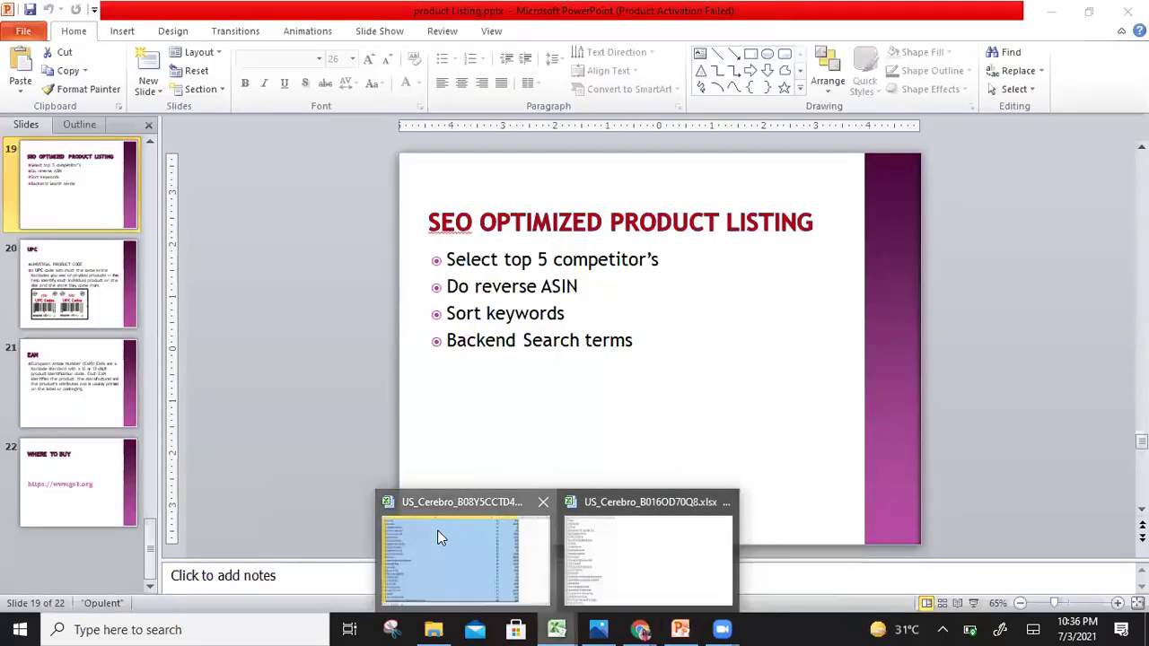
- Look over the hula hoop keywords in US_Cerebro_B08Y5CCTD4.xlsx and close that workbook without saving its changes
left_click(438, 532)
left_click(507, 267)
key("Up")
key("Up")
key("Up")
key("Up")
key("Up")
key("Up")
key("Up")
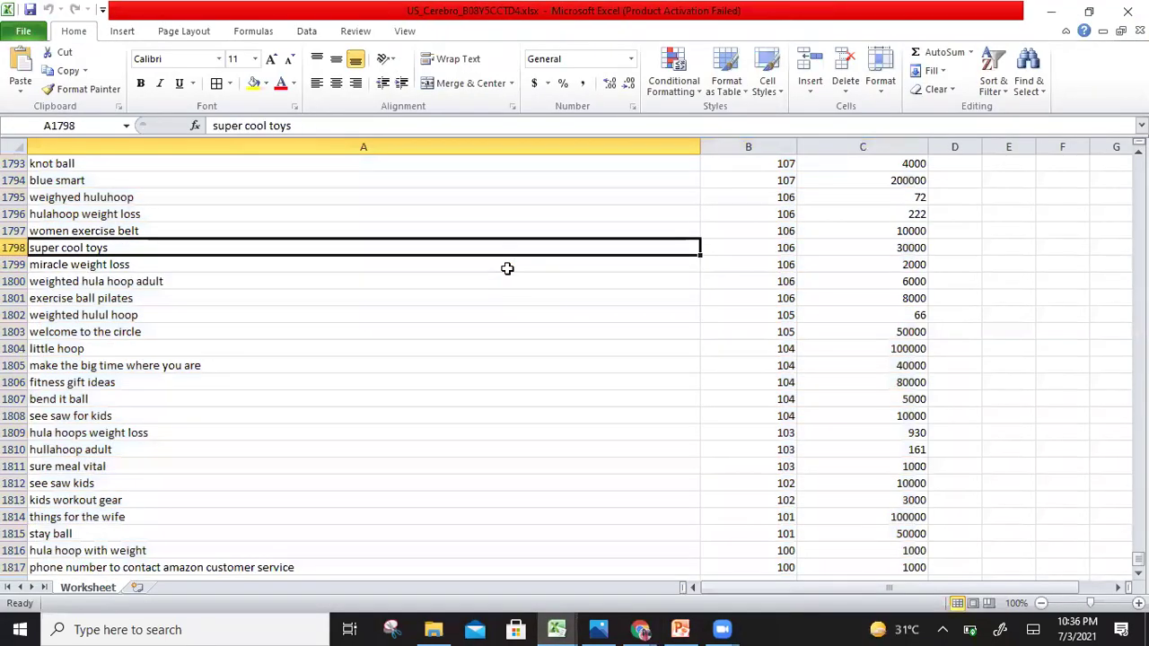
key("Up")
key("Up")
key("Up")
key("Up")
key("Up")
key("Up")
key("Up")
key("Up")
key("Up")
key("Up")
key("Up")
key("Up")
key("Up")
key("Up")
key("Up")
key("Up")
key("Up")
key("Up")
key("Up")
key("Up")
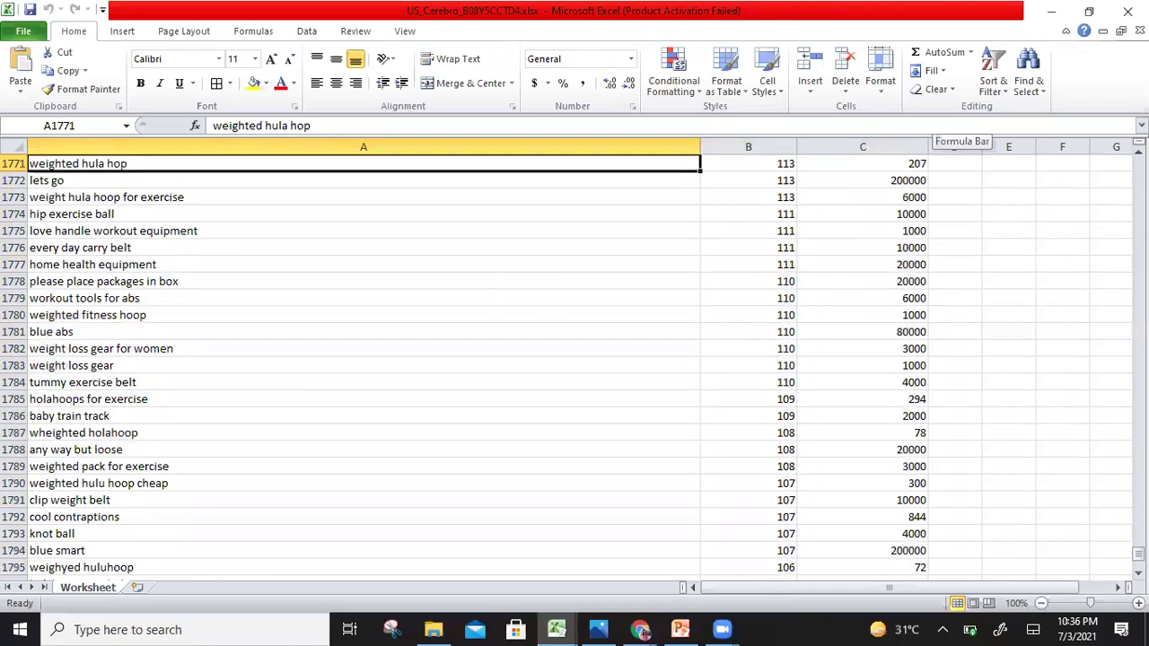
left_click(1127, 11)
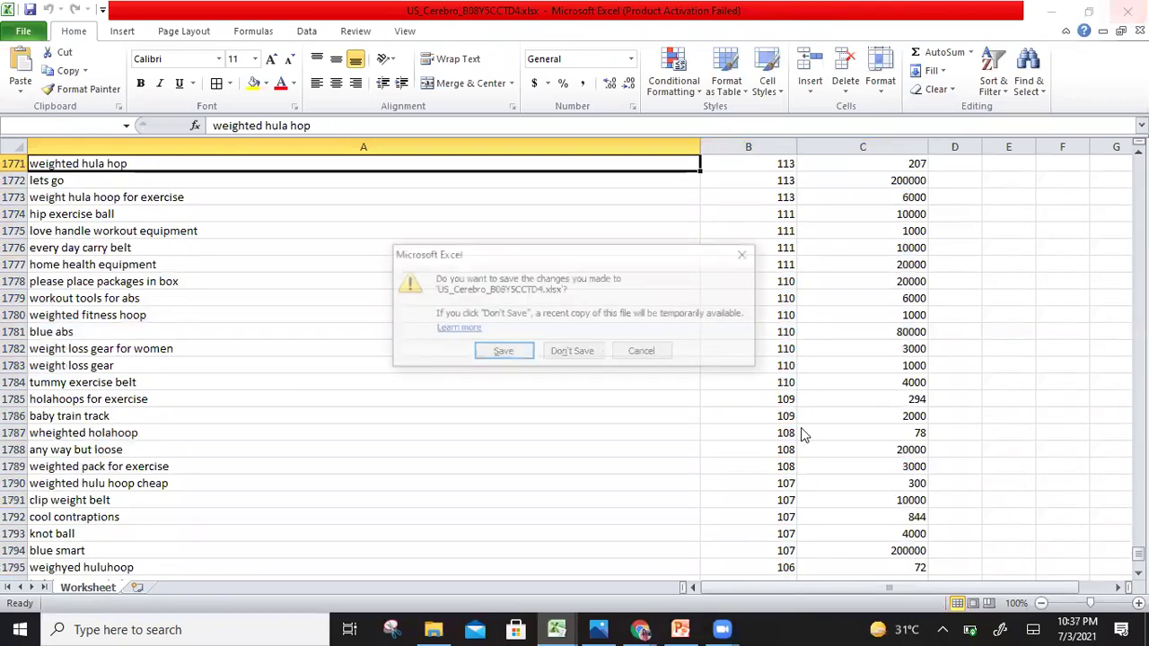
left_click(575, 352)
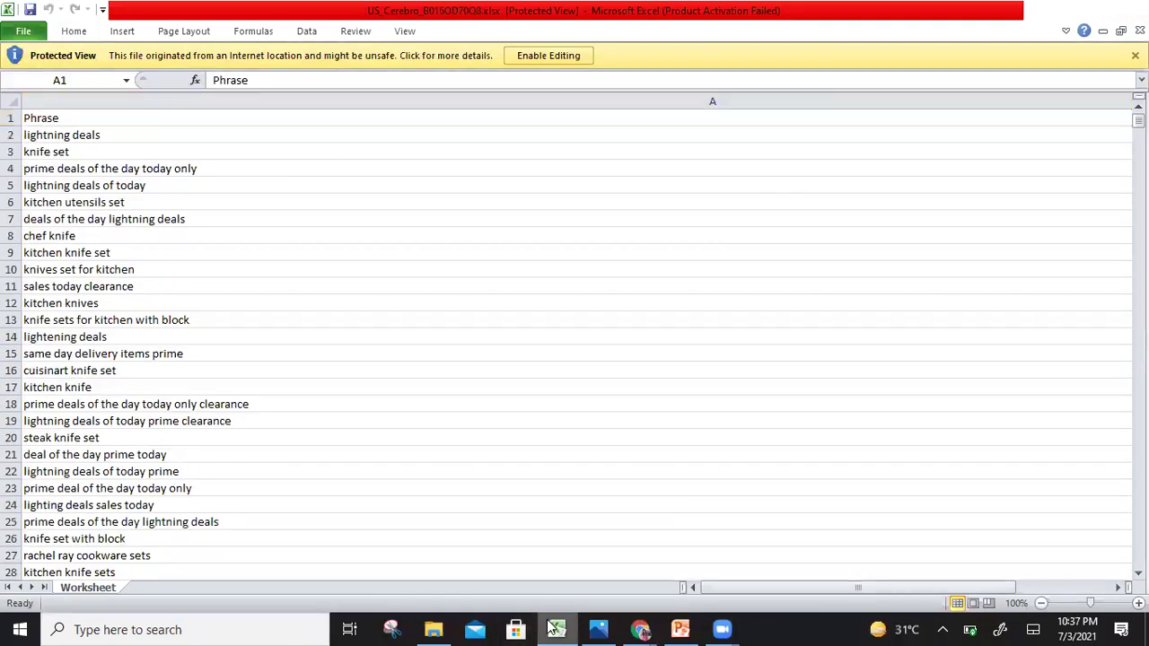
- Bring up the exported US_Cerebro_B016OD70Q8.xlsx workbook and enable editing on it
left_click(556, 629)
key("alt+Tab")
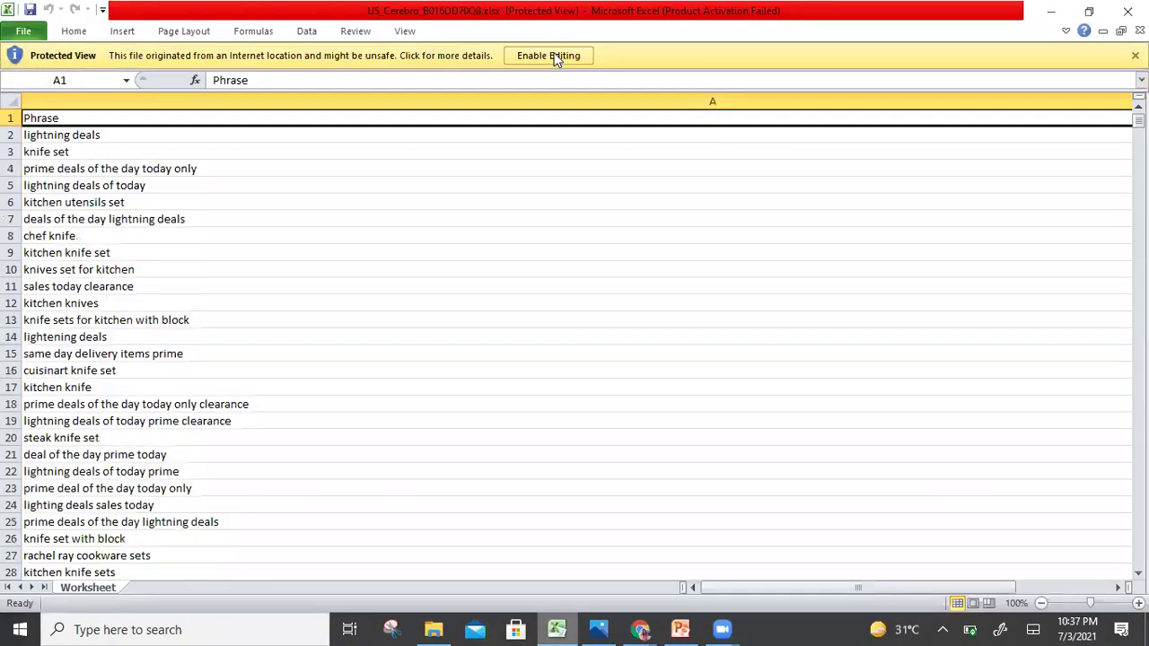
left_click(547, 55)
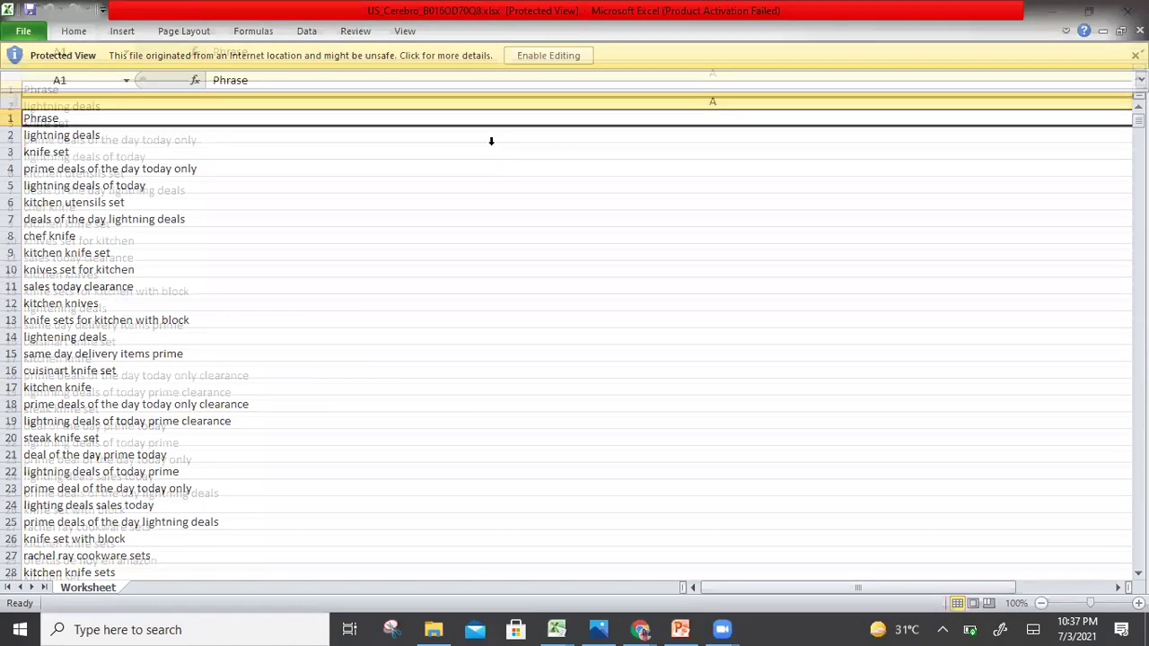
- Delete the entire Cerebro IQ Score column from the exported keyword worksheet
key("Down")
key("Right")
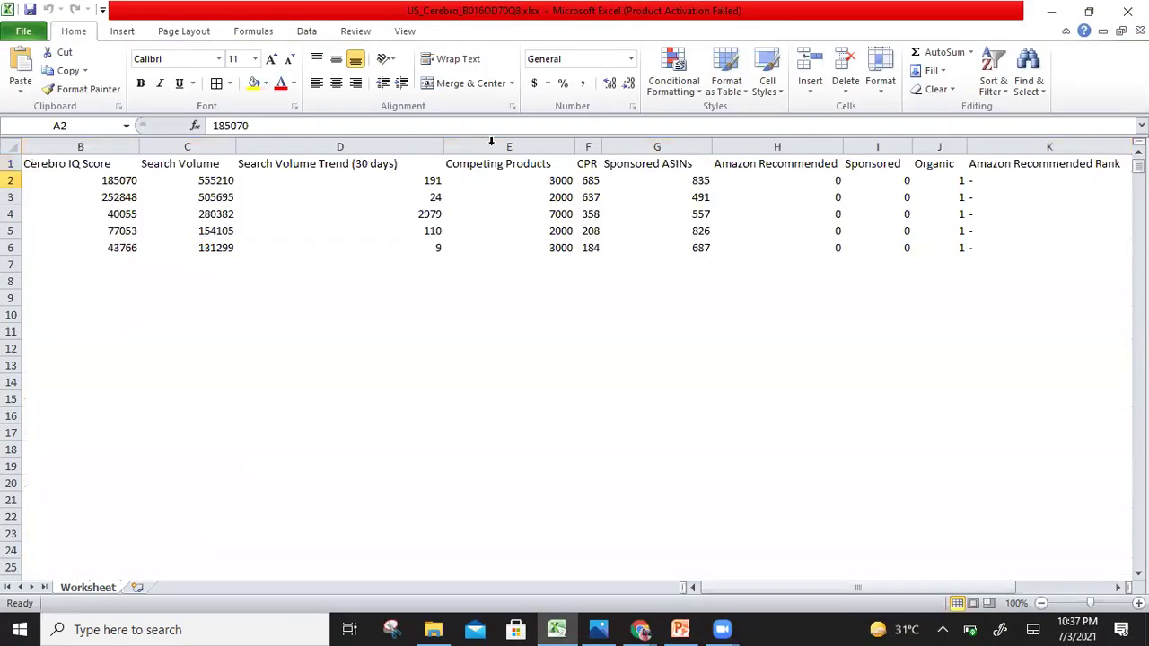
key("Left")
key("Right")
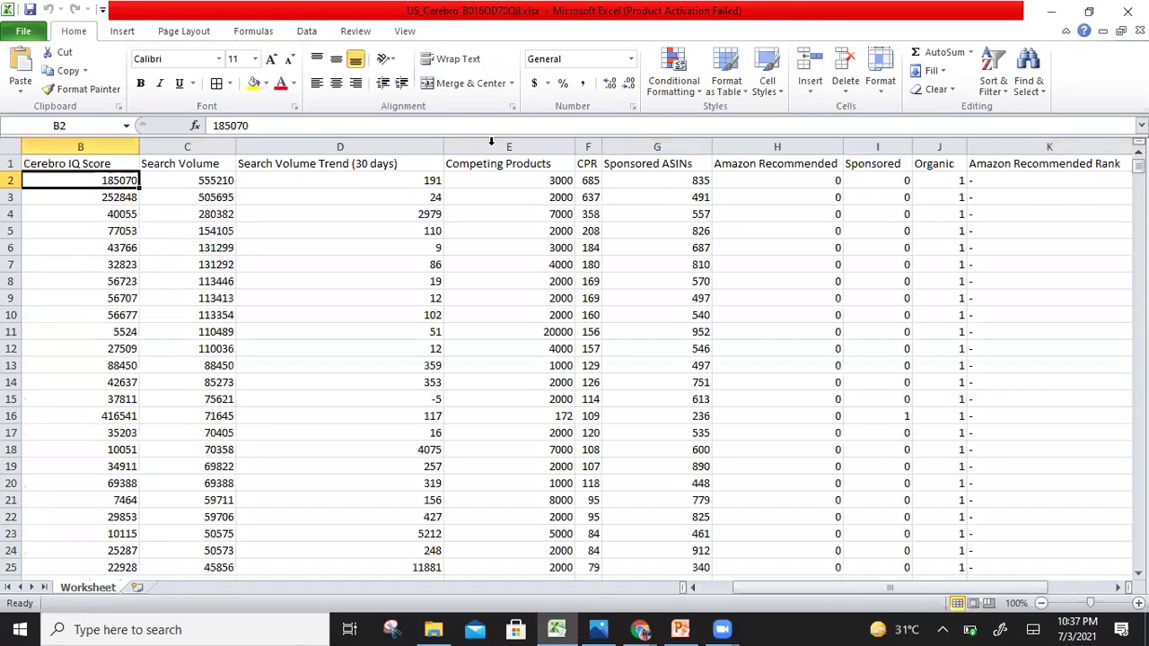
left_click(94, 147)
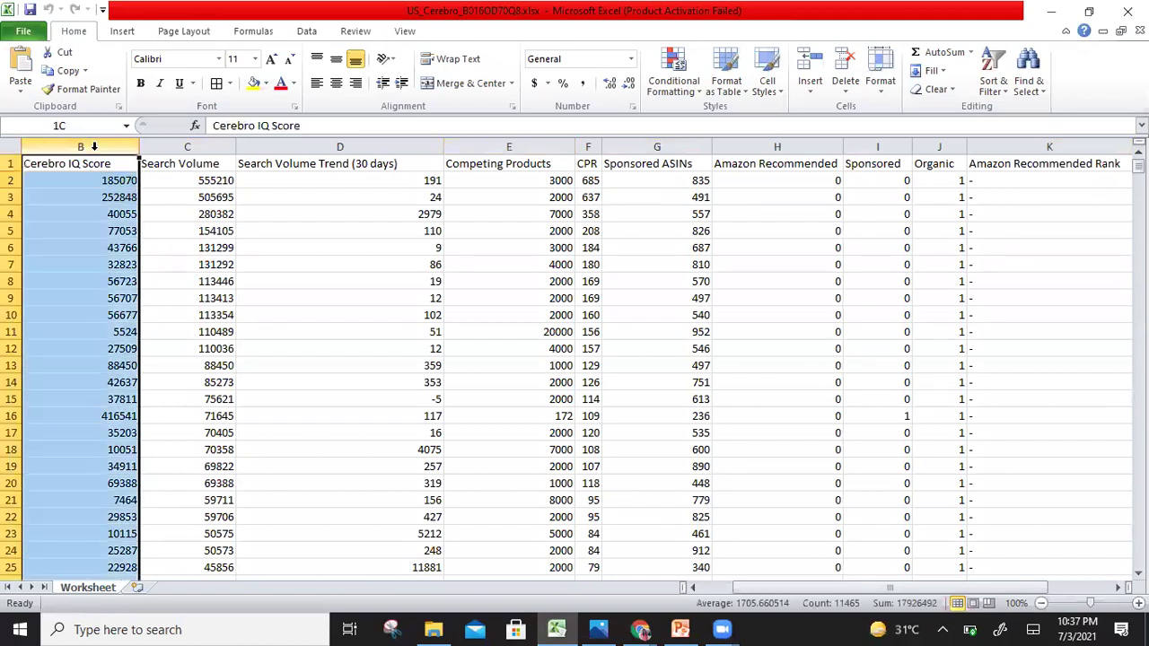
key("ctrl+minus")
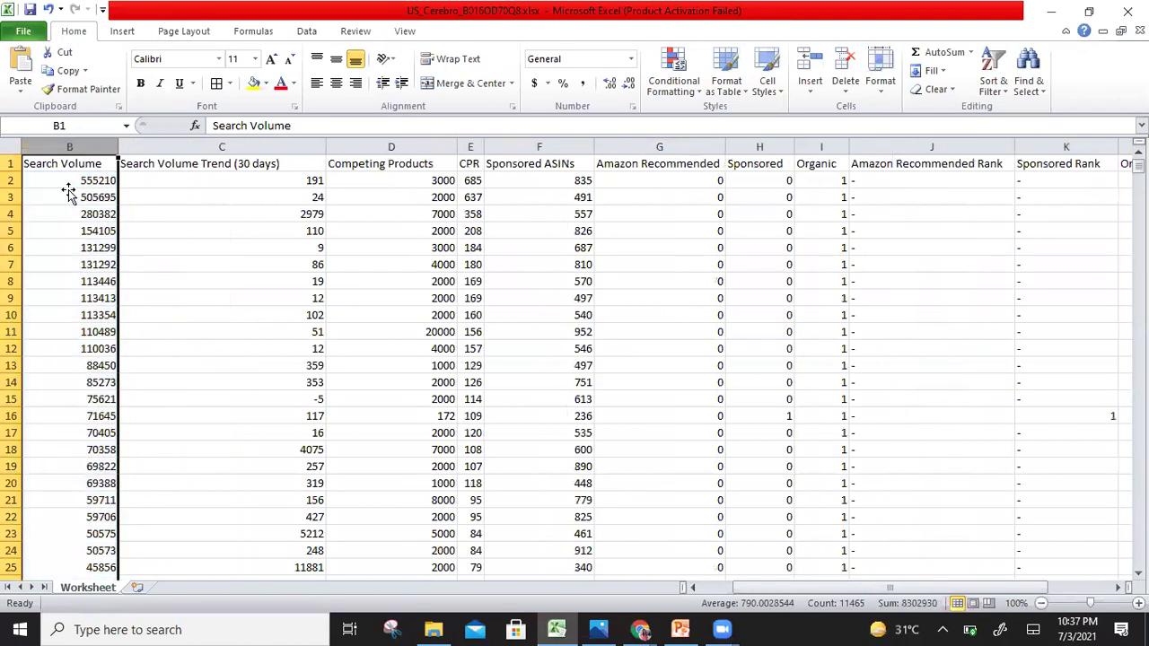
- Delete the irrelevant phrase "lightning deals" from cell A2, shifting the cells below it up
left_click(68, 192)
key("Left")
key("Up")
key("Right")
key("Left")
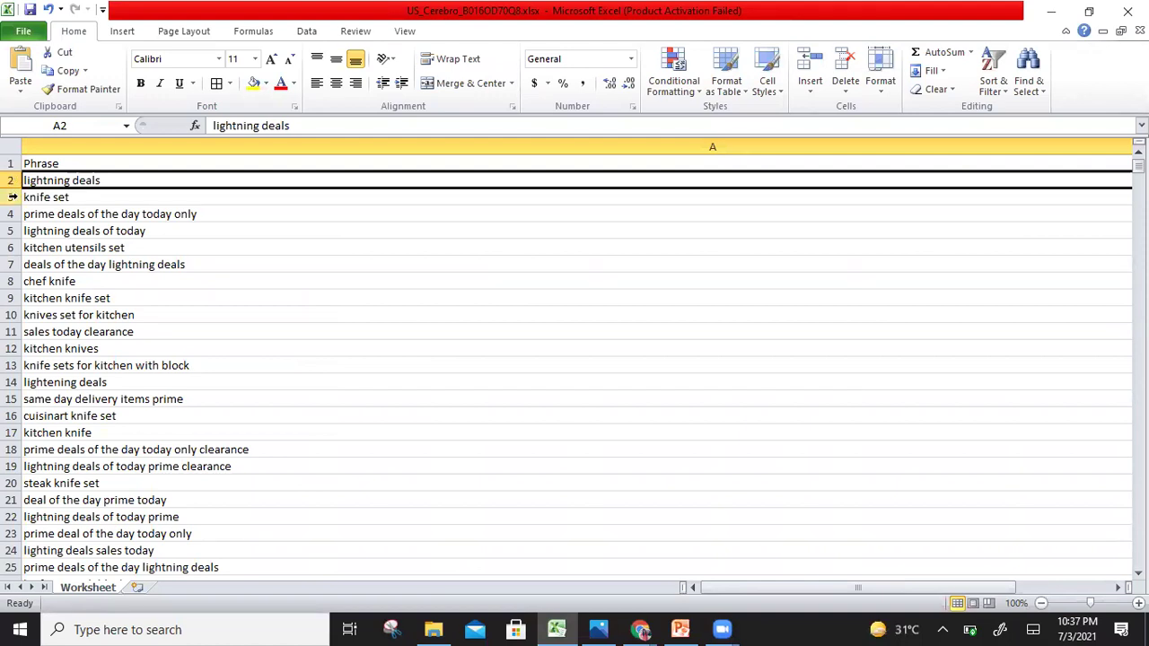
key("ctrl+minus")
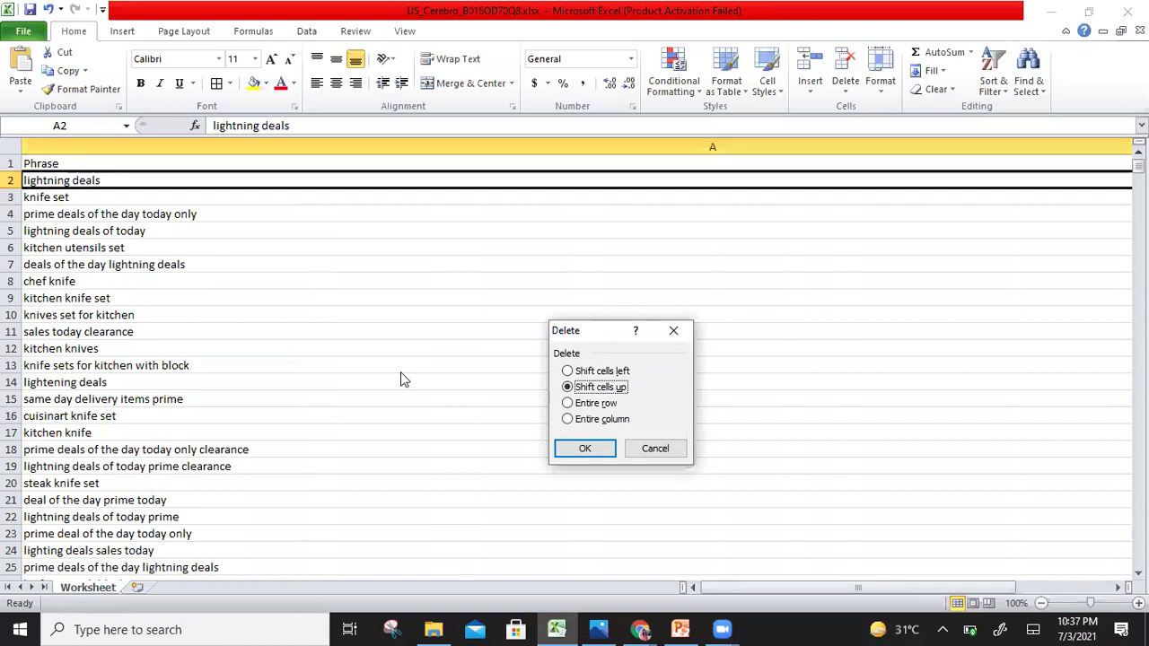
left_click(577, 447)
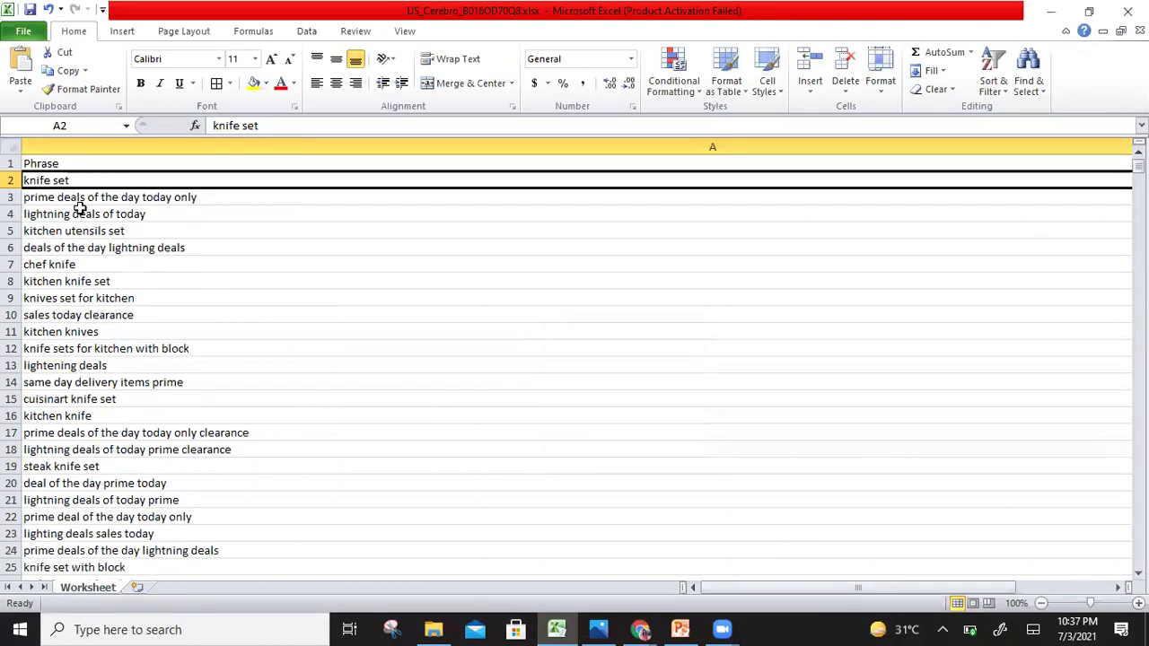
- Delete the entire rows for "prime deals of the day today only", "lightning deals of today" and "deals of the day lightning deals"
left_click(13, 196)
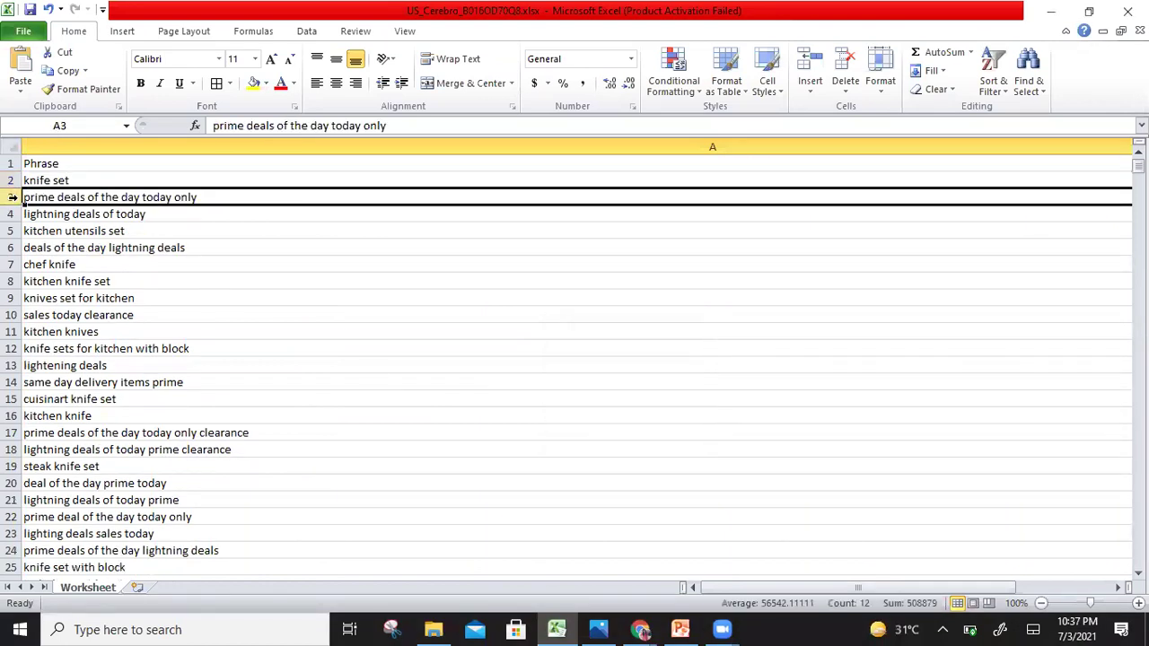
key("ctrl+minus")
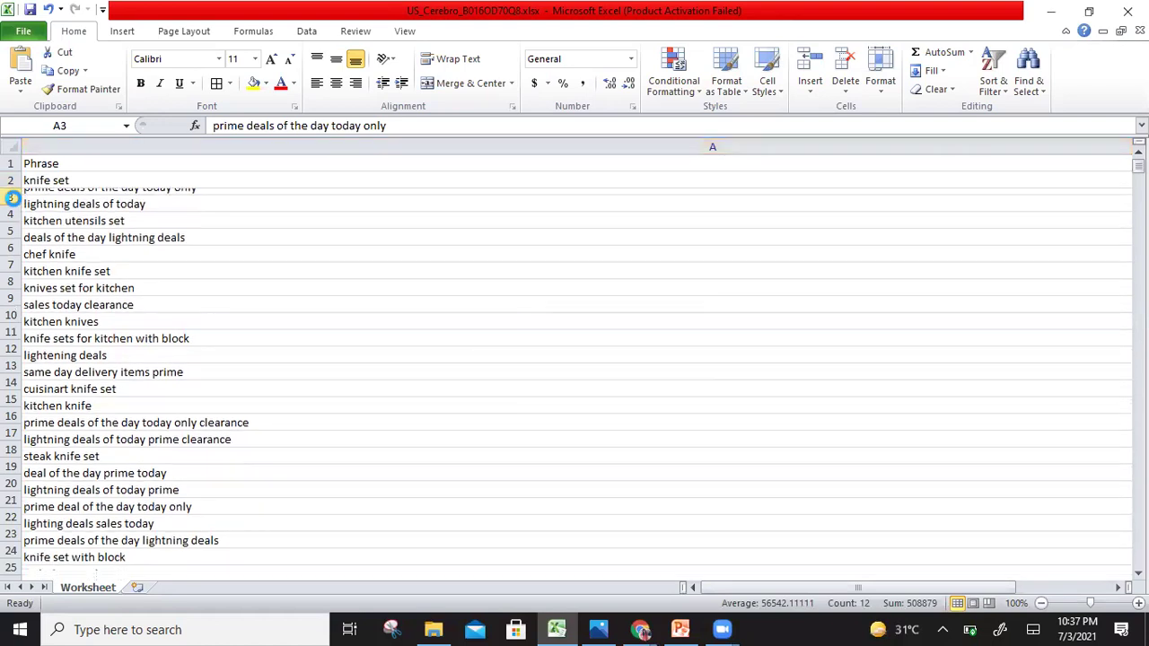
key("ctrl+minus")
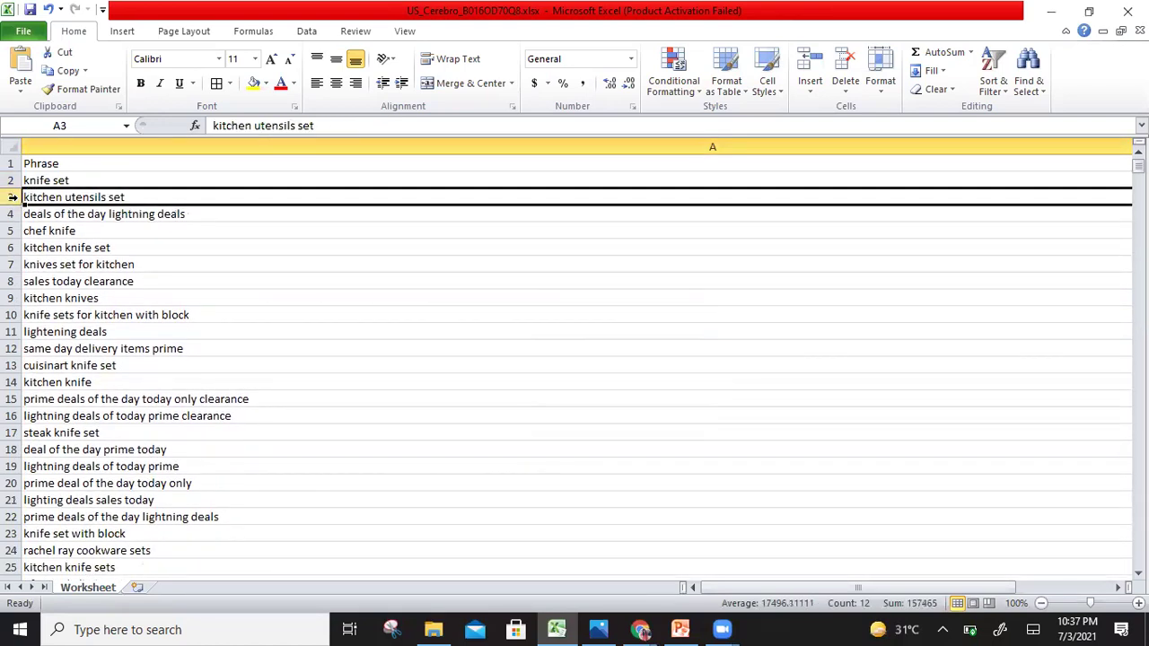
key("Down")
left_click(13, 213)
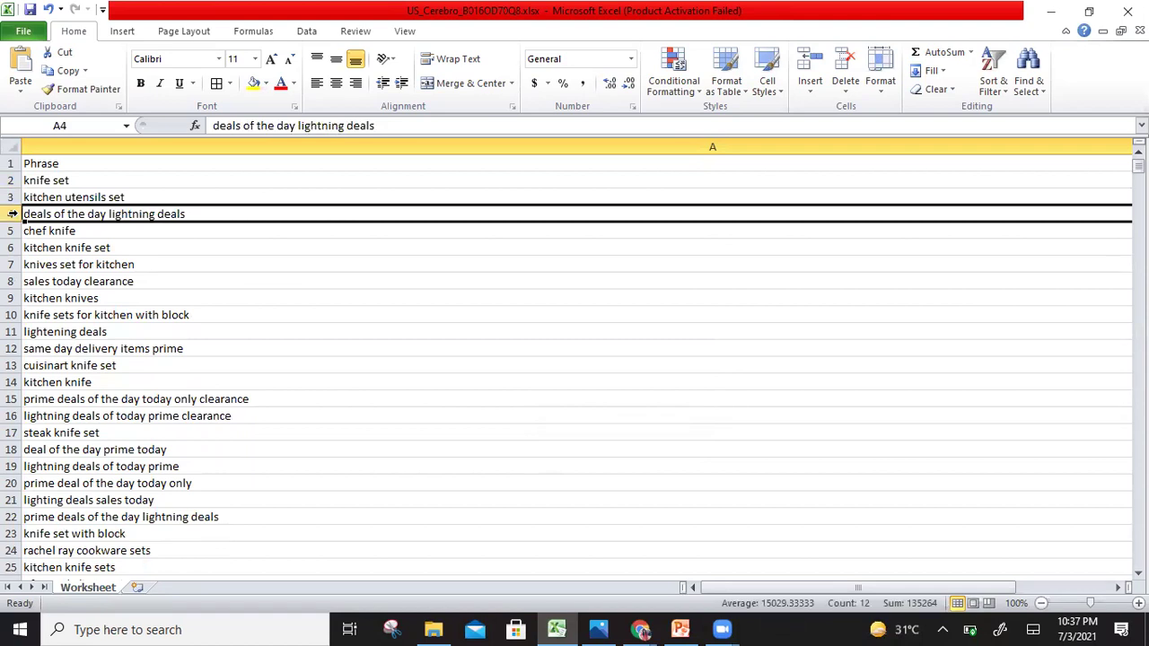
key("ctrl+minus")
key("Down")
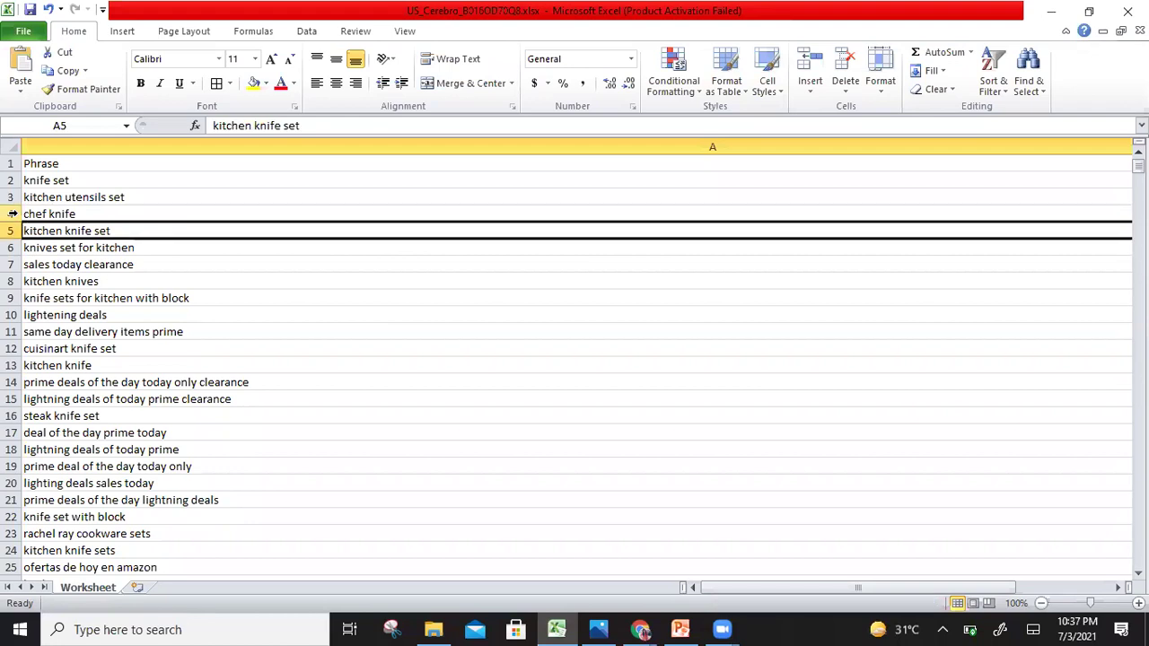
- Look down the remaining phrases as far as row 11 for more irrelevant keywords
key("Down")
key("Down")
key("Down")
key("Down")
key("Down")
key("Down")
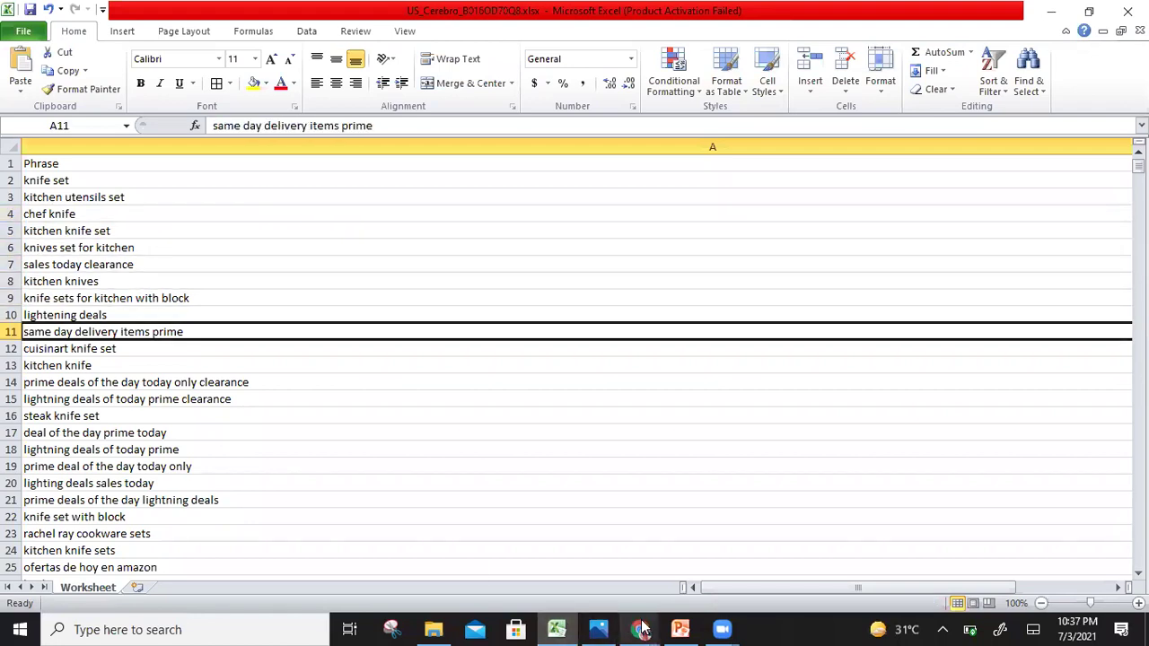
- Switch to Chrome and bring up the Amazon search results for "knife"
left_click(641, 629)
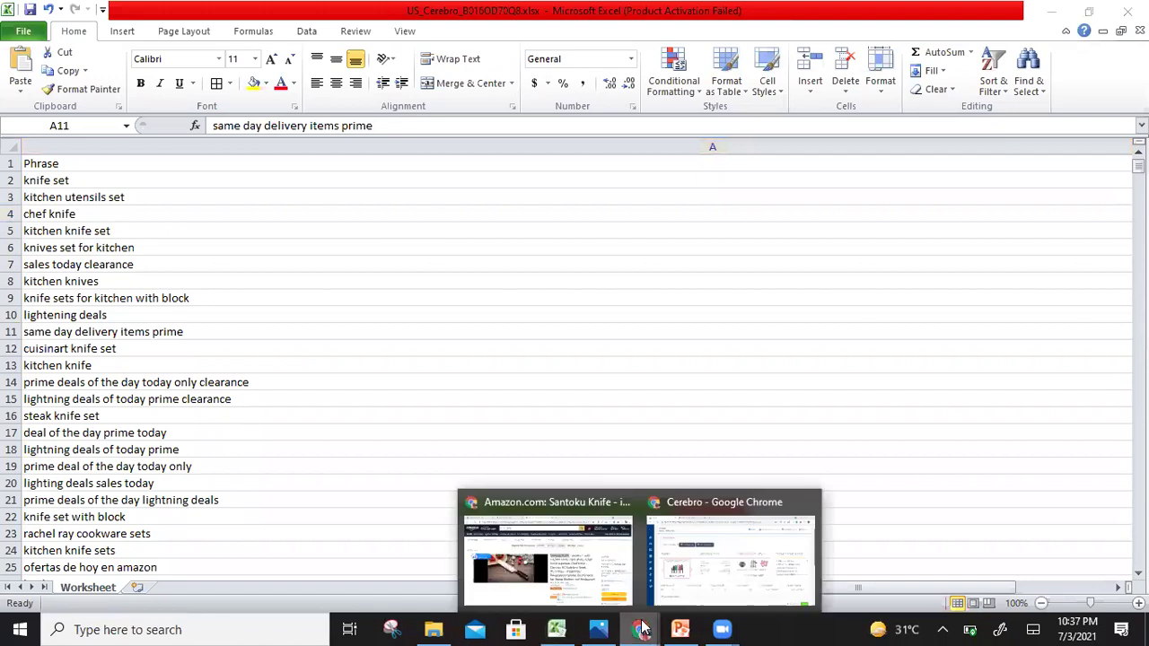
left_click(582, 571)
left_click(308, 11)
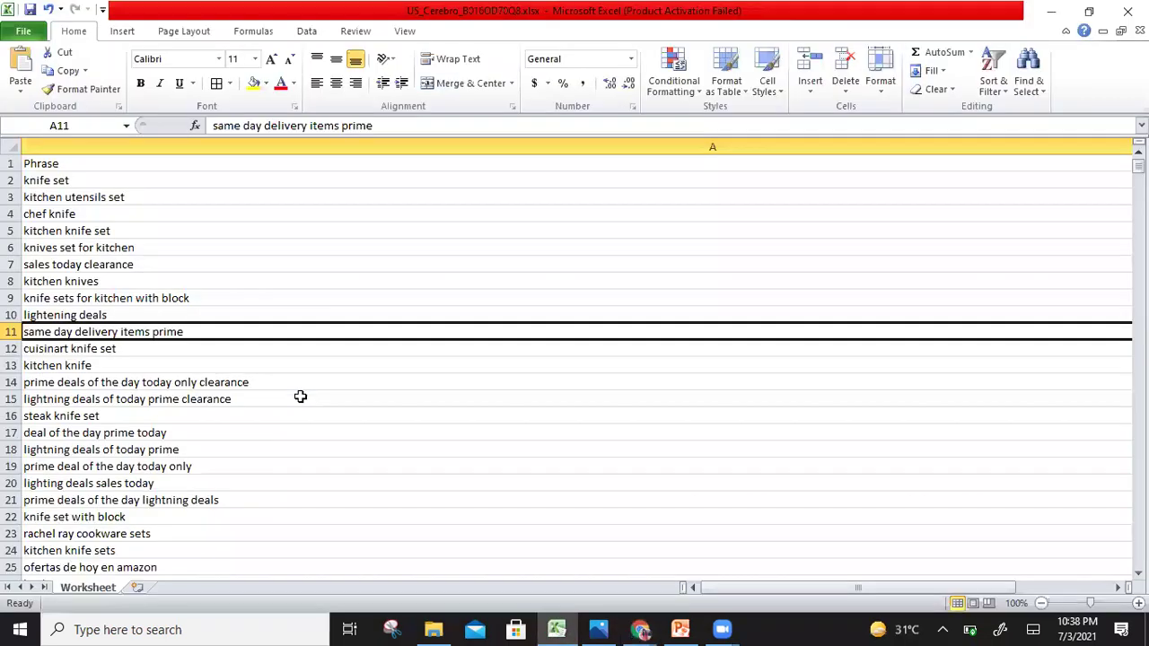
- Return to the exported keyword workbook in Excel and look over the entries in the Phrase column
left_click(557, 629)
left_click(342, 188)
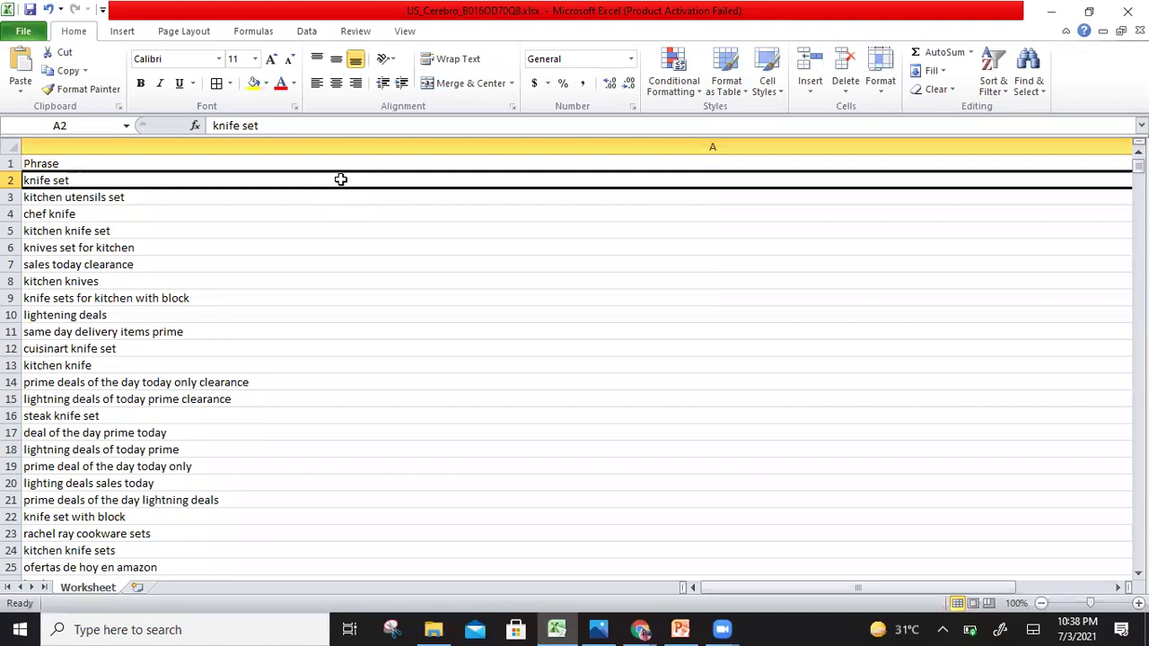
left_click(325, 212)
key("Down")
key("Down")
key("Down")
key("Down")
key("Down")
key("Down")
key("Down")
key("Down")
key("Down")
key("Down")
key("Down")
key("Down")
key("Down")
key("Down")
key("Down")
key("Down")
key("Down")
key("Down")
key("Down")
key("Down")
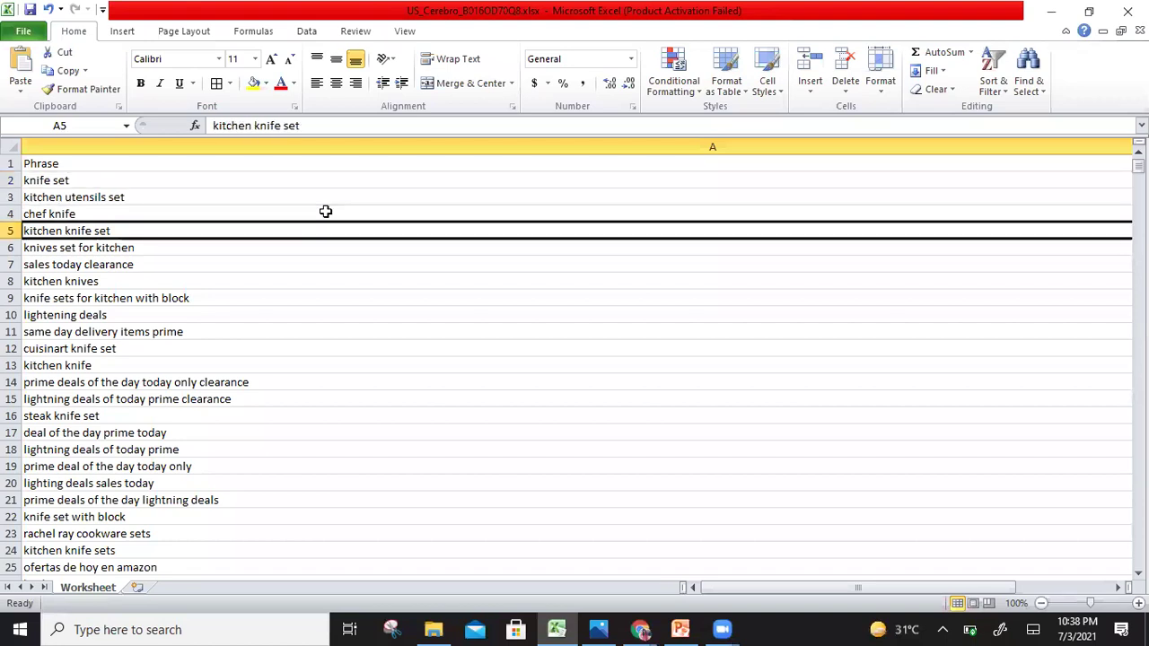
key("Up")
key("Up")
key("Up")
key("Up")
key("Up")
key("Up")
key("Up")
key("Up")
key("Up")
key("Up")
key("Up")
key("Up")
key("Up")
key("Up")
key("Up")
key("Up")
key("Up")
key("Up")
key("Up")
key("Up")
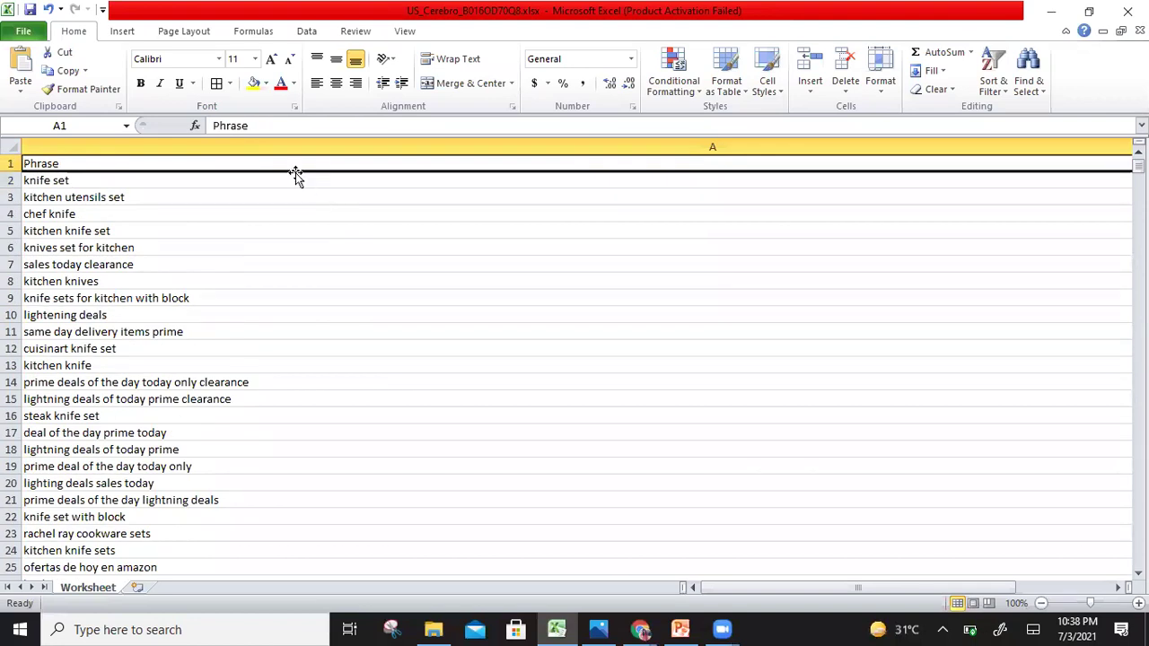
- Remove duplicates with the selection expanded from the Phrase column, excluding Search Volume, Search Volume Trend (30 days), Competing Products and CPR from the comparison
left_click(166, 143)
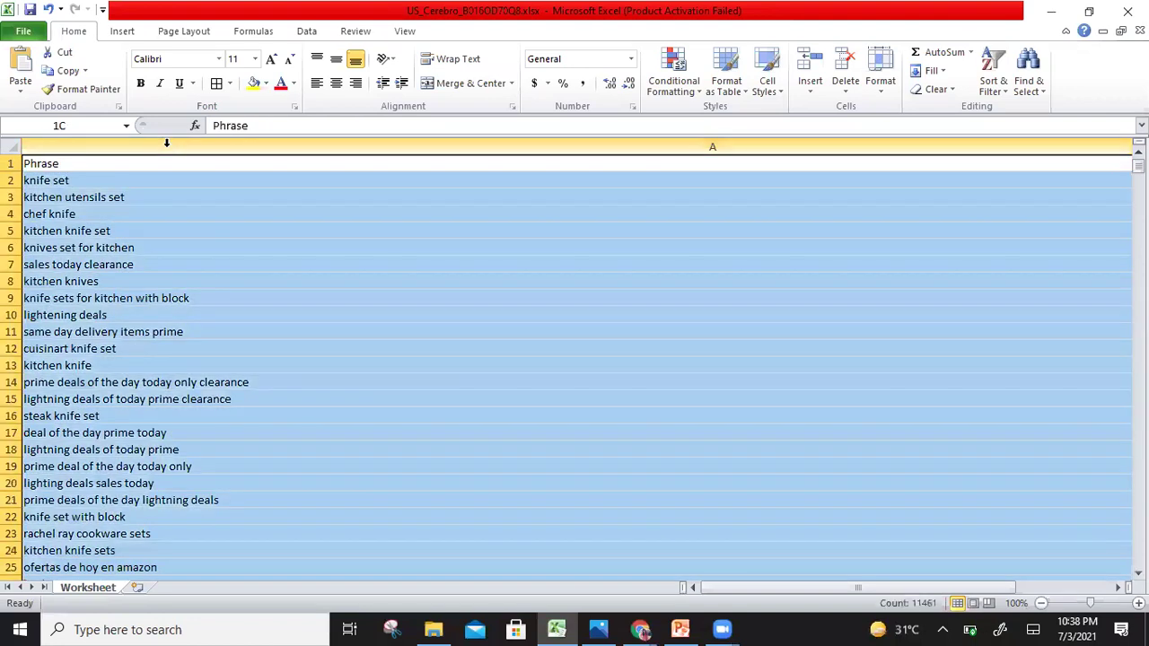
left_click(312, 33)
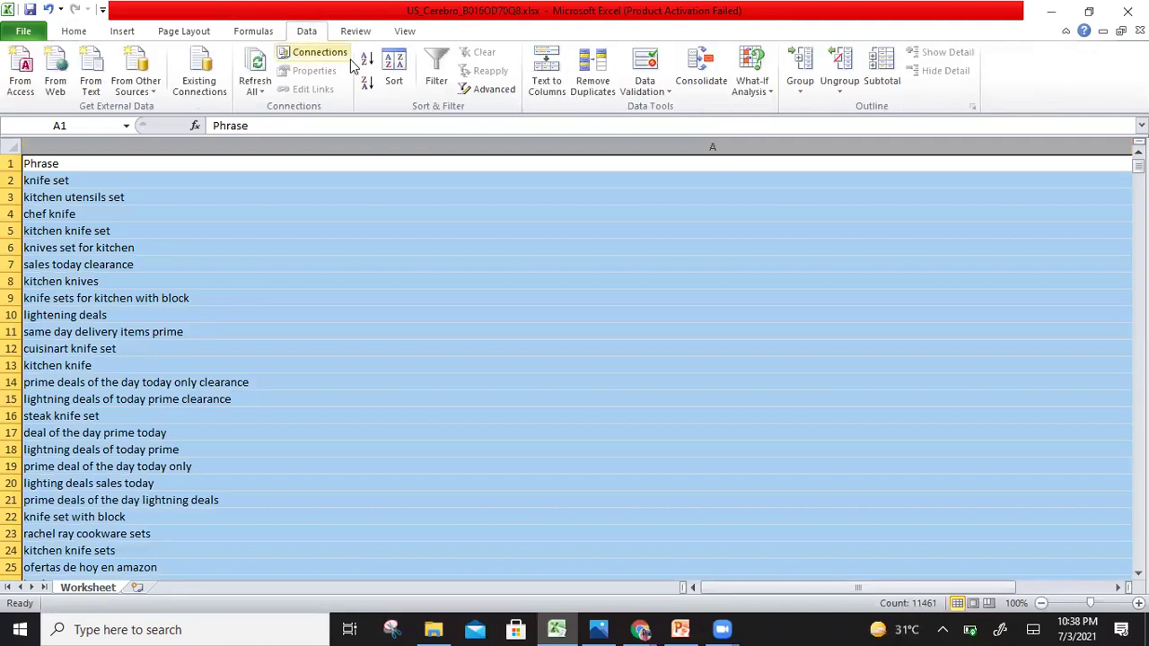
left_click(591, 85)
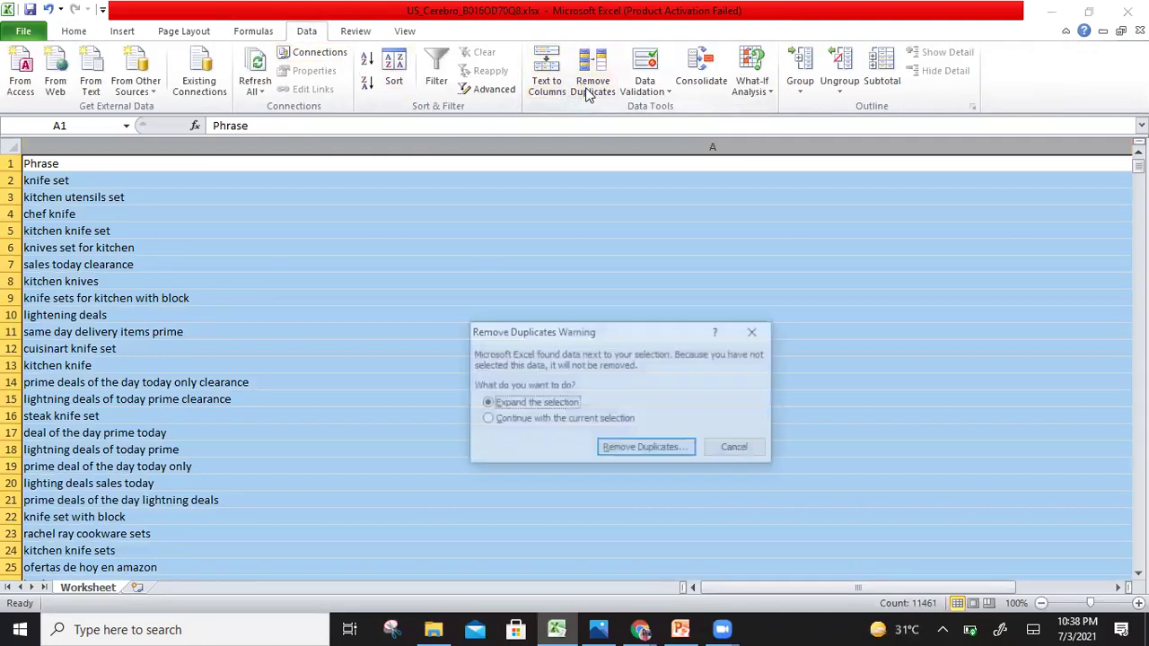
left_click(606, 448)
left_click(451, 429)
left_click(451, 444)
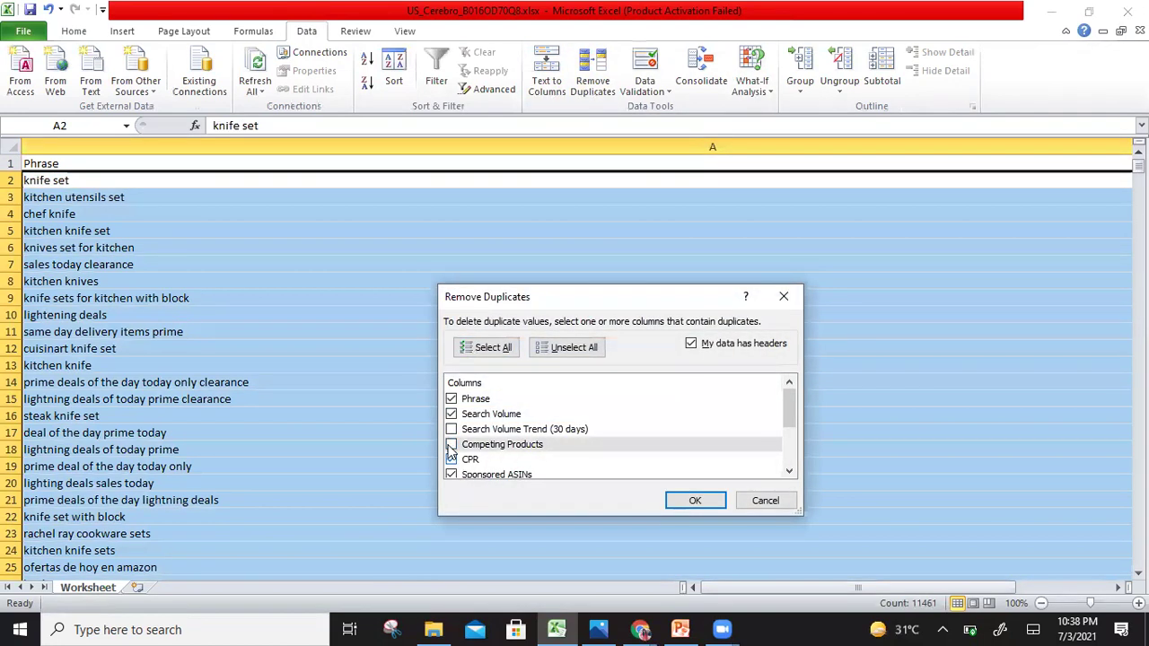
left_click(451, 455)
key("Down")
key("space")
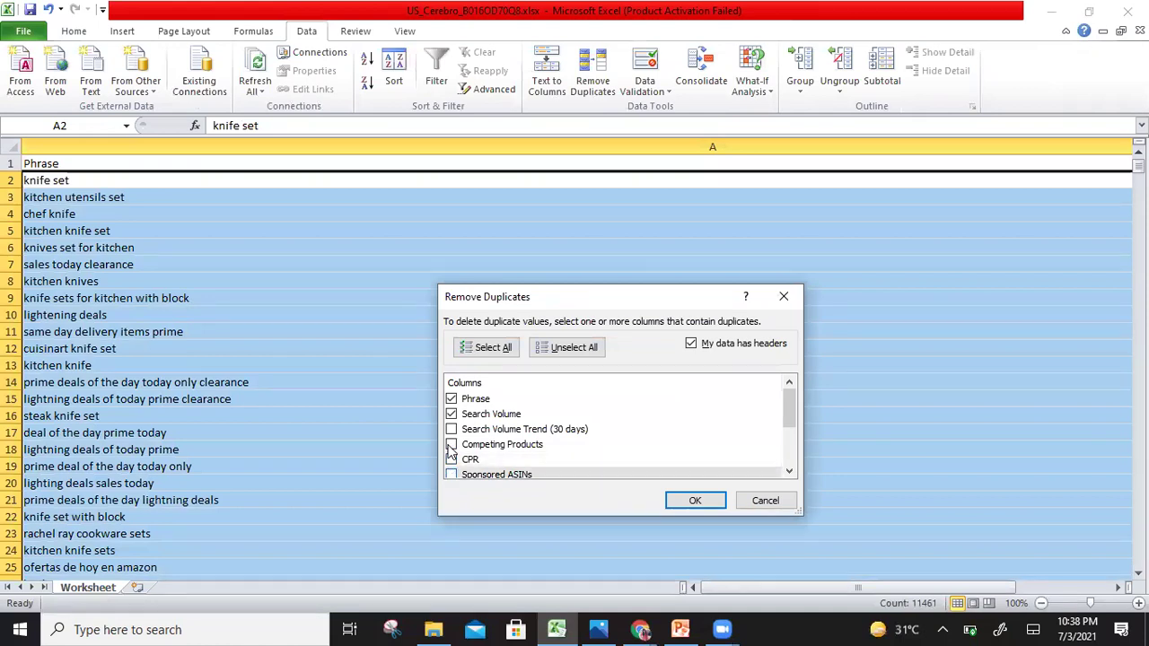
left_click(454, 415)
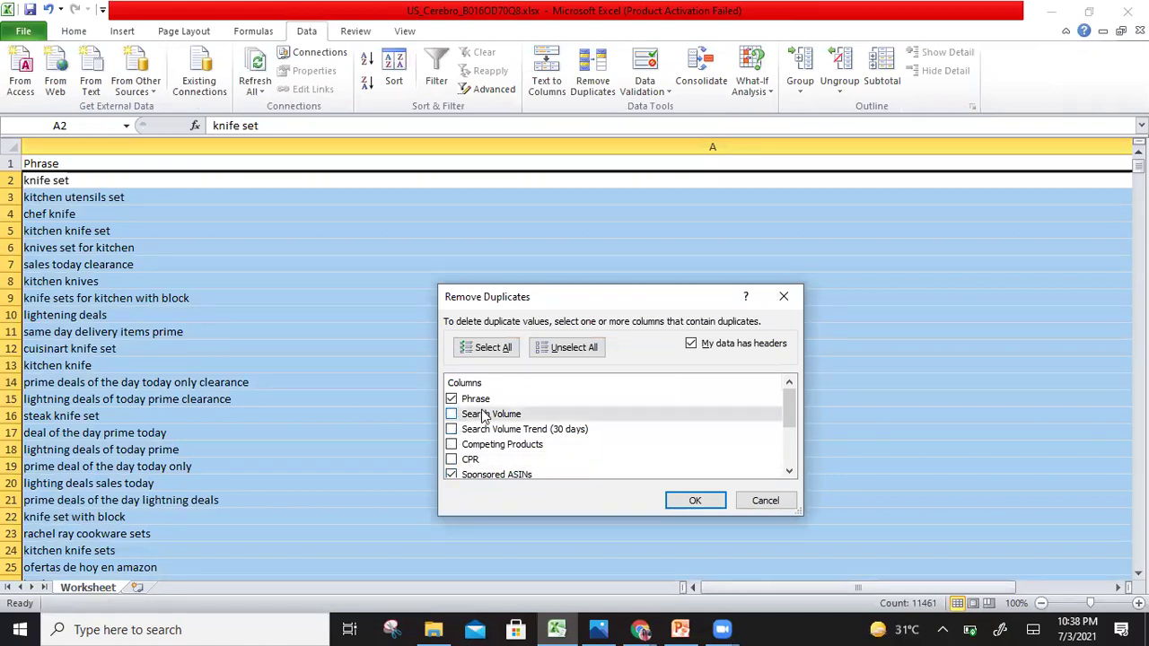
key("Return")
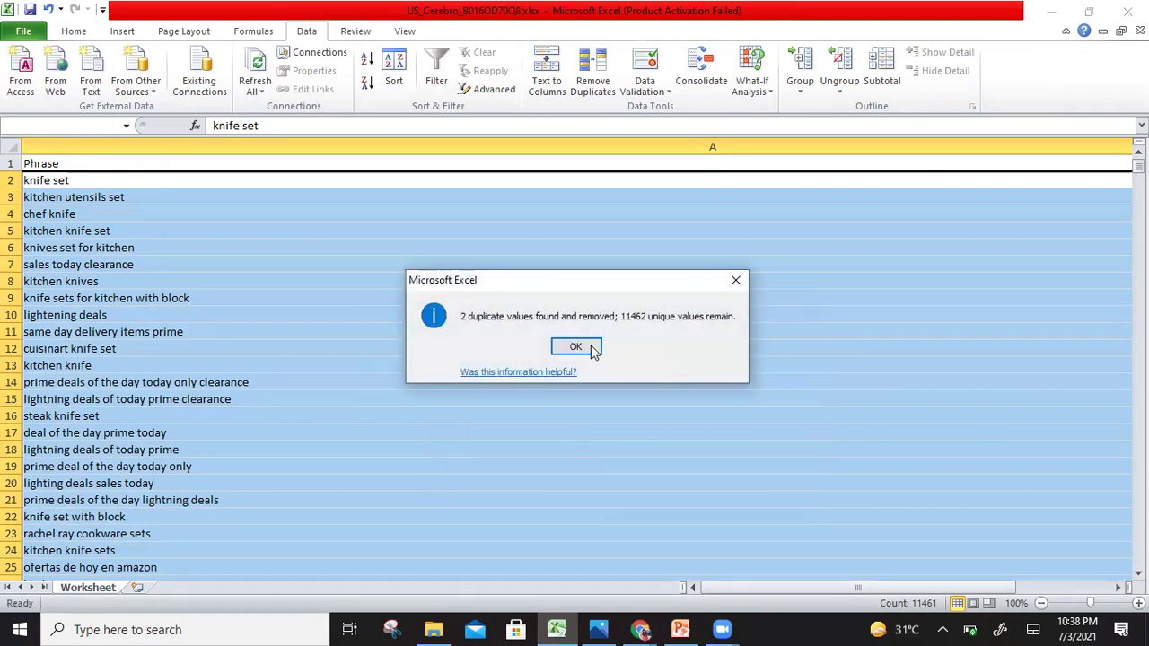
left_click(586, 347)
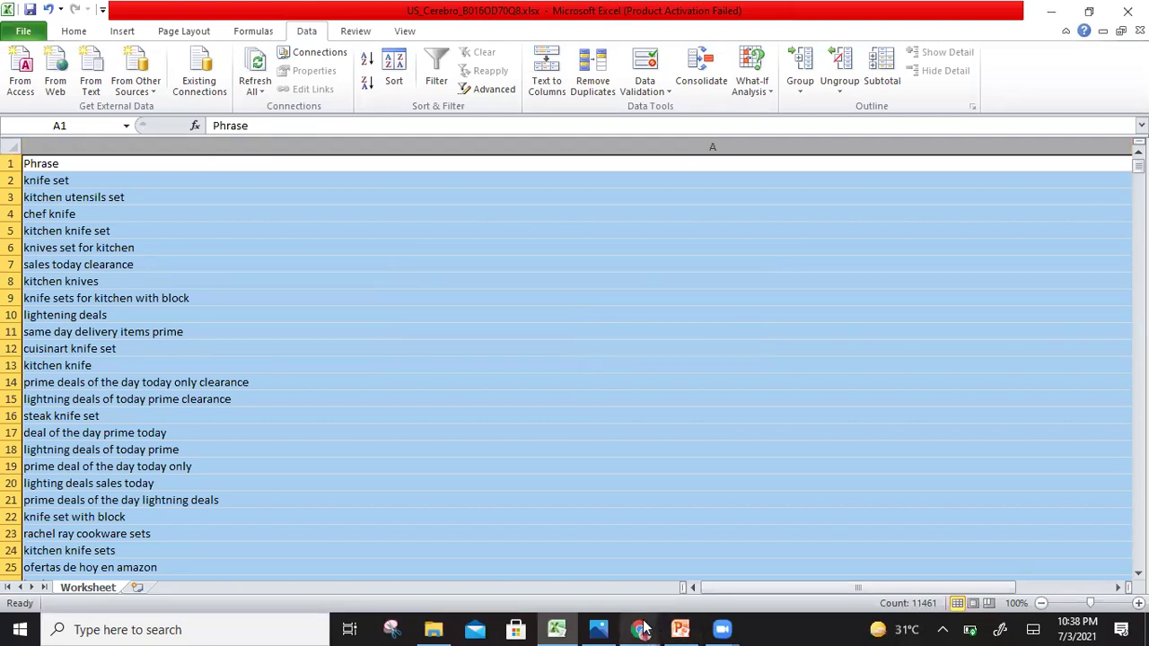
- Check the Xray results for "knife" in Chrome and the SEO Optimized Product Listing slide in PowerPoint
mouse_move(643, 630)
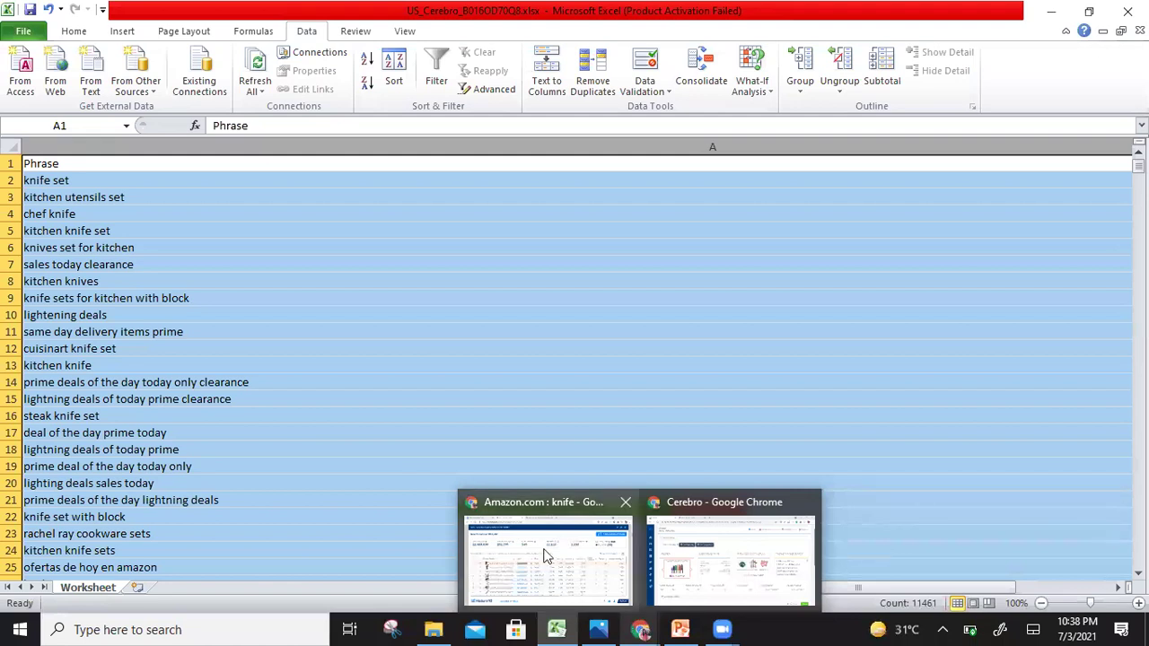
left_click(588, 599)
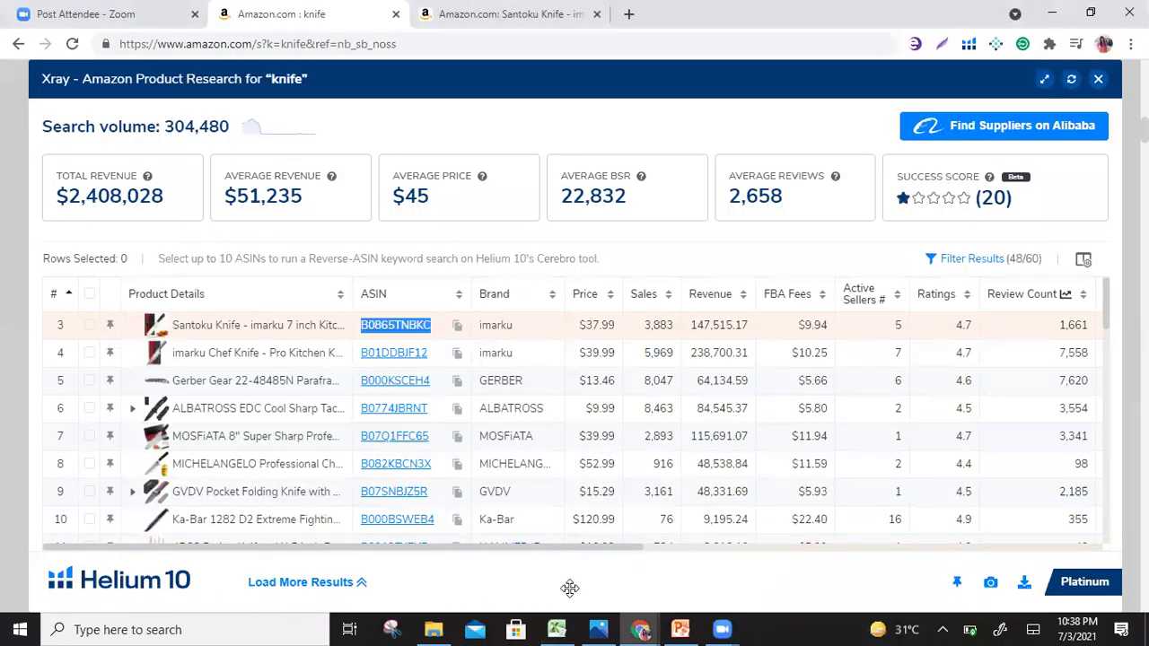
left_click(677, 629)
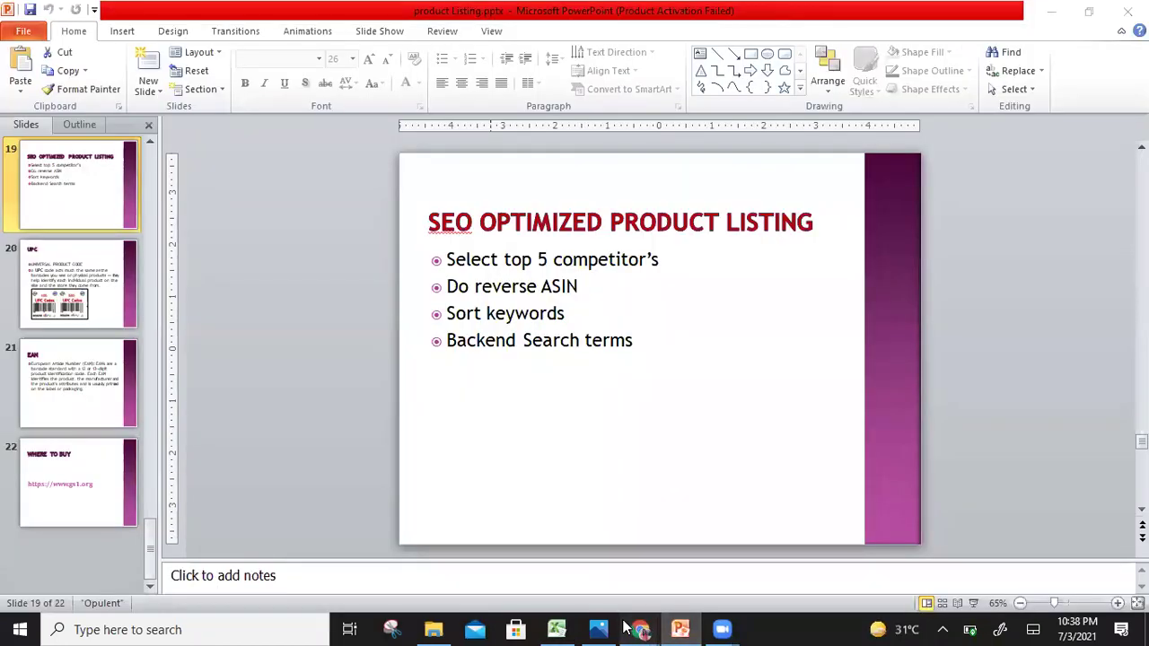
- Switch to Chrome and examine the imarku Santoku Knife listing, including its title, bullet points and related product sections
mouse_move(638, 627)
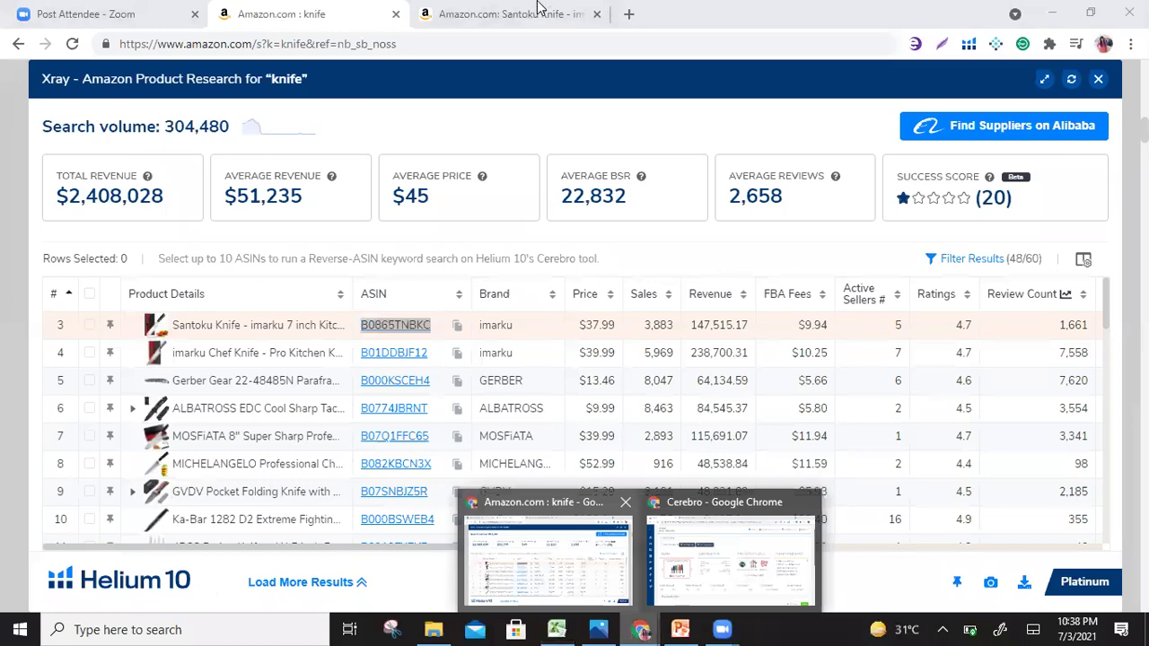
left_click(584, 580)
left_click(547, 25)
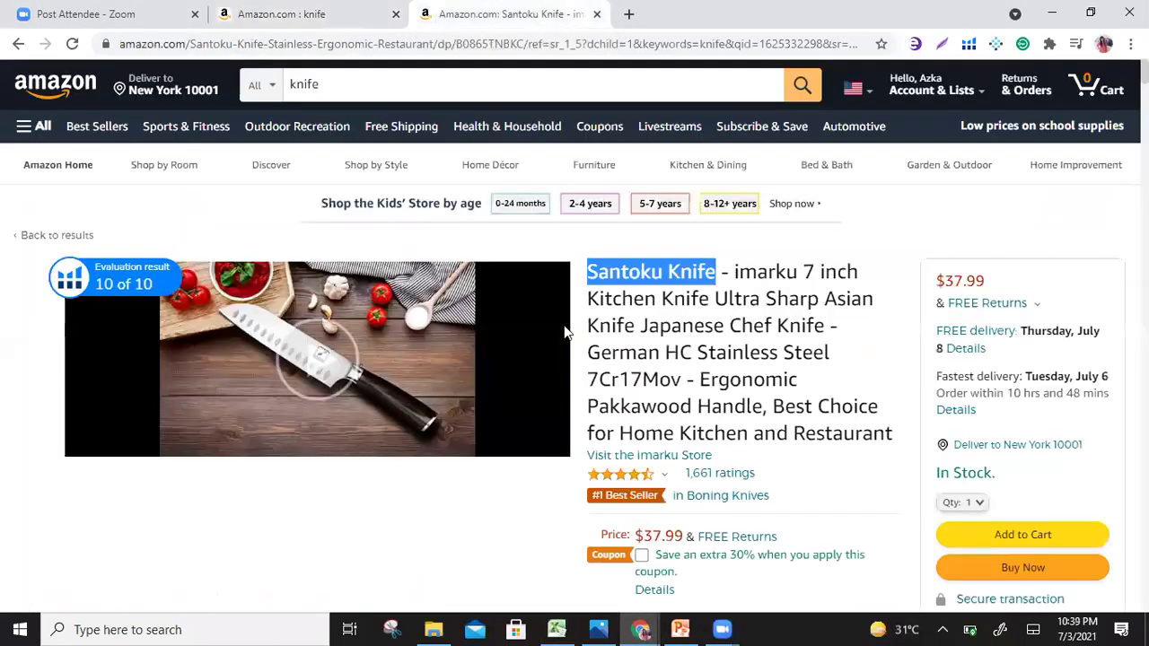
scroll(565, 332, "down", 1)
scroll(563, 332, "down", 3)
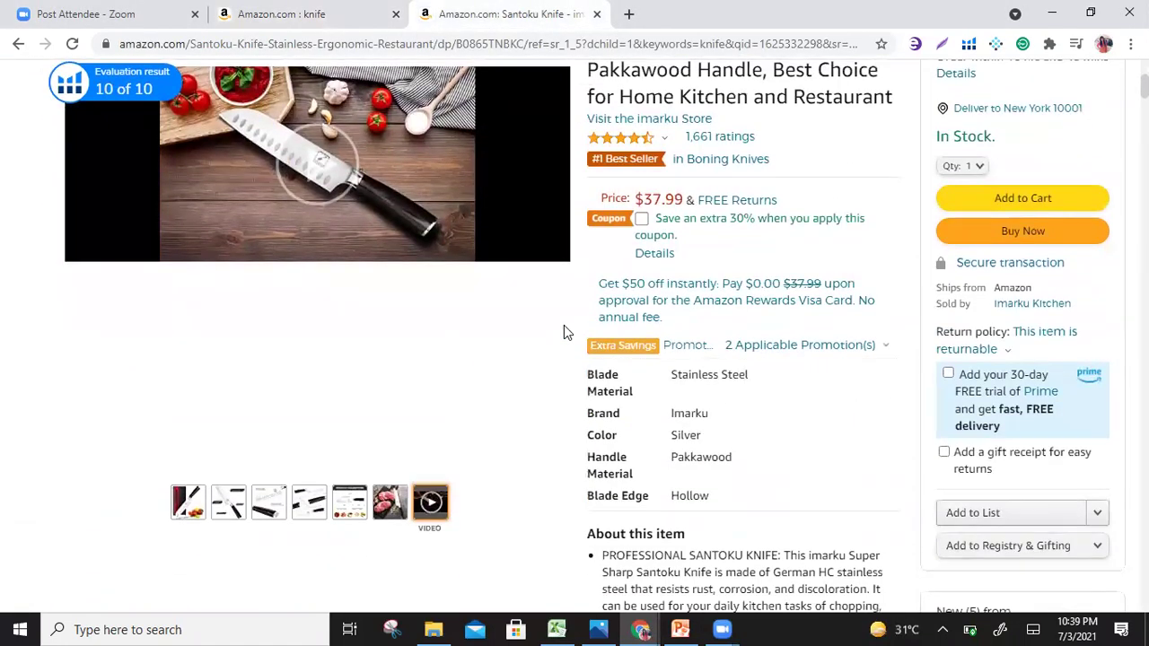
scroll(564, 332, "down", 3)
scroll(563, 330, "down", 5)
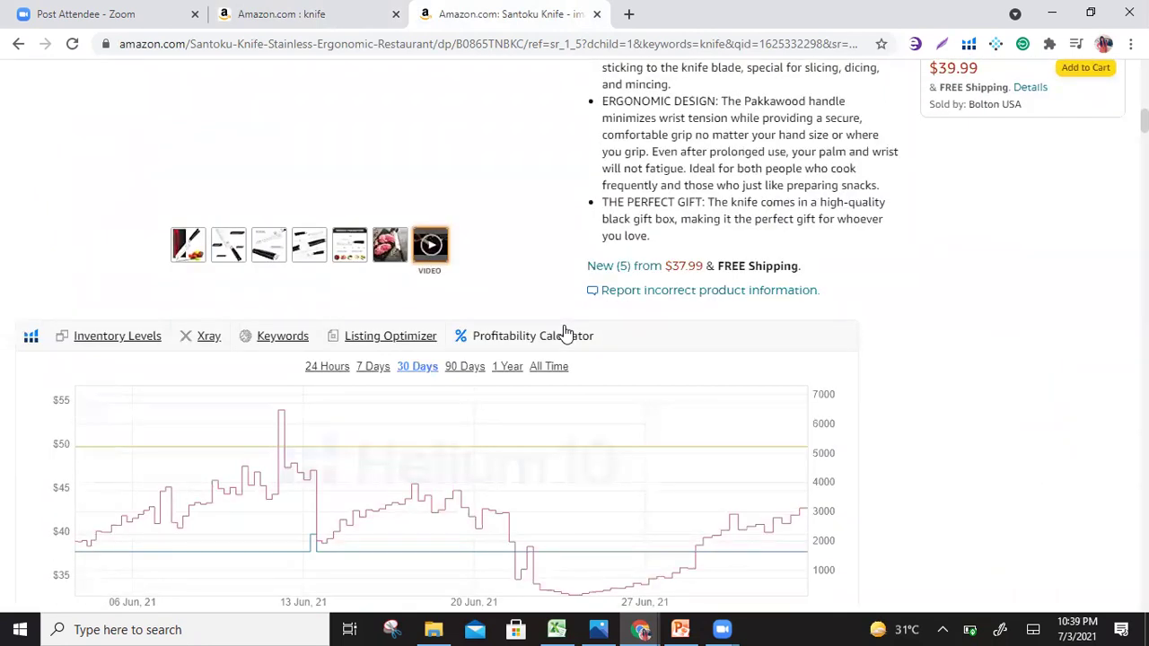
scroll(566, 332, "down", 4)
scroll(564, 332, "down", 8)
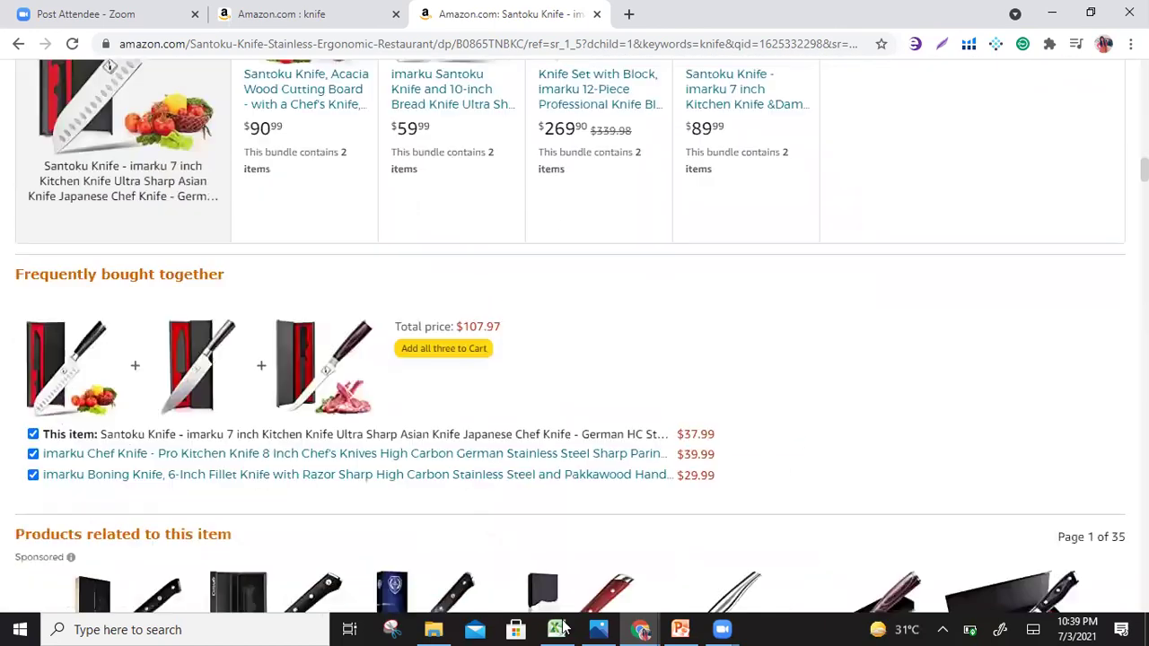
scroll(742, 384, "up", 1)
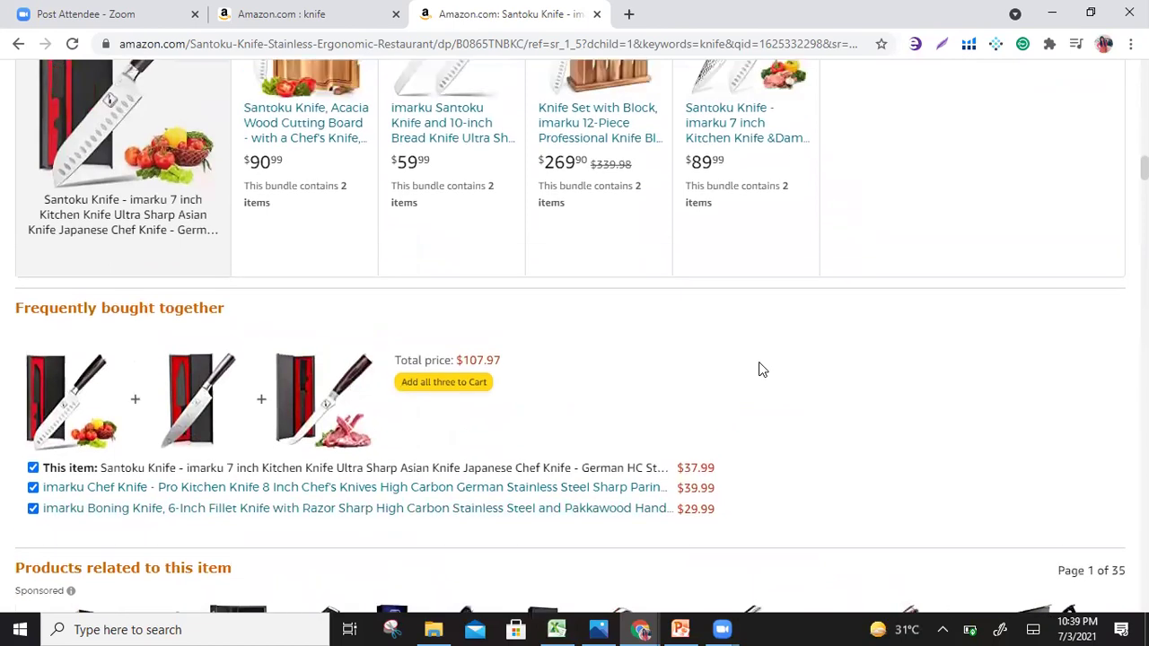
scroll(758, 369, "up", 8)
scroll(760, 369, "up", 2)
scroll(792, 316, "up", 4)
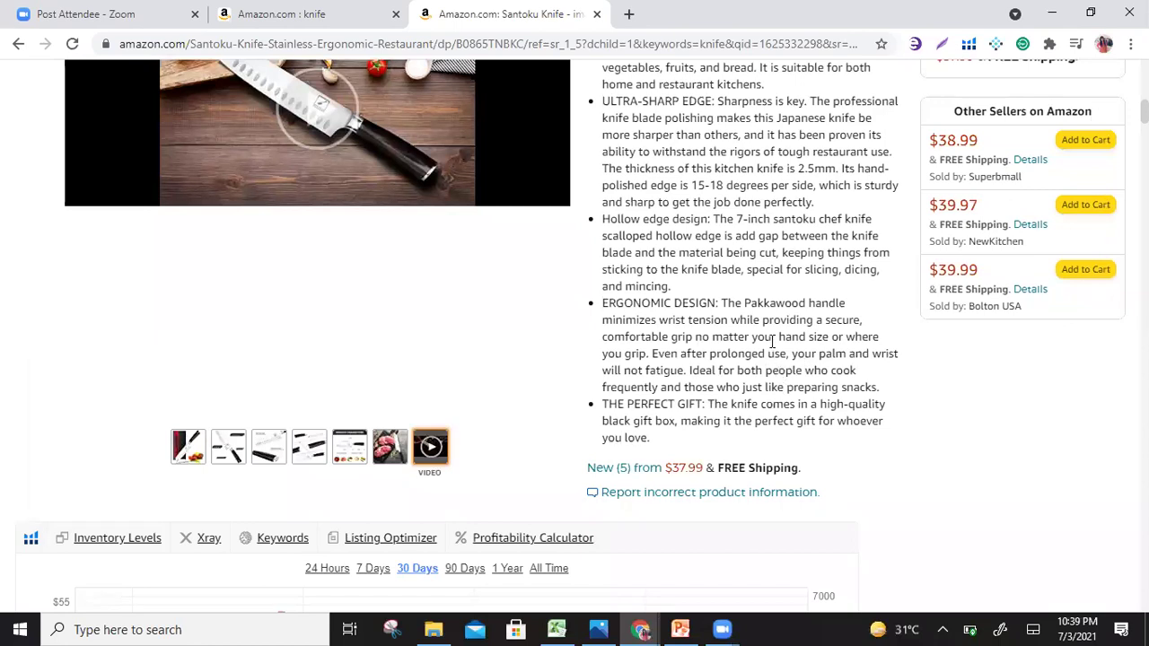
scroll(772, 341, "up", 6)
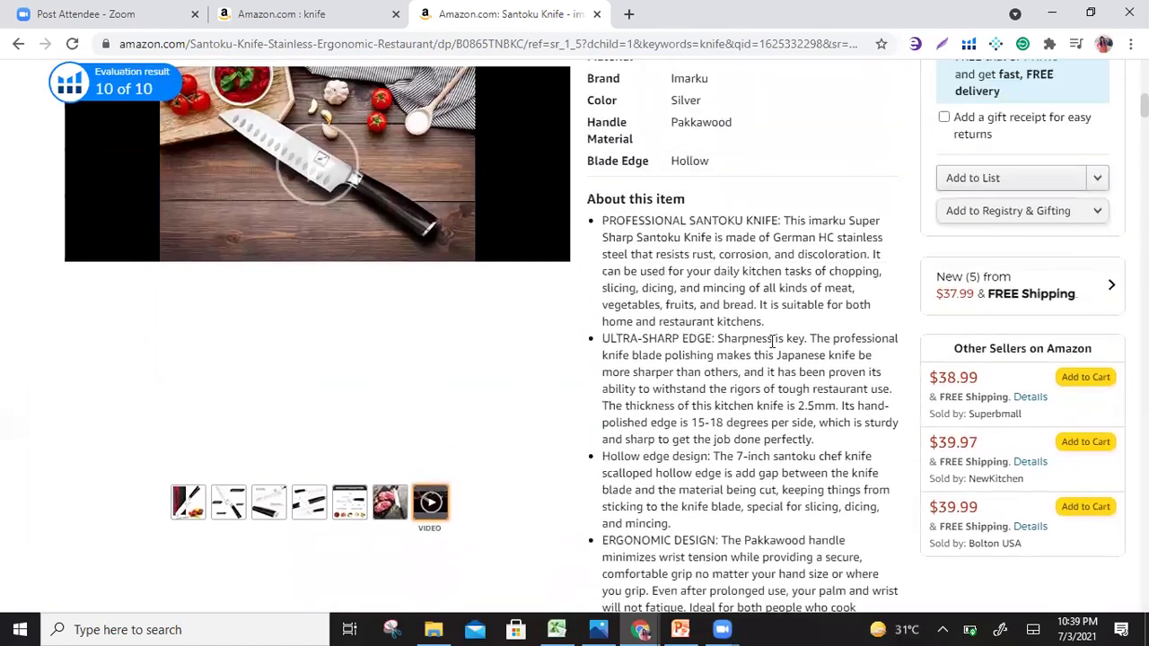
scroll(771, 346, "up", 3)
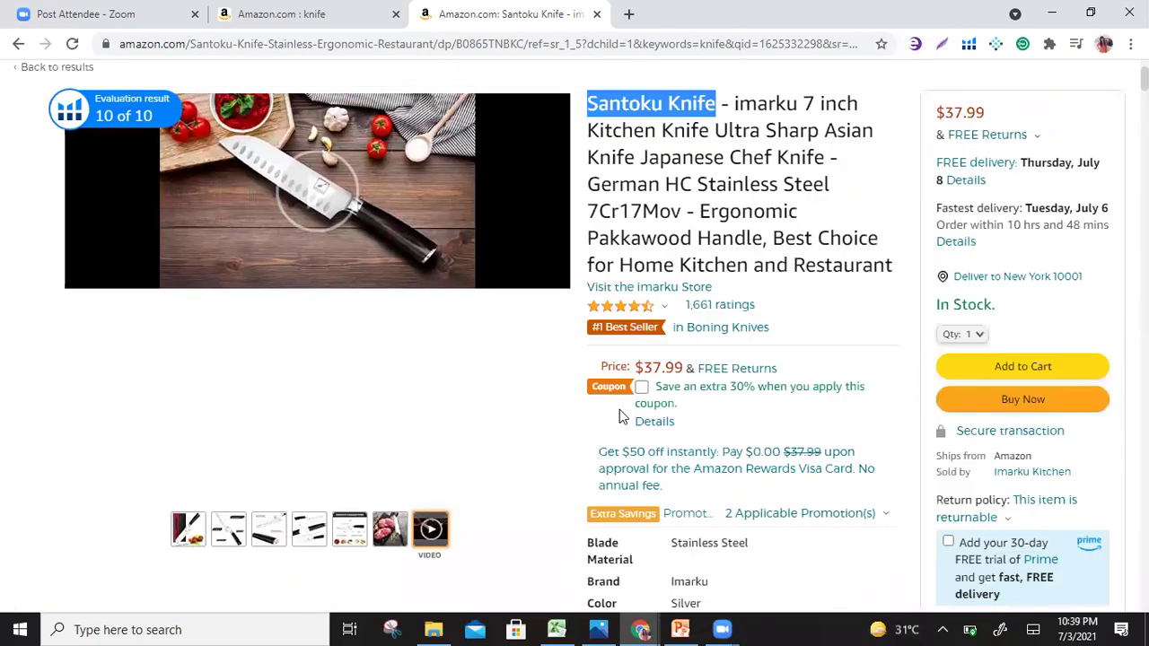
- Close the Photos window and place the text cursor on the empty line below "Backend Search terms" on slide 19 in PowerPoint
mouse_move(592, 627)
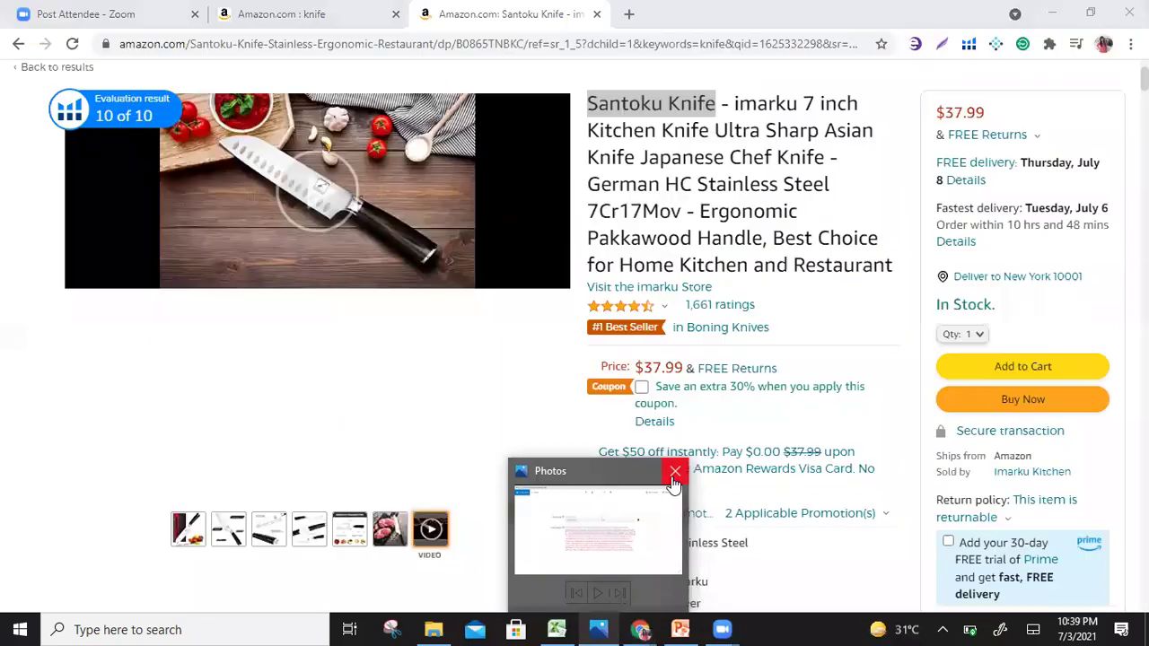
left_click(675, 473)
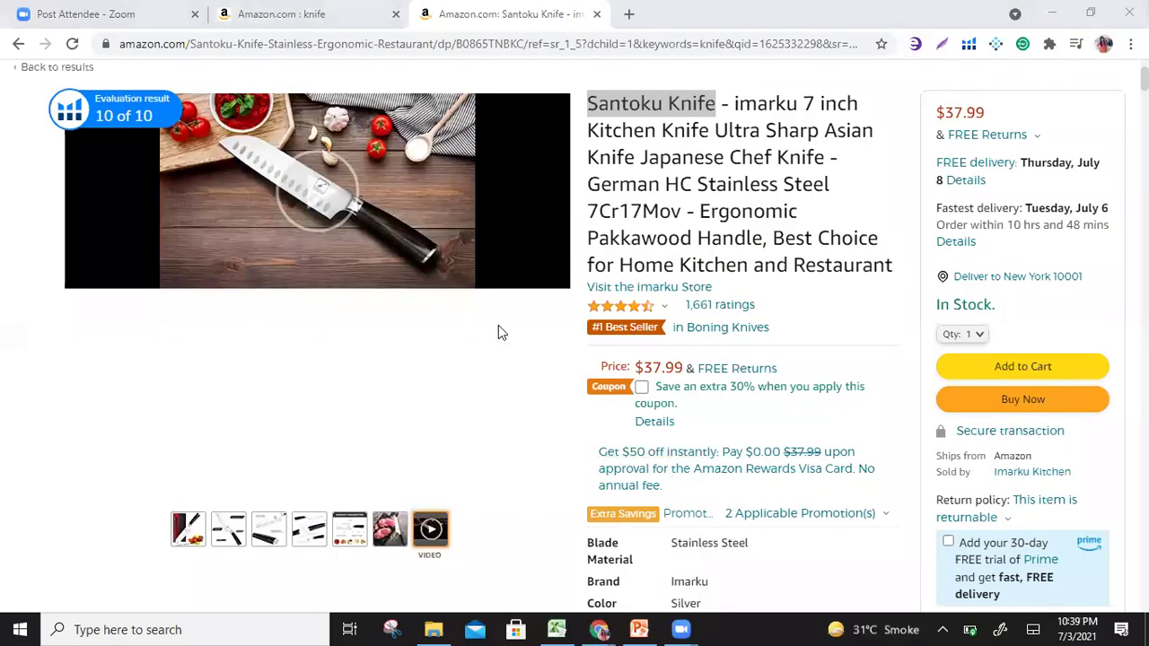
left_click(640, 629)
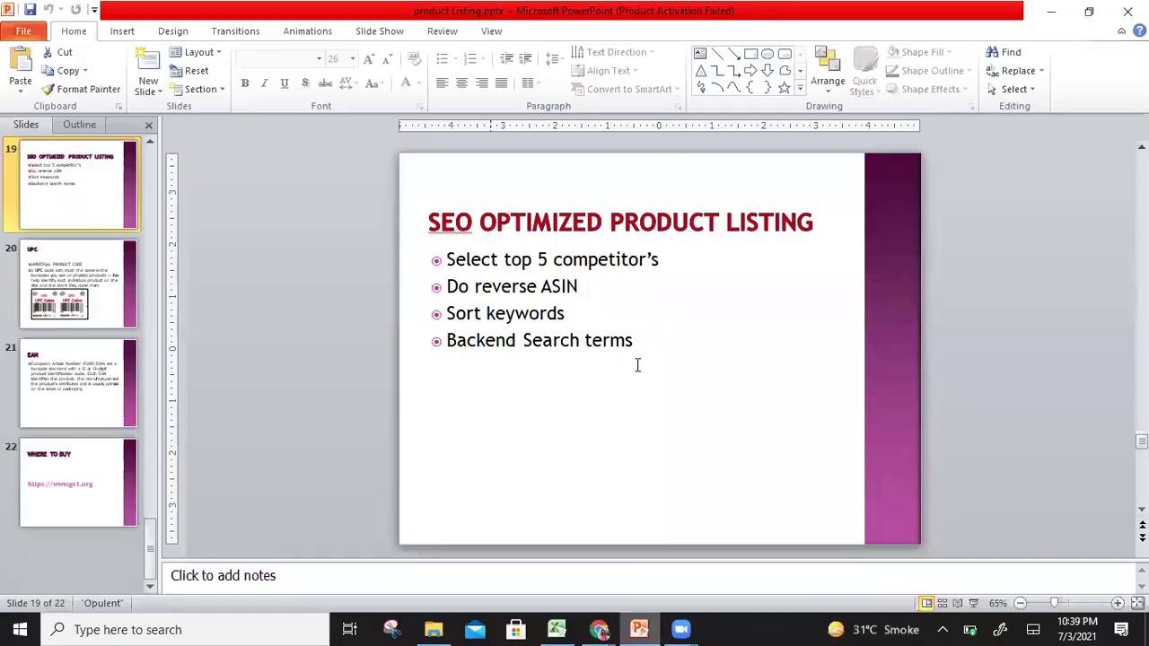
left_click(636, 365)
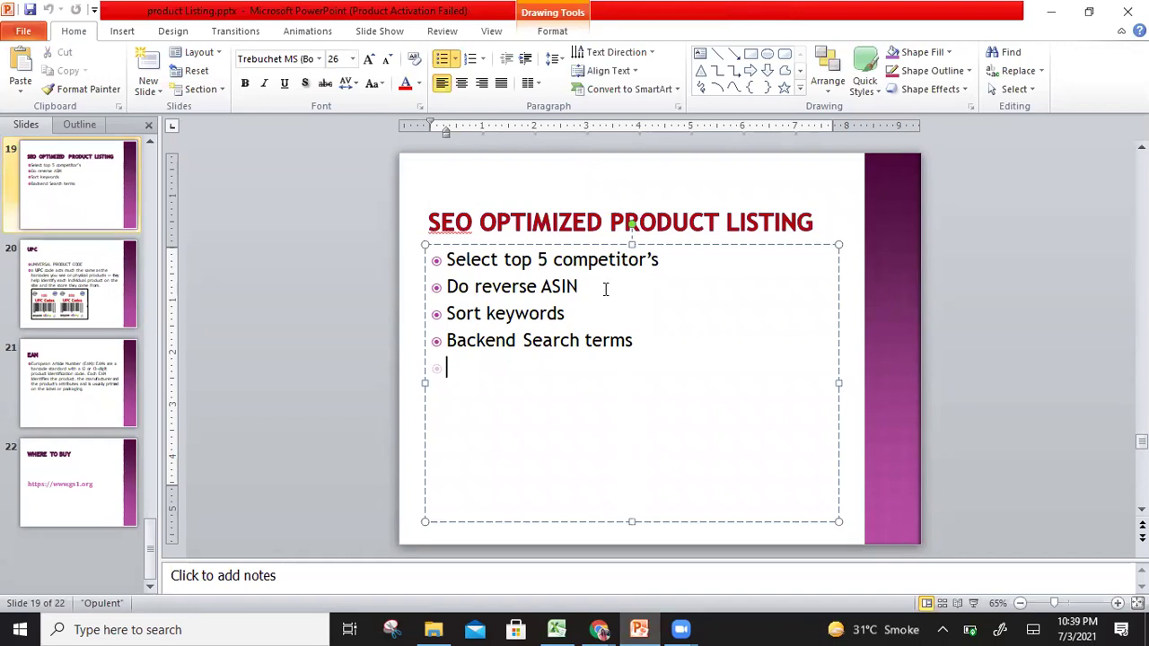
- Add another blank bullet line on slide 19 and open Helium 10's Frankenstein keyword processor in Chrome
key("Return")
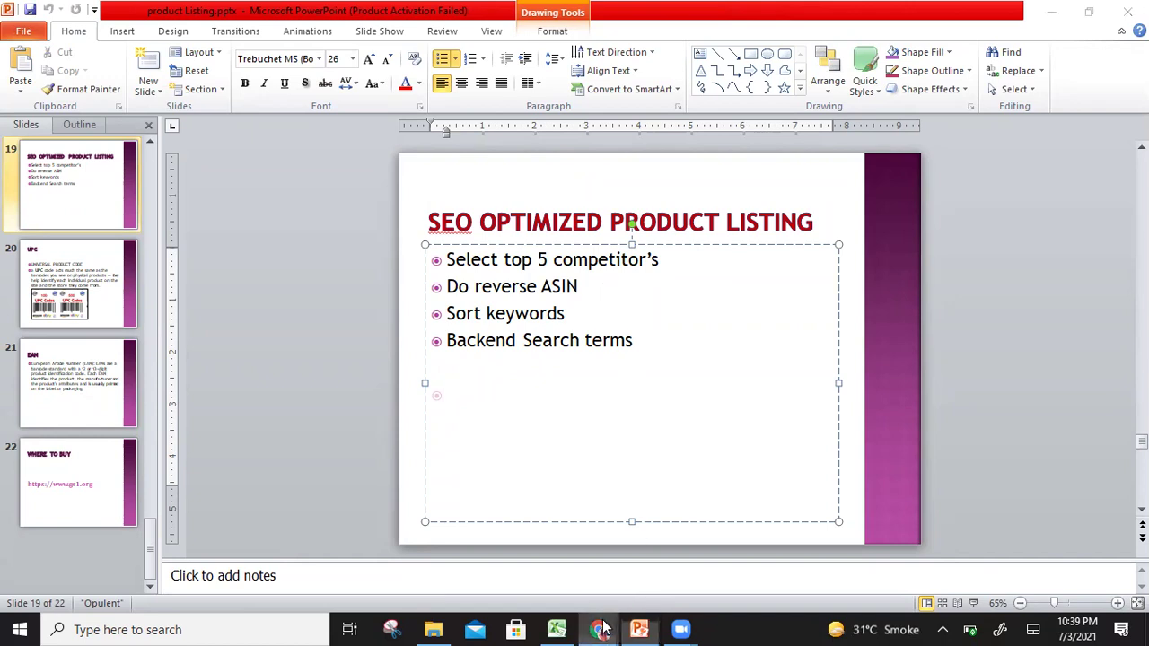
left_click(637, 599)
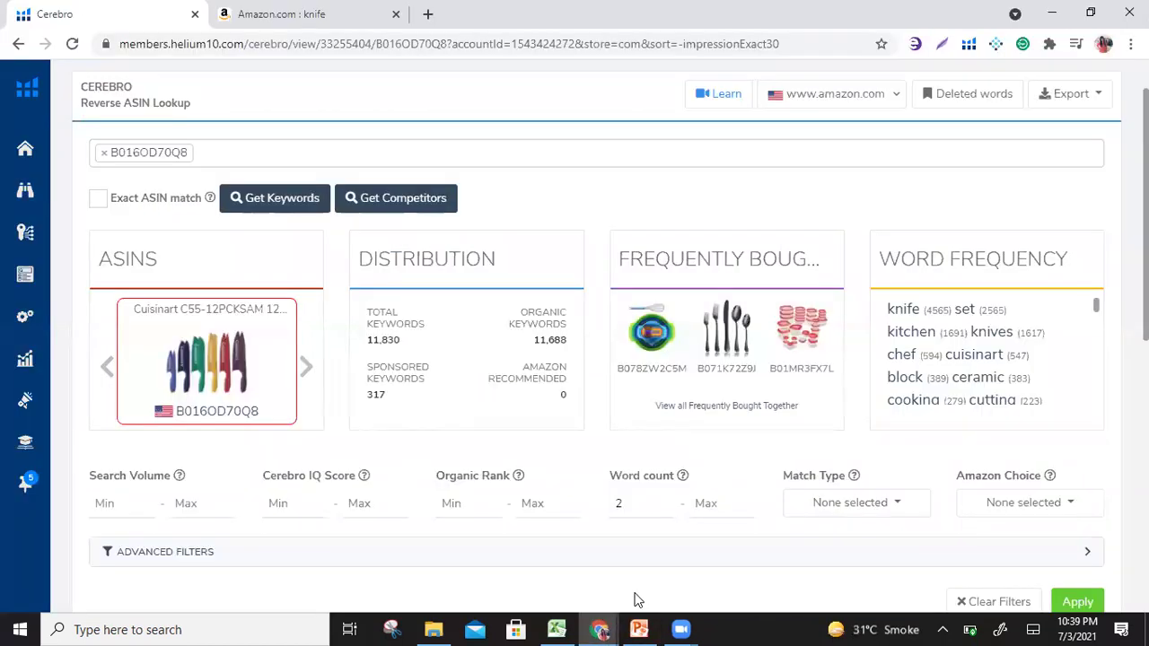
mouse_move(27, 277)
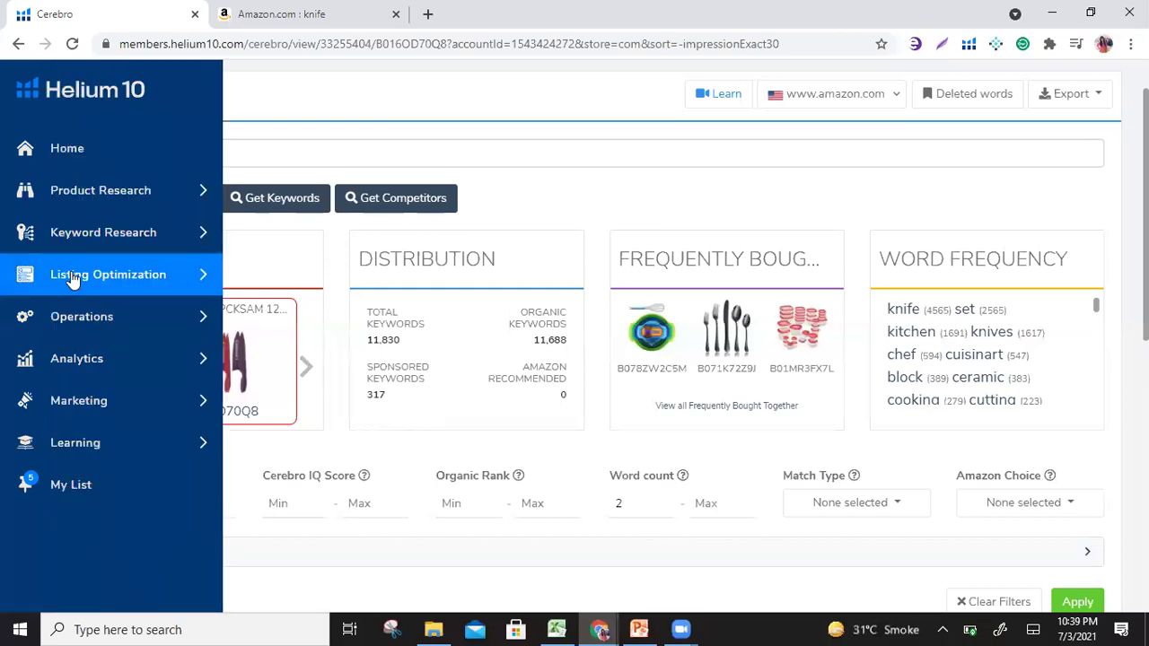
left_click(72, 278)
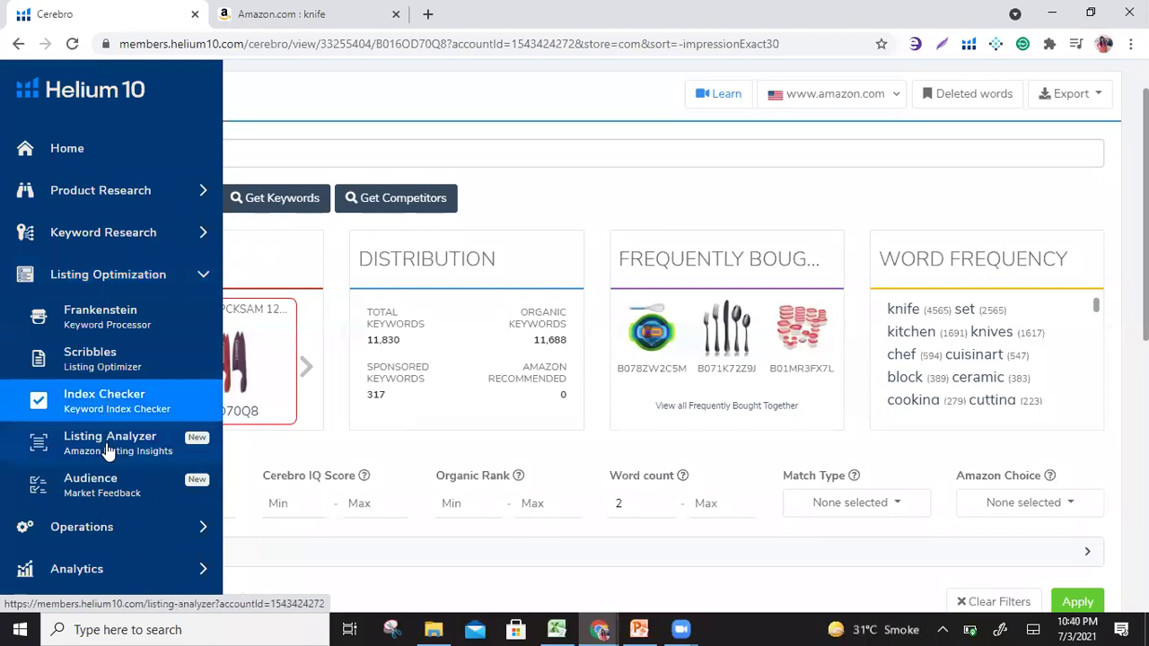
left_click(141, 331)
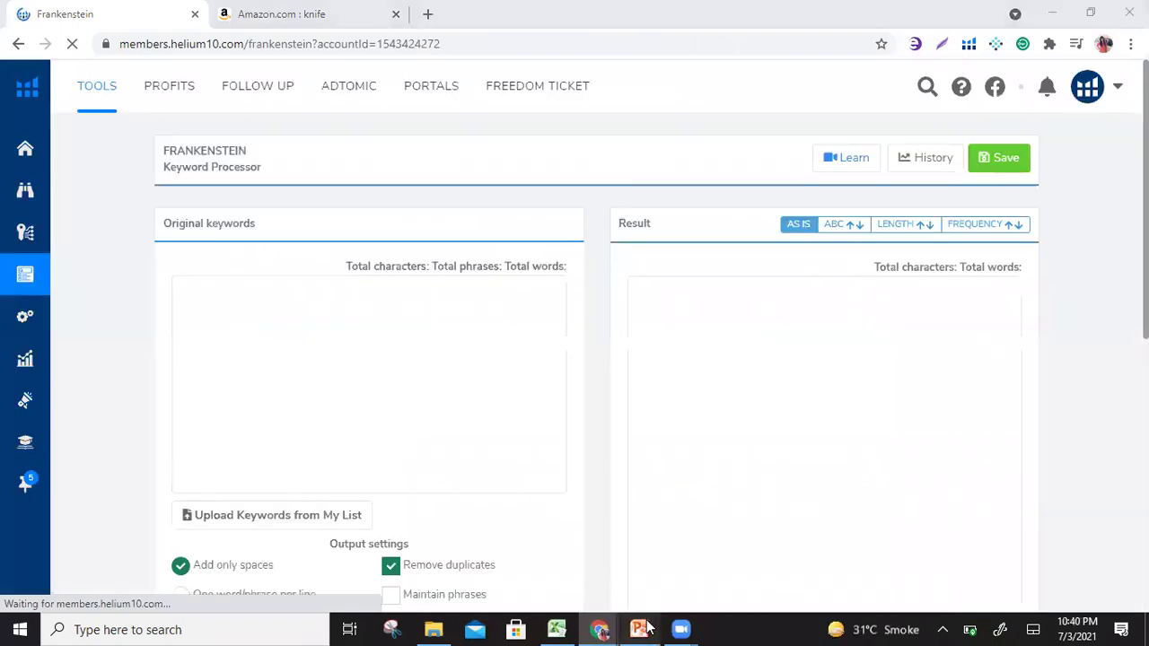
- Switch to the Cerebro export in Excel and copy all phrases in column A from A2 down to the last row
left_click(639, 630)
left_click(556, 629)
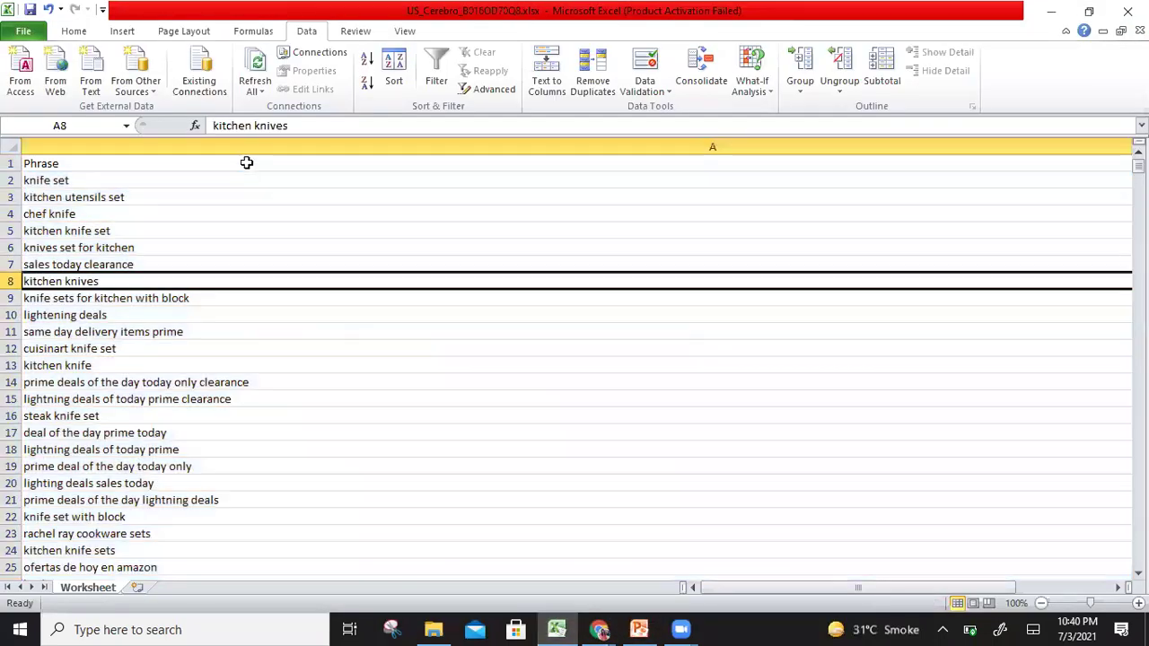
left_click(244, 177)
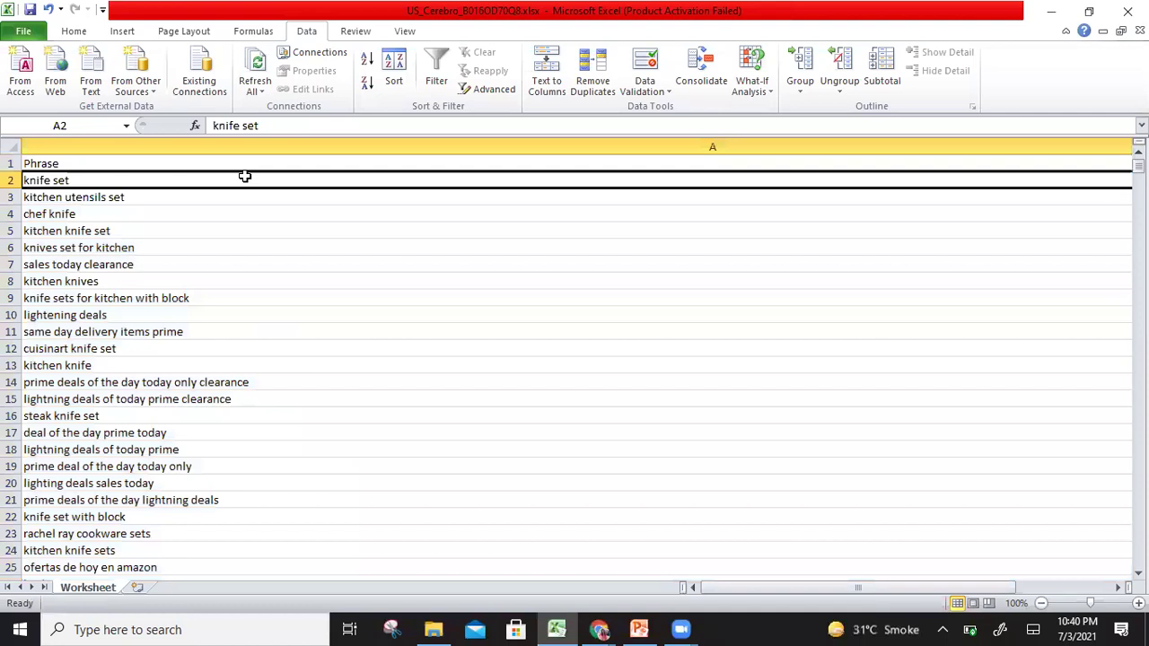
key("ctrl+shift+Down")
key("ctrl+c")
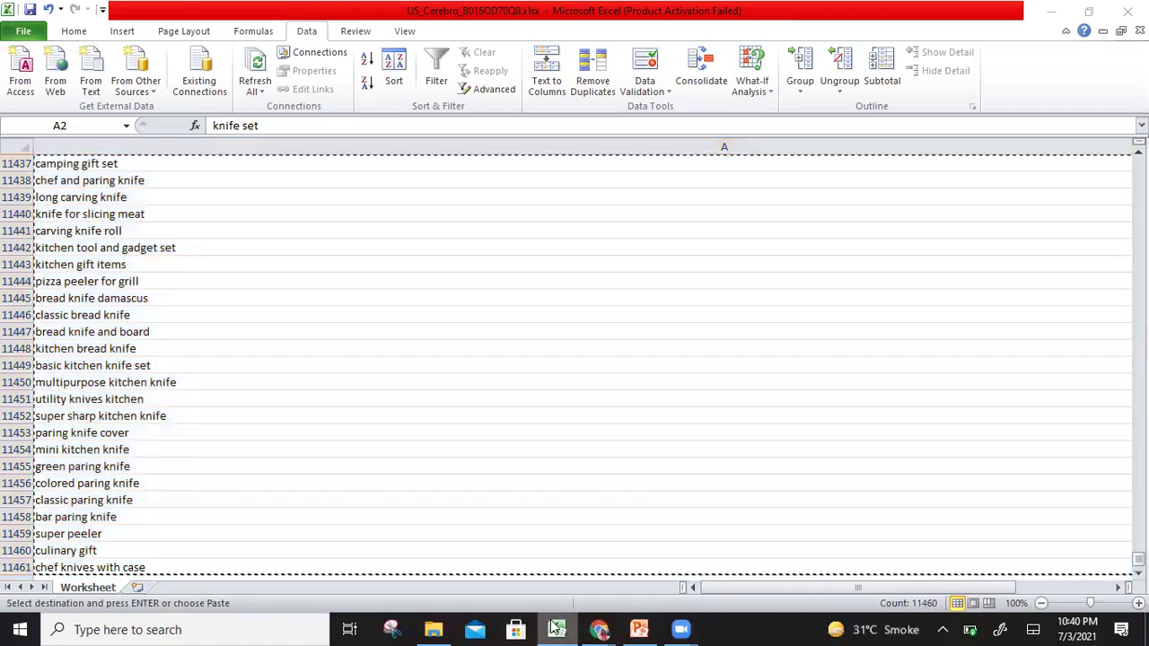
- Switch back to Frankenstein in Chrome and paste the copied phrases as the original keywords
left_click(556, 629)
mouse_move(597, 629)
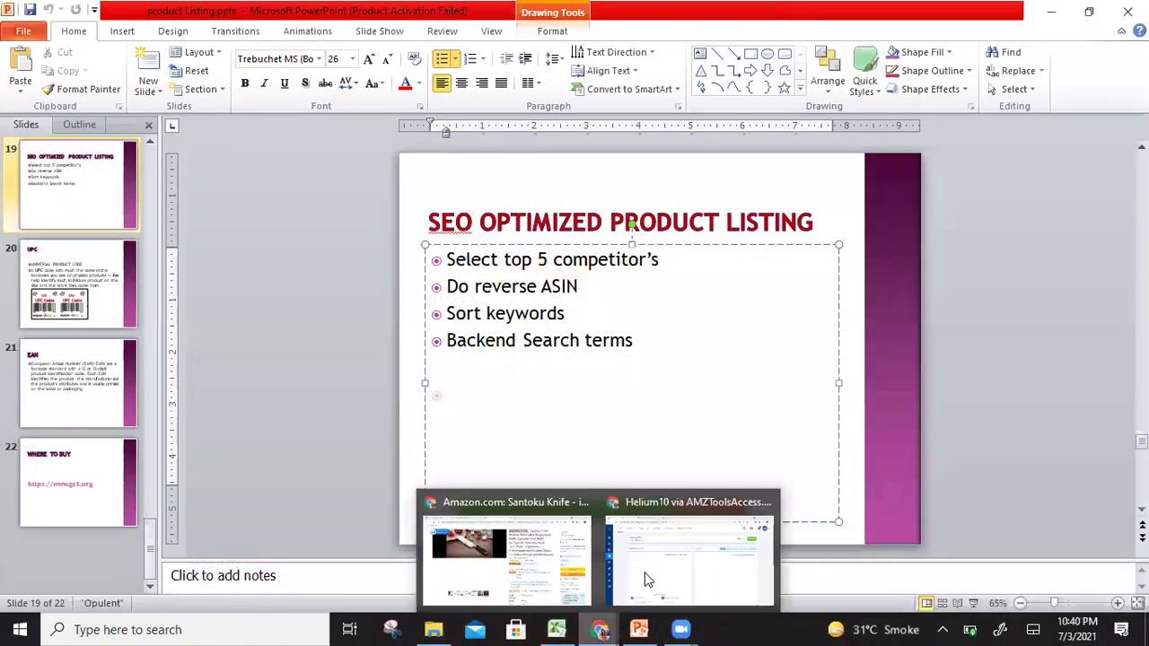
left_click(647, 579)
left_click(416, 300)
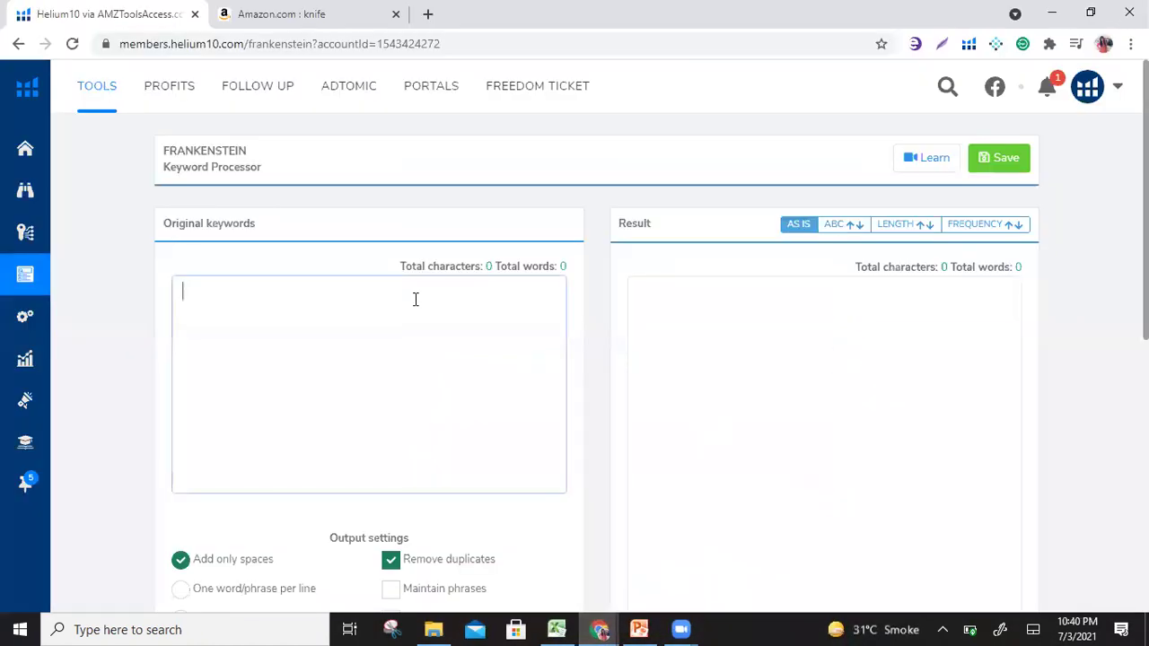
key("ctrl+v")
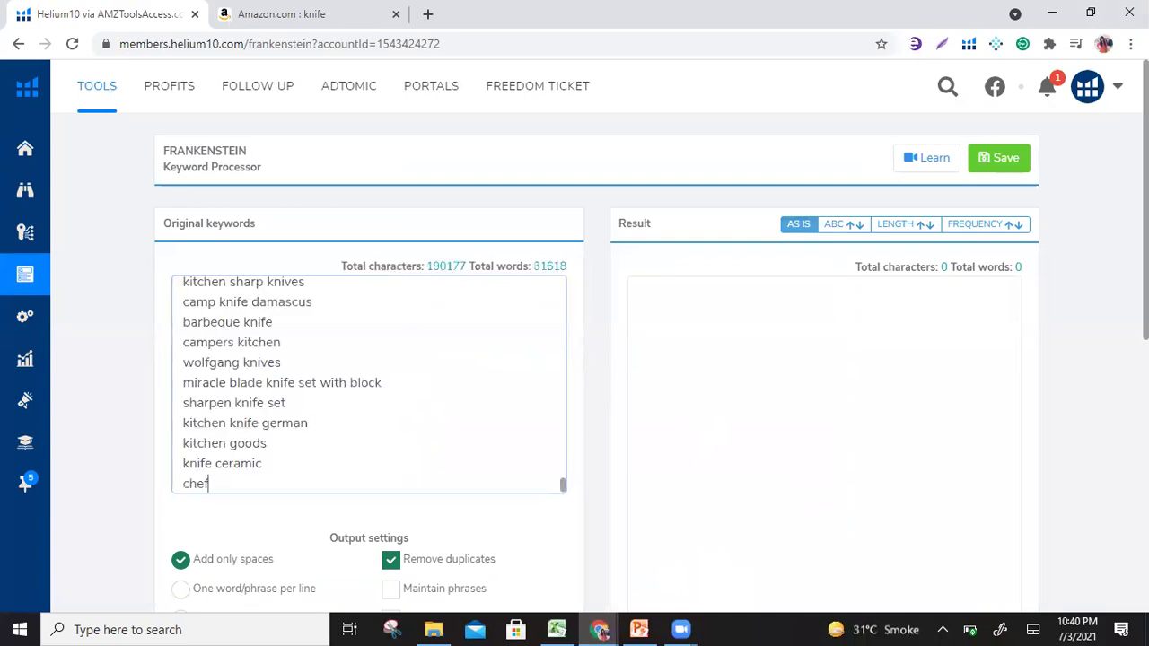
- Process the keywords with the existing output settings, without removing any ASINs, and highlight a block of the resulting words starting at "piece"
scroll(574, 359, "down", 3)
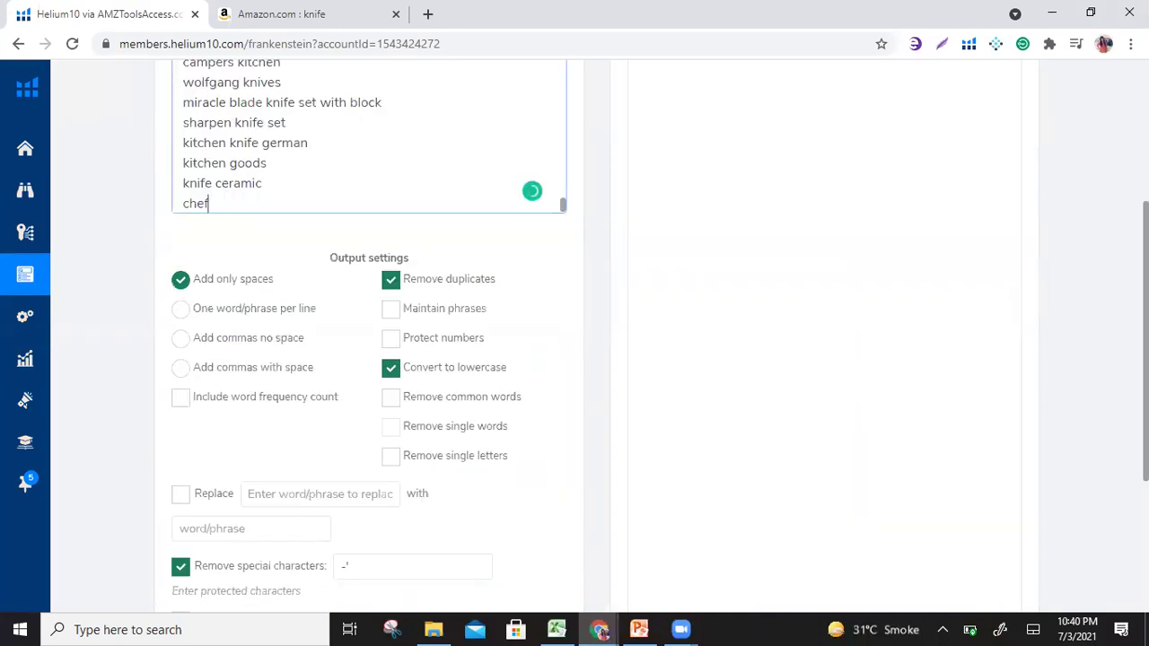
left_click(532, 191)
scroll(532, 191, "down", 3)
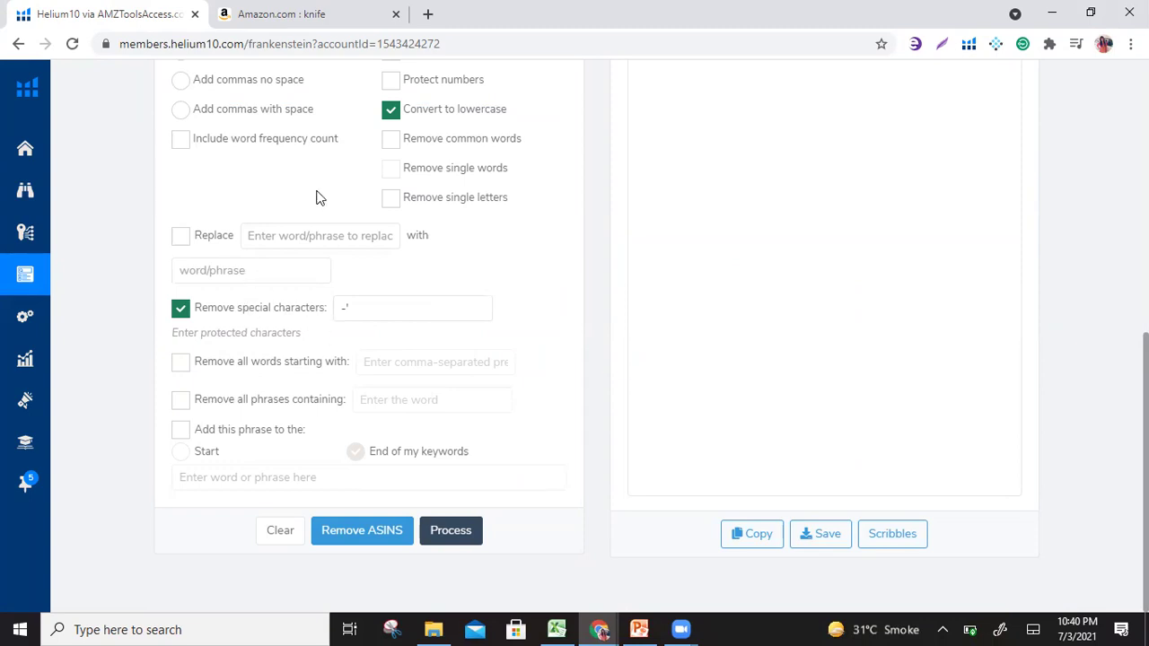
scroll(414, 149, "up", 2)
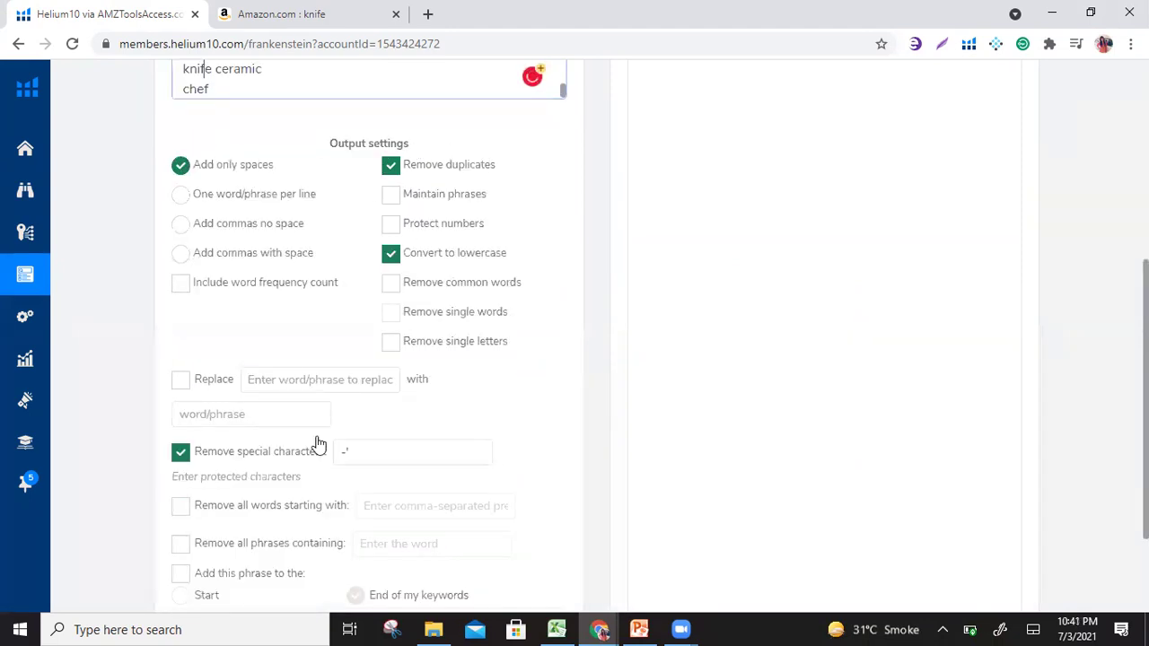
key("Down")
scroll(587, 566, "down", 2)
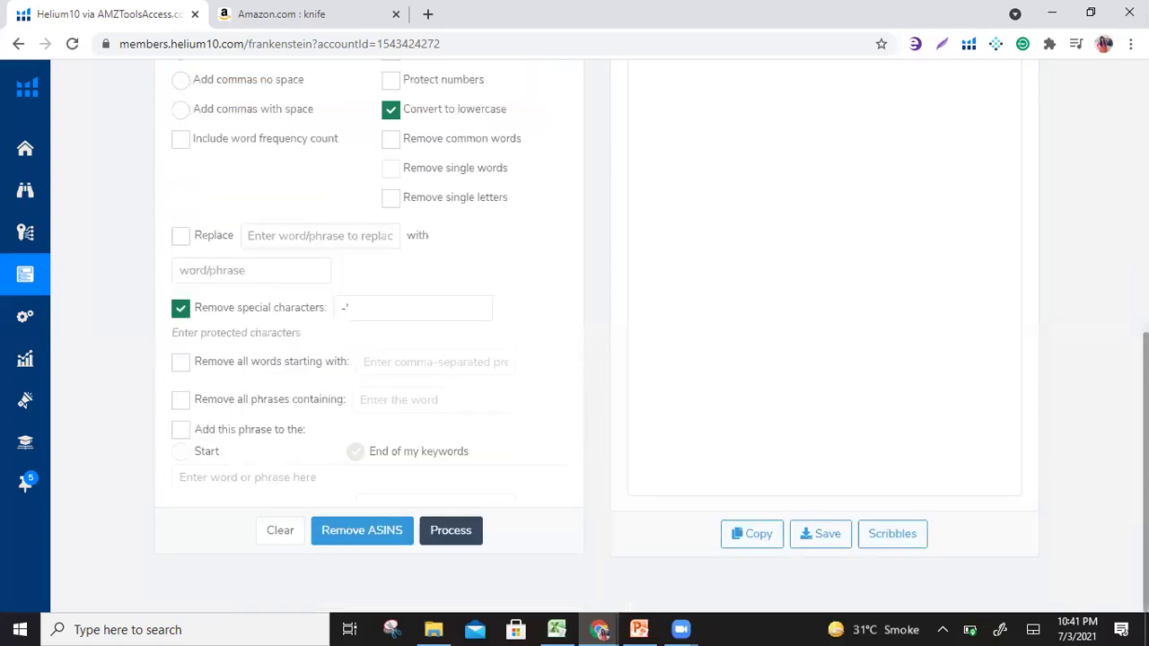
left_click(398, 533)
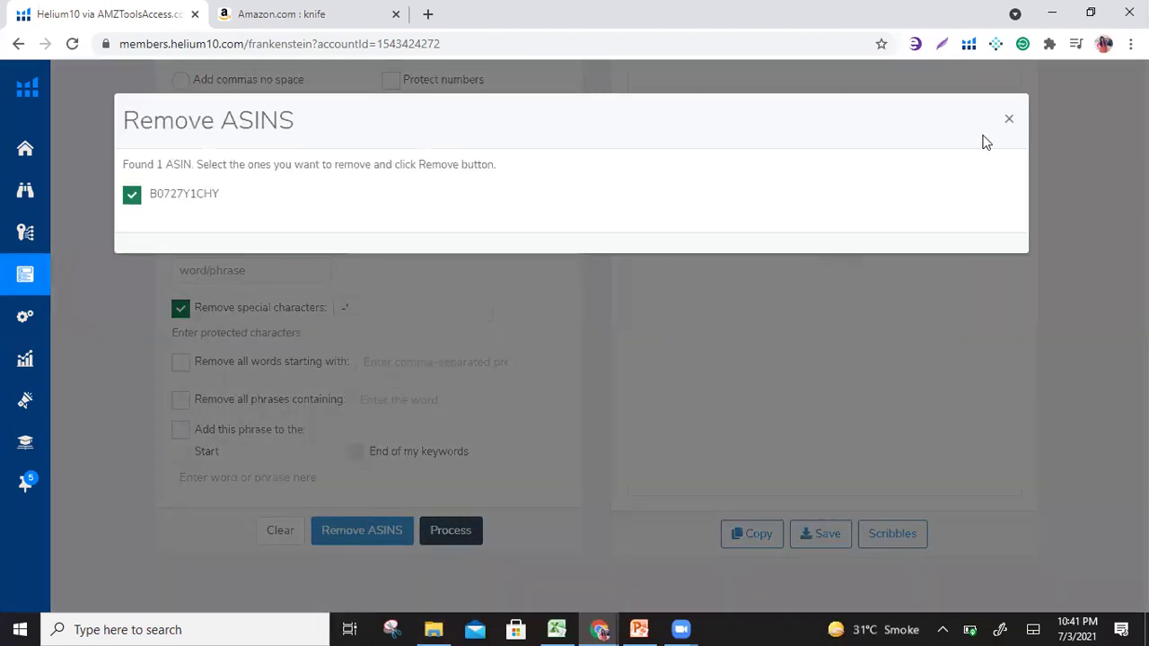
left_click(1009, 118)
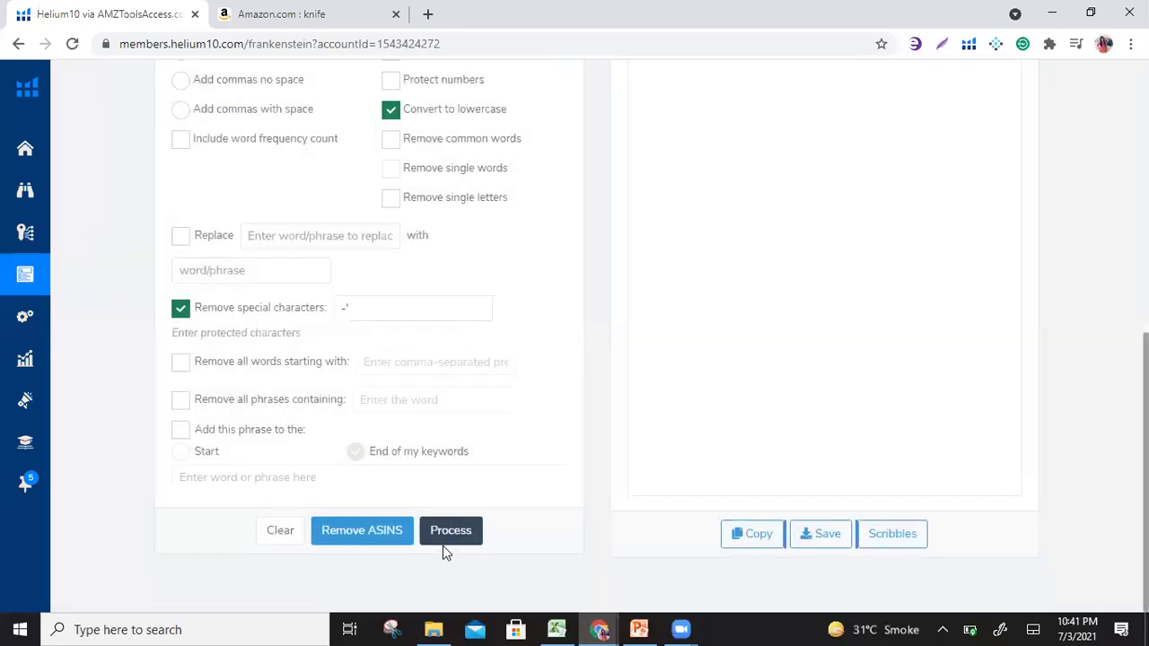
left_click(446, 532)
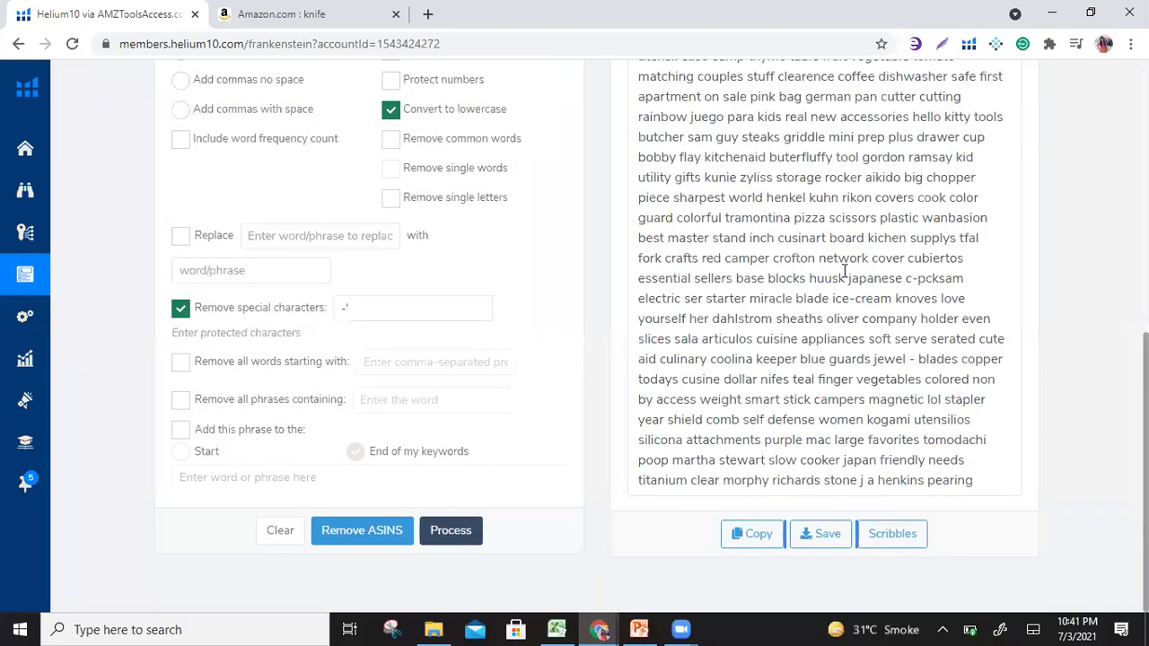
left_click_drag(639, 199, 880, 440)
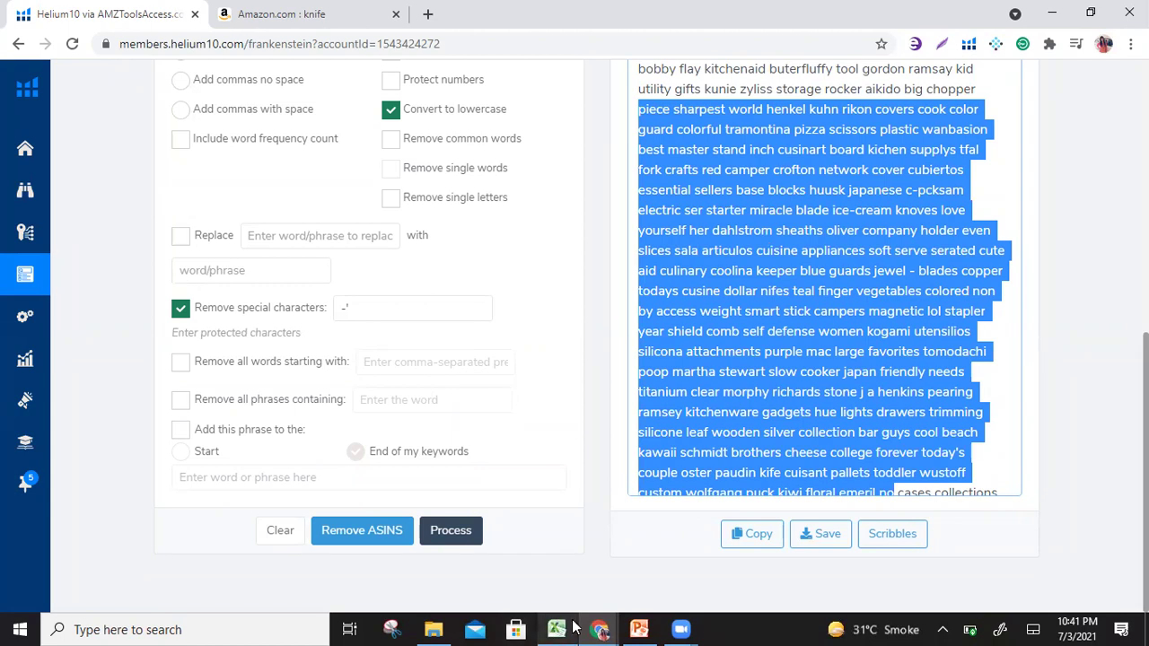
- Check the Amazon Xray results for "knife", switch to PowerPoint and display slide 20 about UPC
left_click(349, 7)
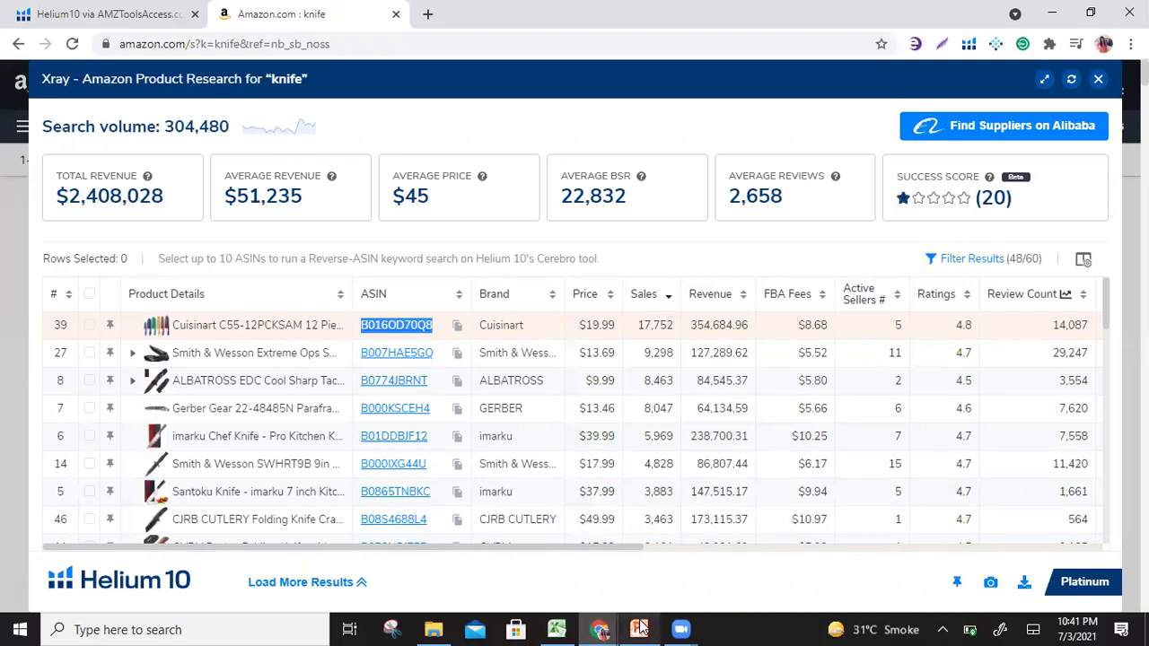
left_click(639, 628)
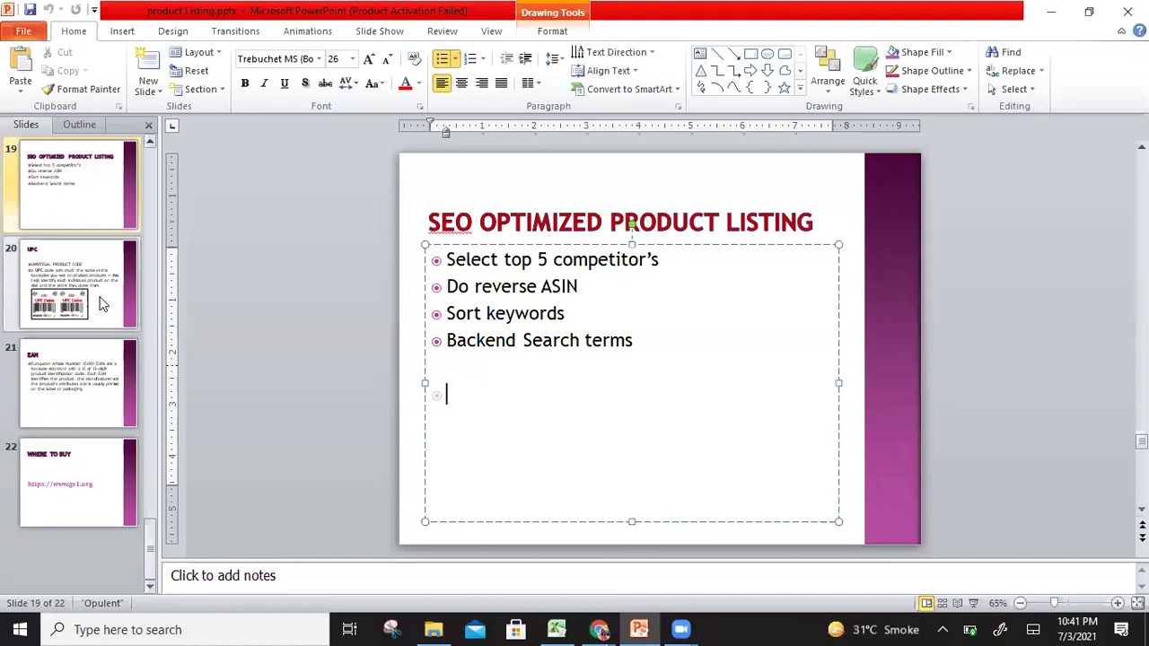
left_click(94, 195)
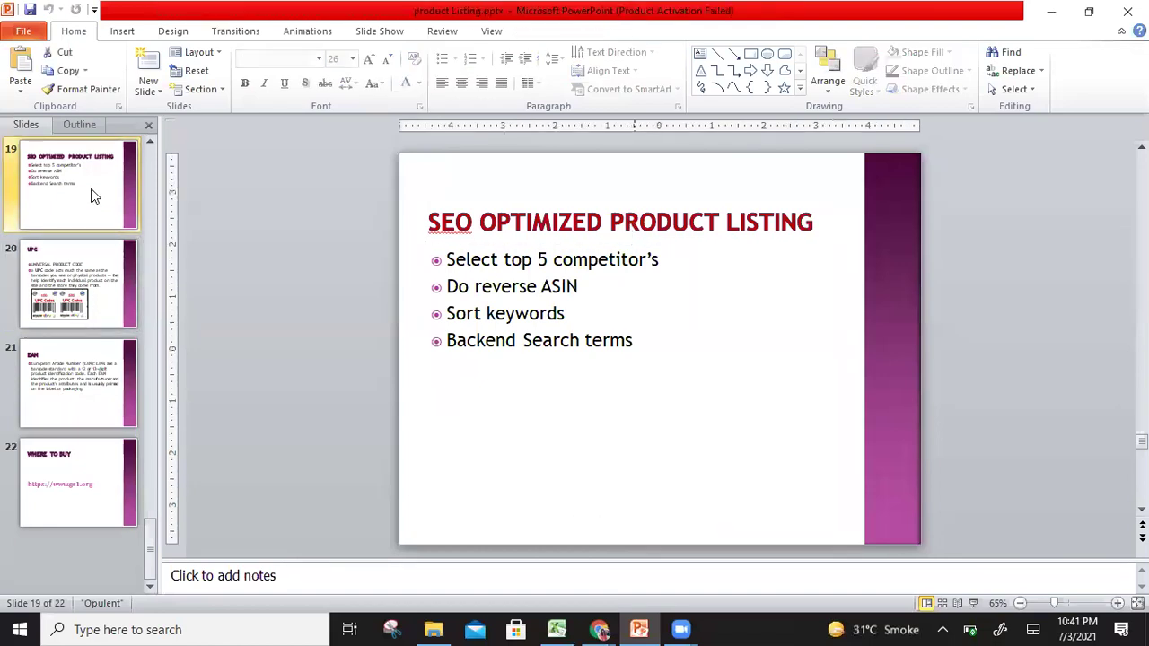
key("Down")
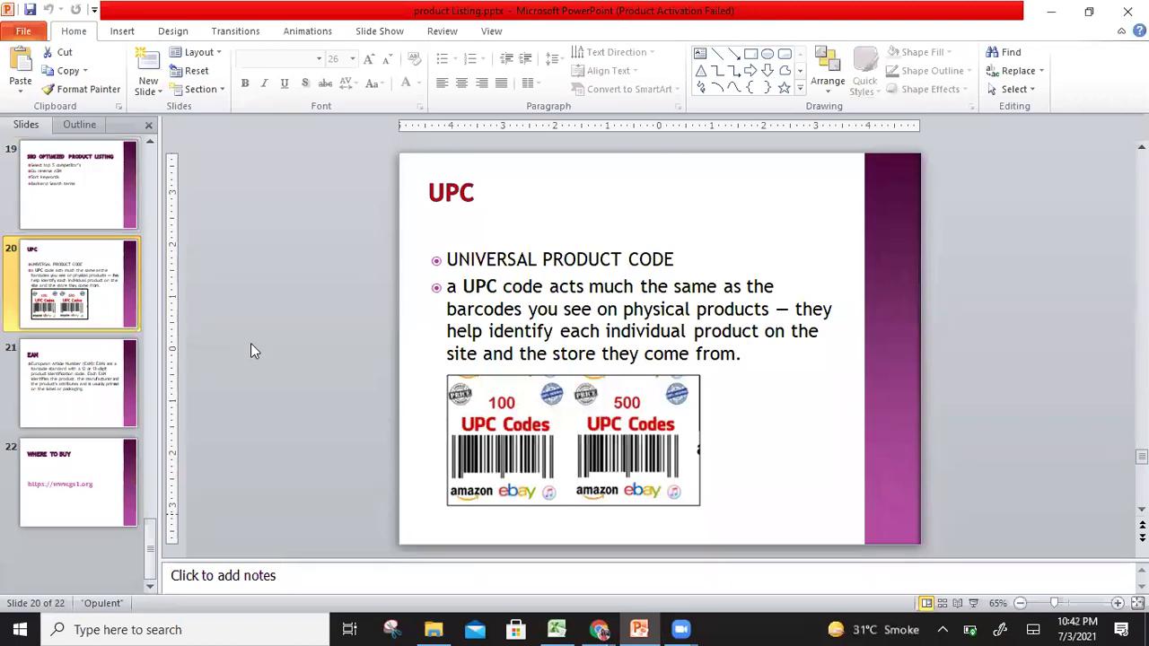
- Switch to the imarku Santoku Knife listing in Chrome and highlight its ASIN B0865TNBKC beside the Sales Estimator
mouse_move(602, 627)
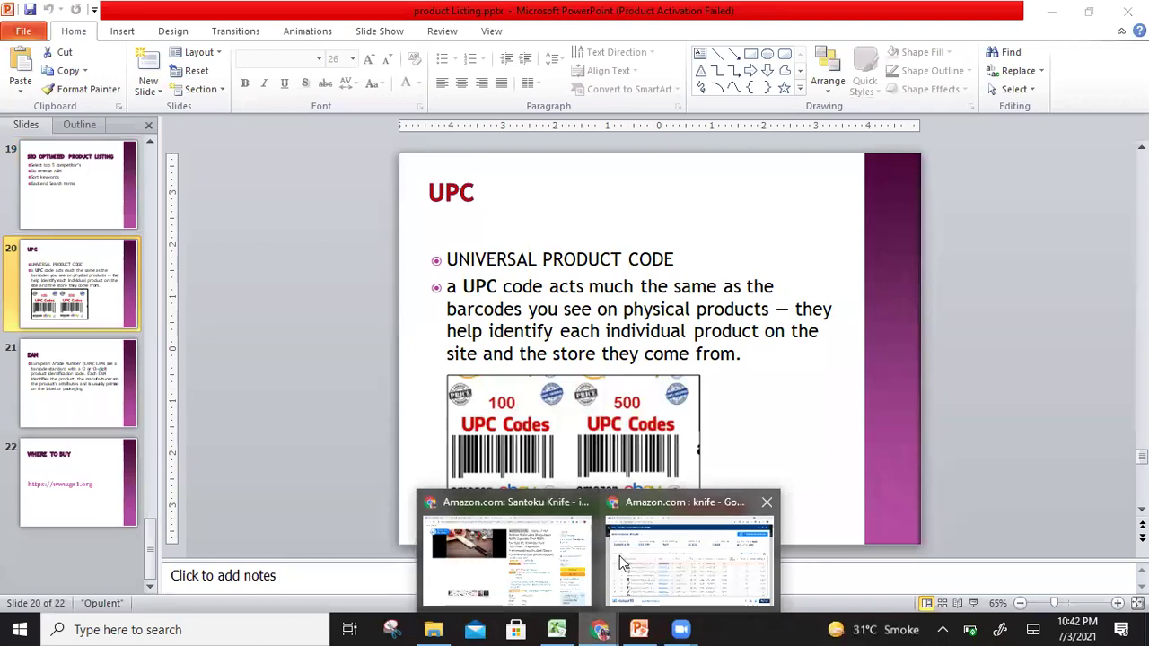
left_click(539, 561)
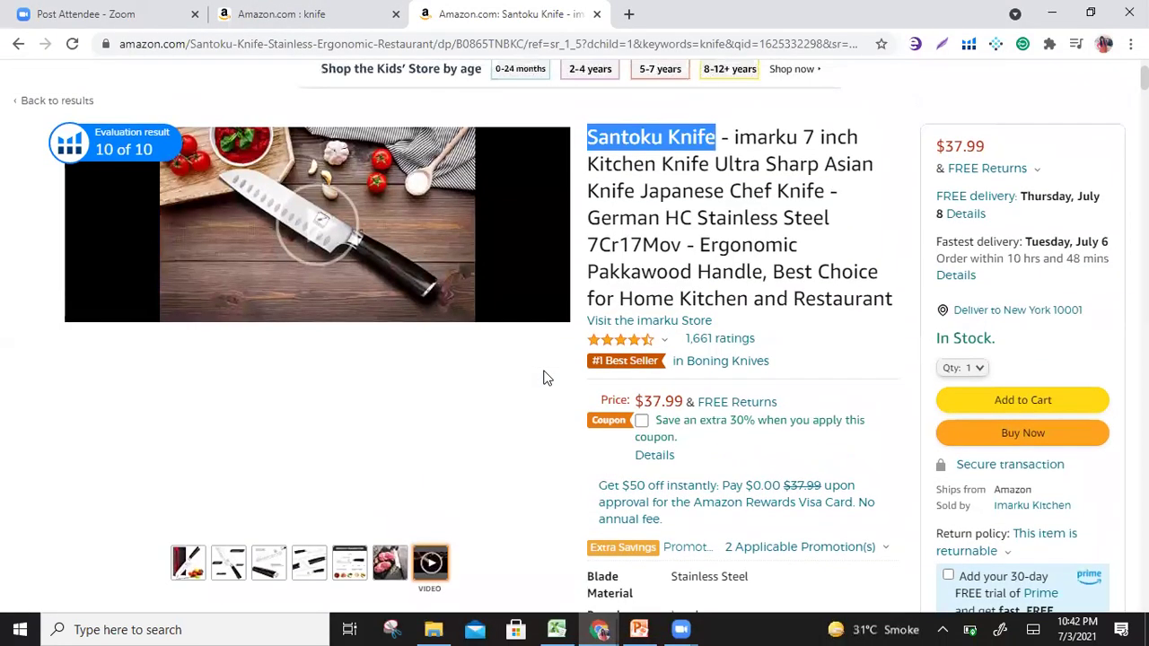
scroll(543, 377, "up", 2)
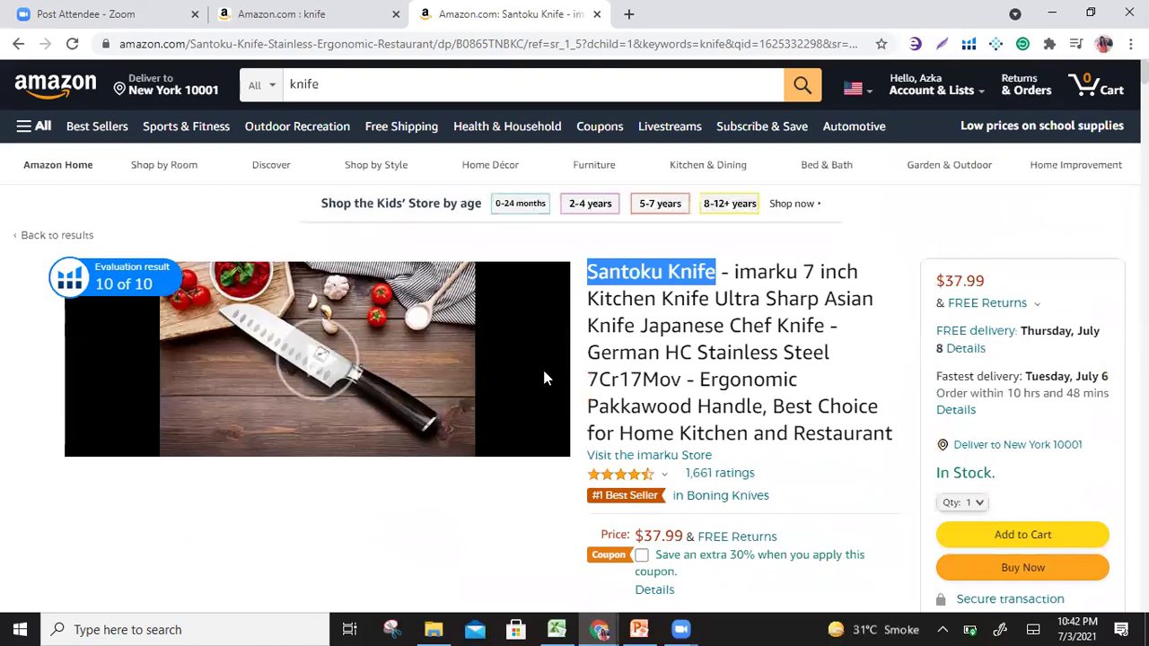
scroll(543, 377, "down", 4)
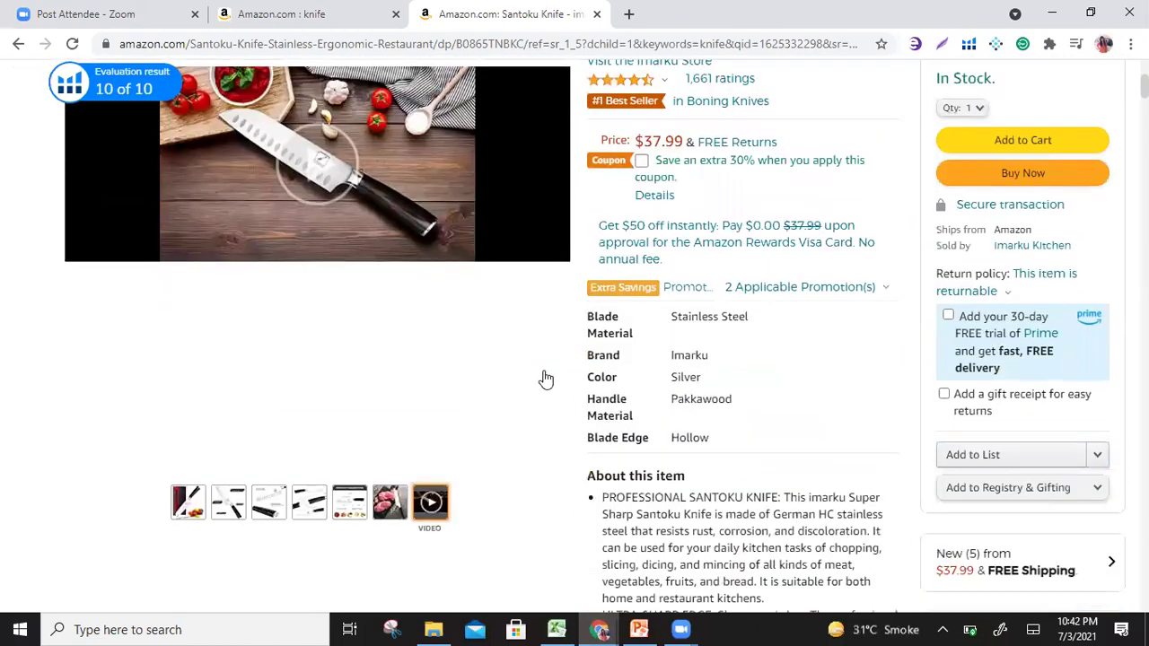
scroll(543, 377, "down", 10)
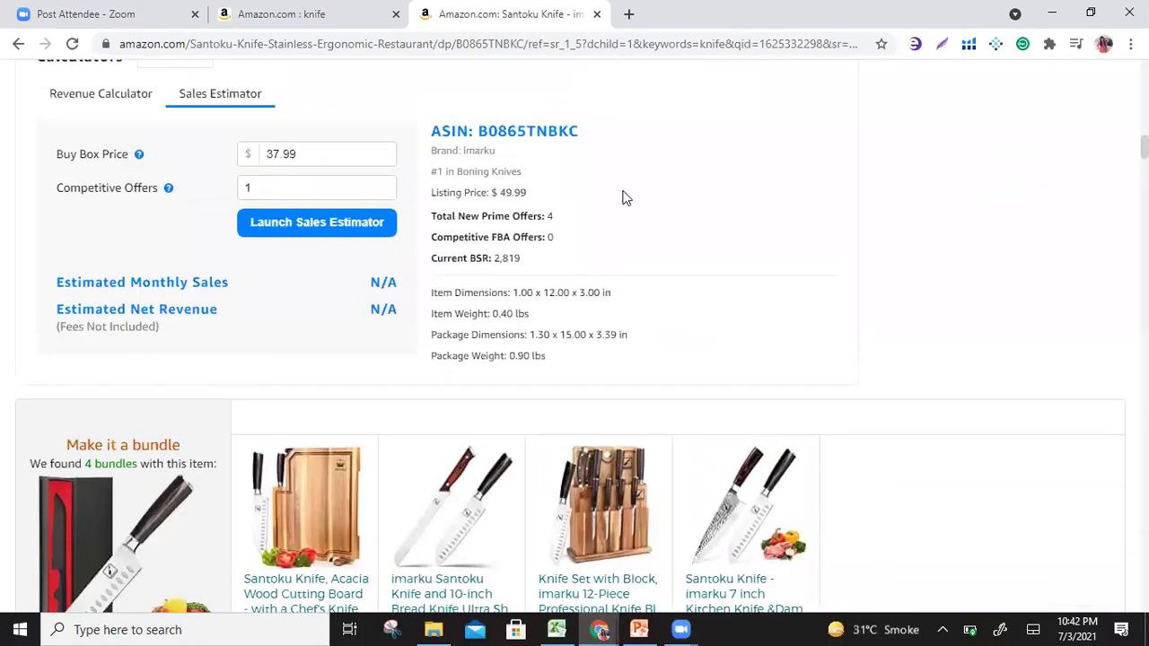
left_click_drag(583, 133, 479, 129)
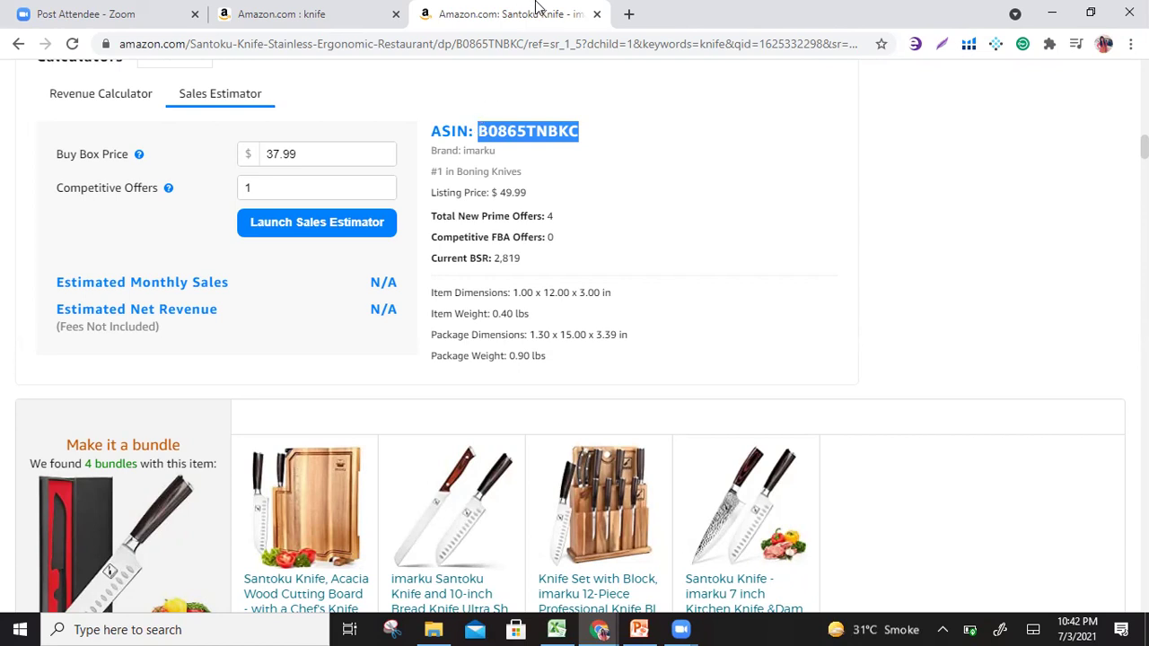
- Search Google for "gs1 barcode" in a new browser tab
left_click(629, 15)
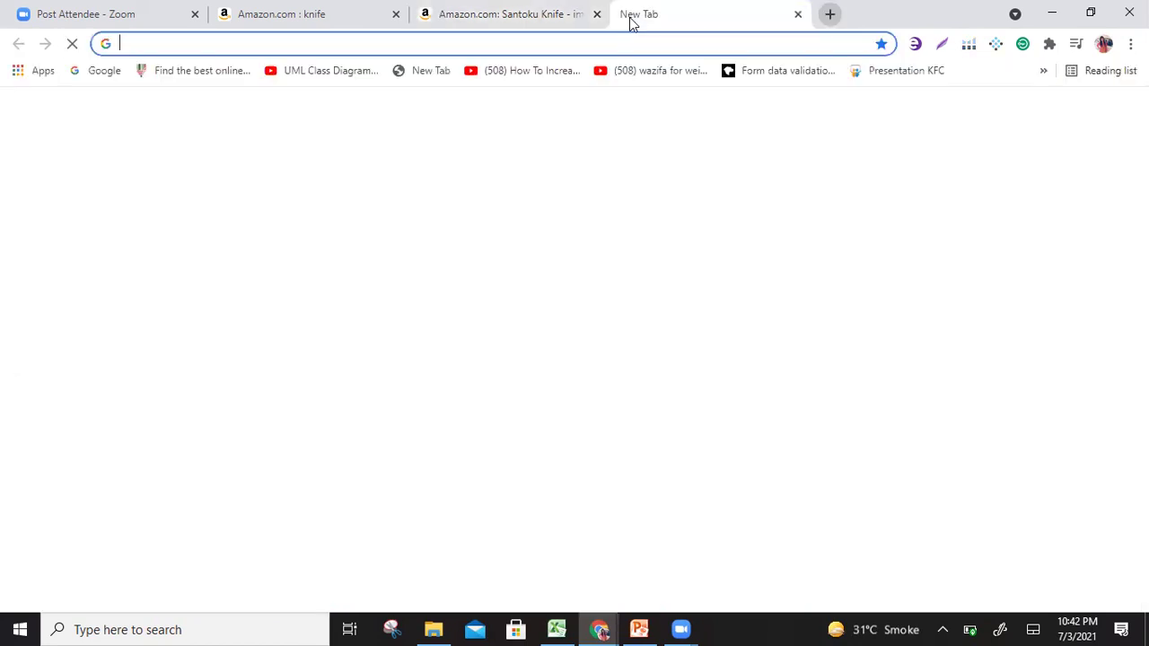
left_click(618, 42)
type("gs1")
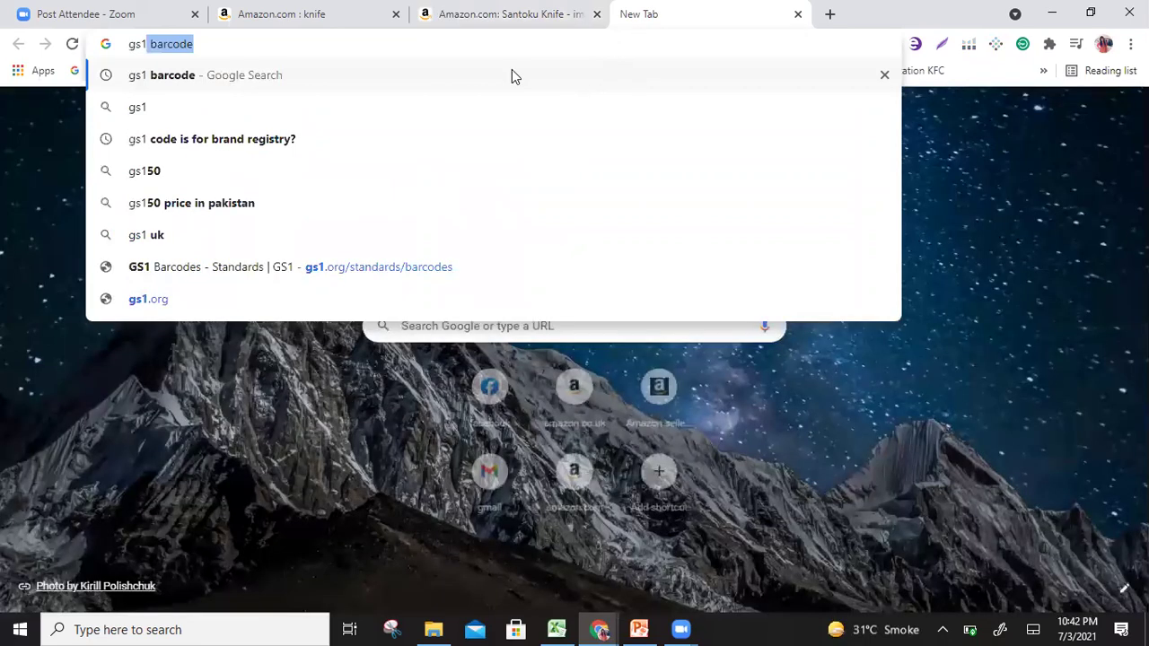
left_click(511, 69)
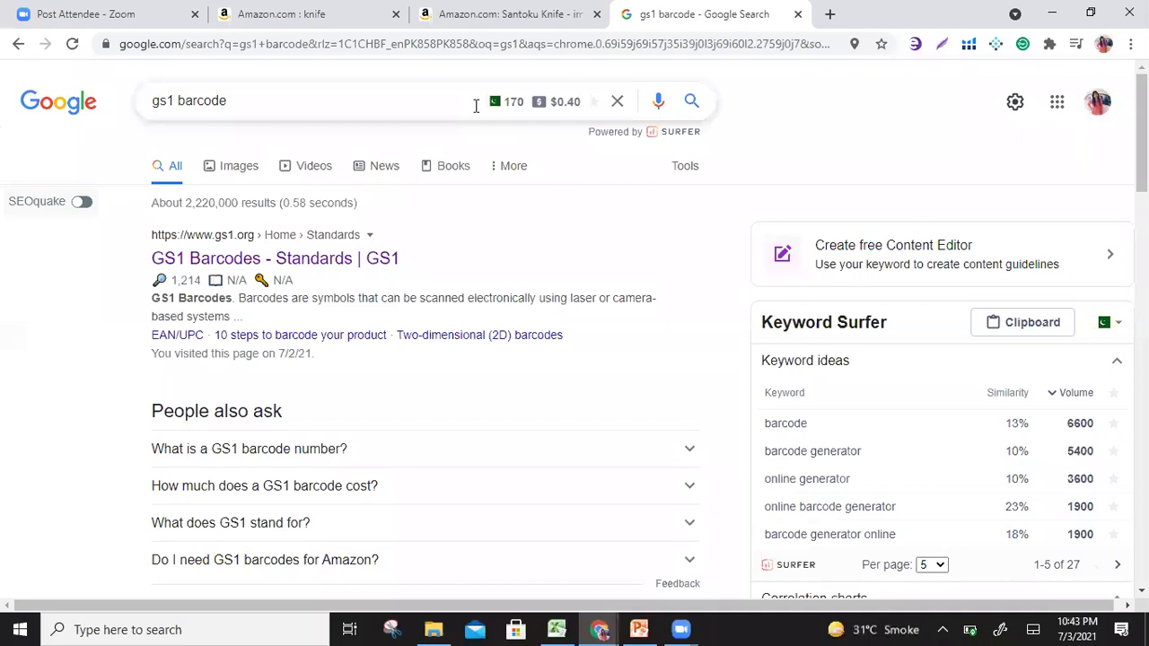
- Switch to the UPC slide in PowerPoint and return to the "gs1 barcode" Google results in Chrome
mouse_move(611, 625)
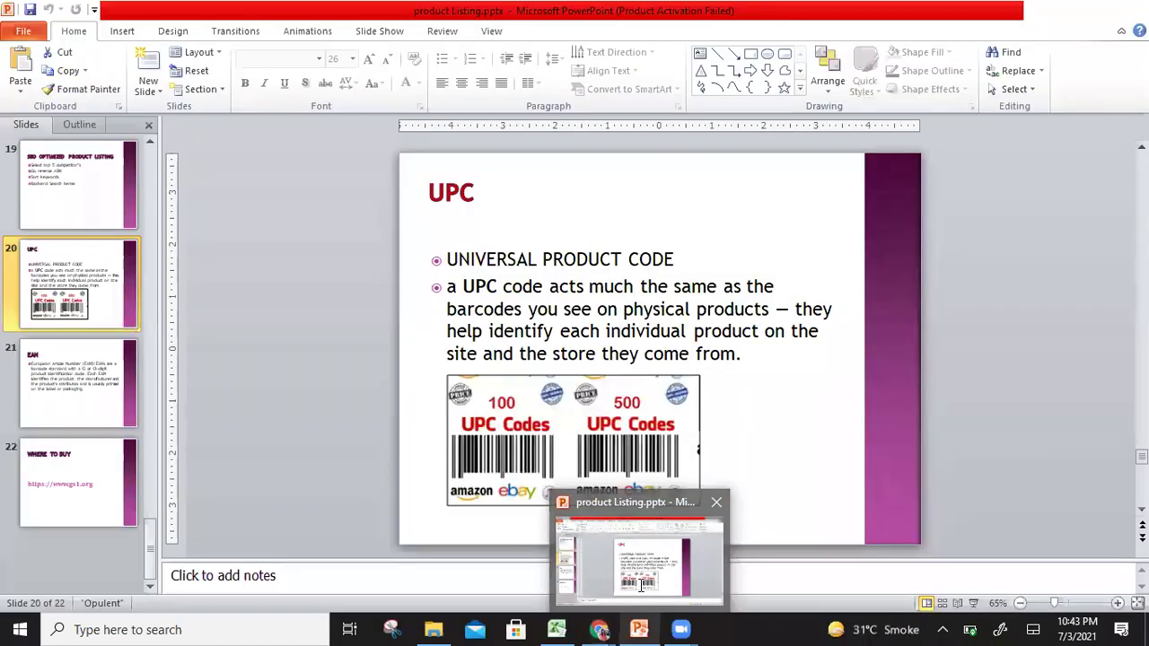
left_click(641, 586)
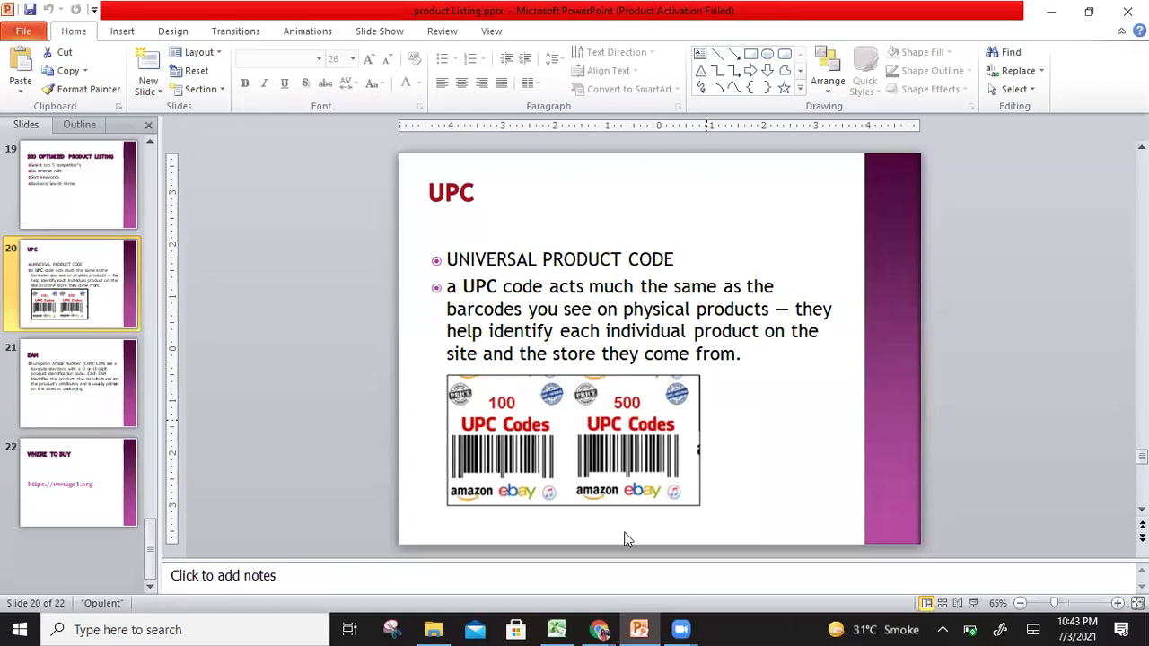
mouse_move(599, 629)
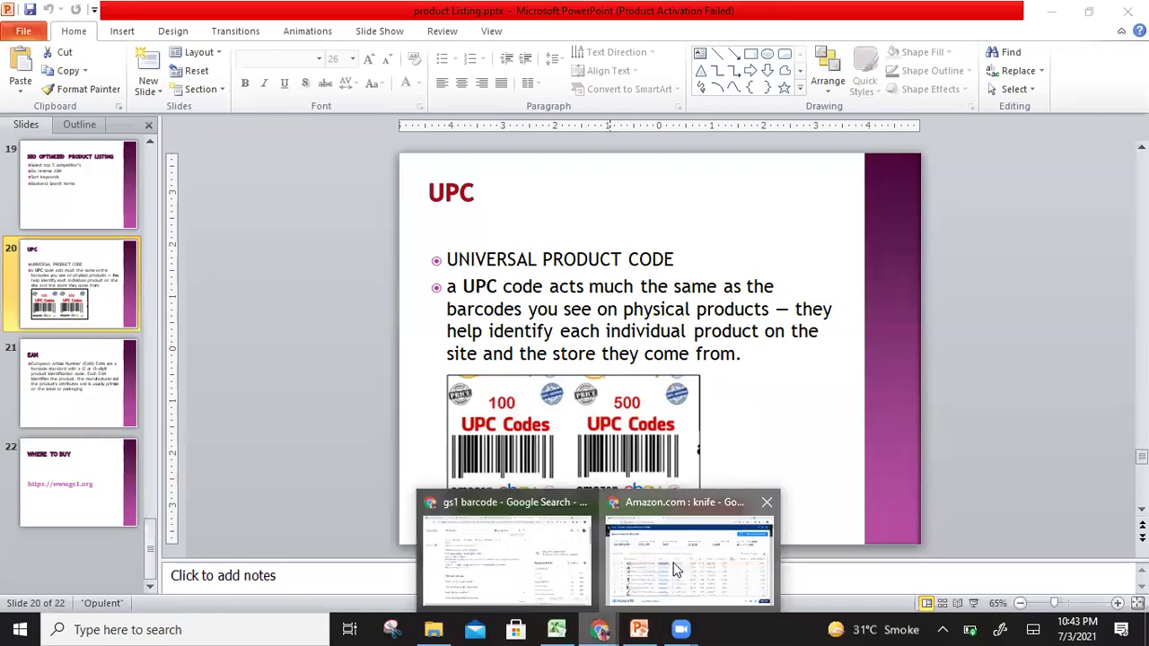
left_click(678, 569)
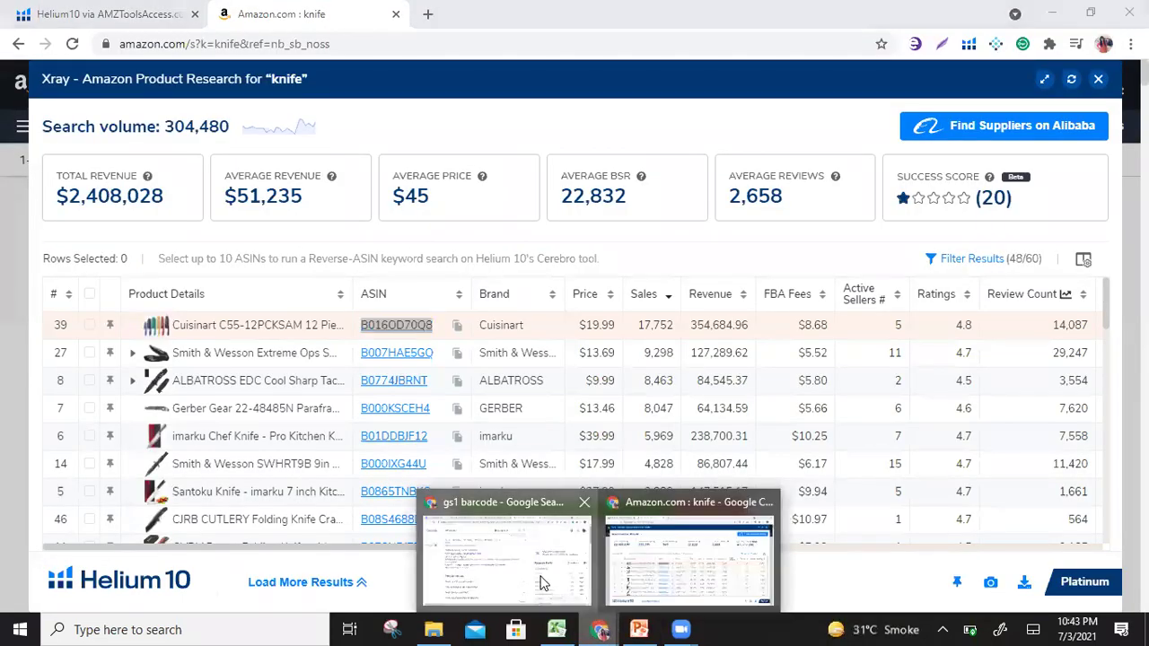
left_click(543, 584)
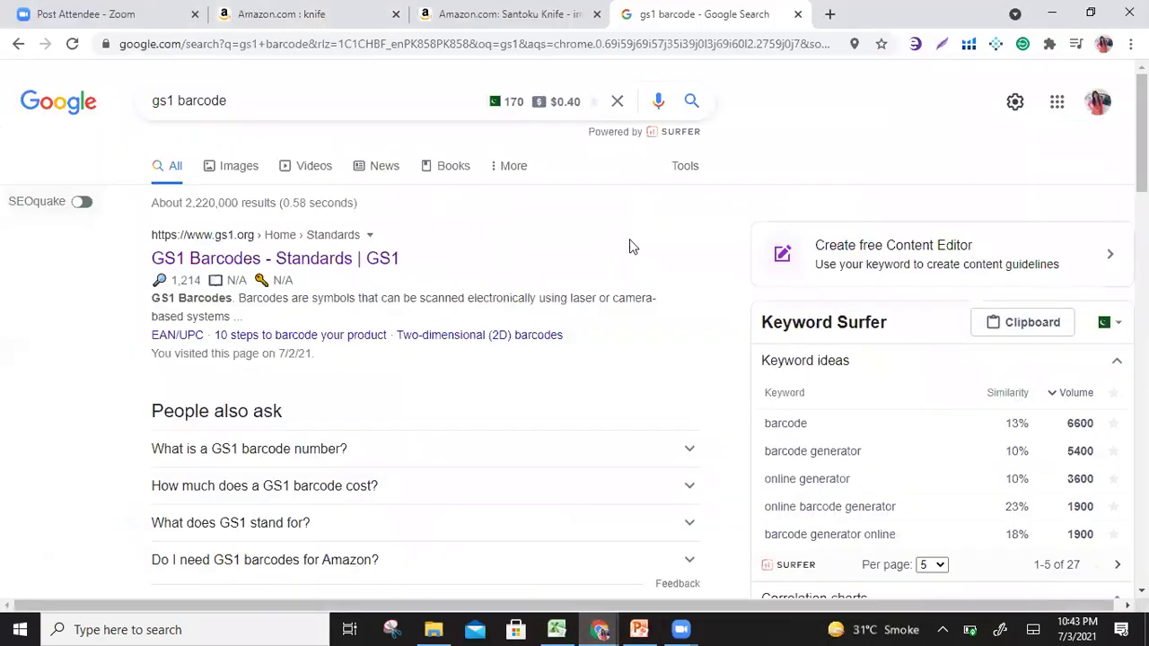
- Check the "knife" Xray results and the imarku Santoku Knife listing, and display slide 21 about EAN in PowerPoint
left_click(530, 23)
left_click(250, 25)
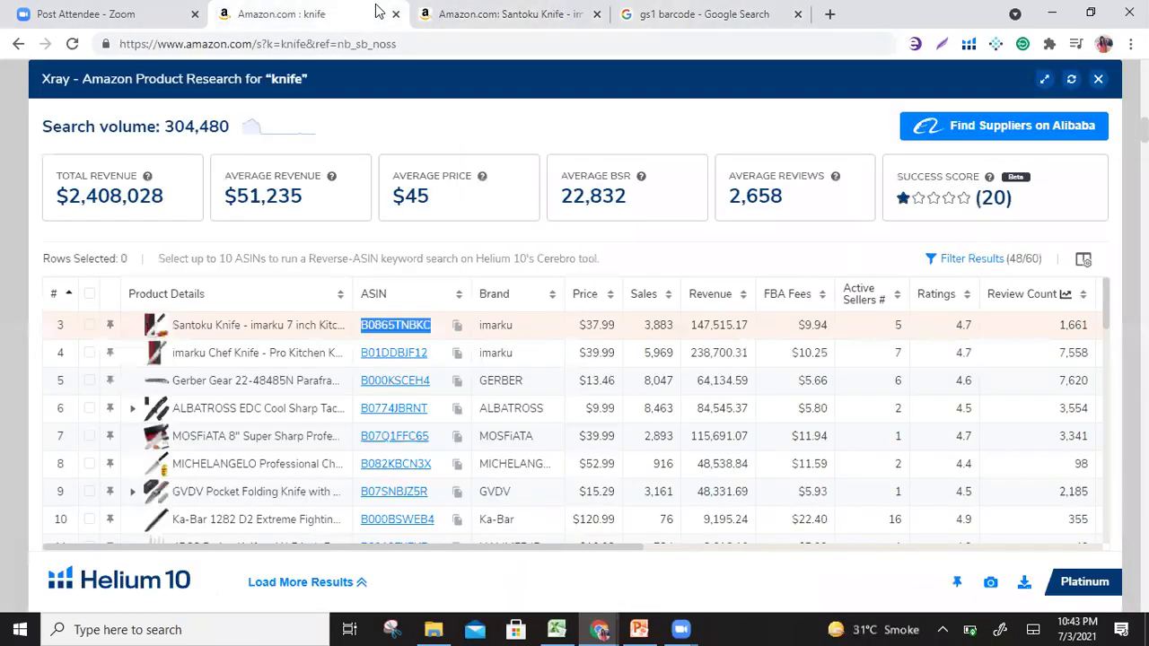
left_click(508, 16)
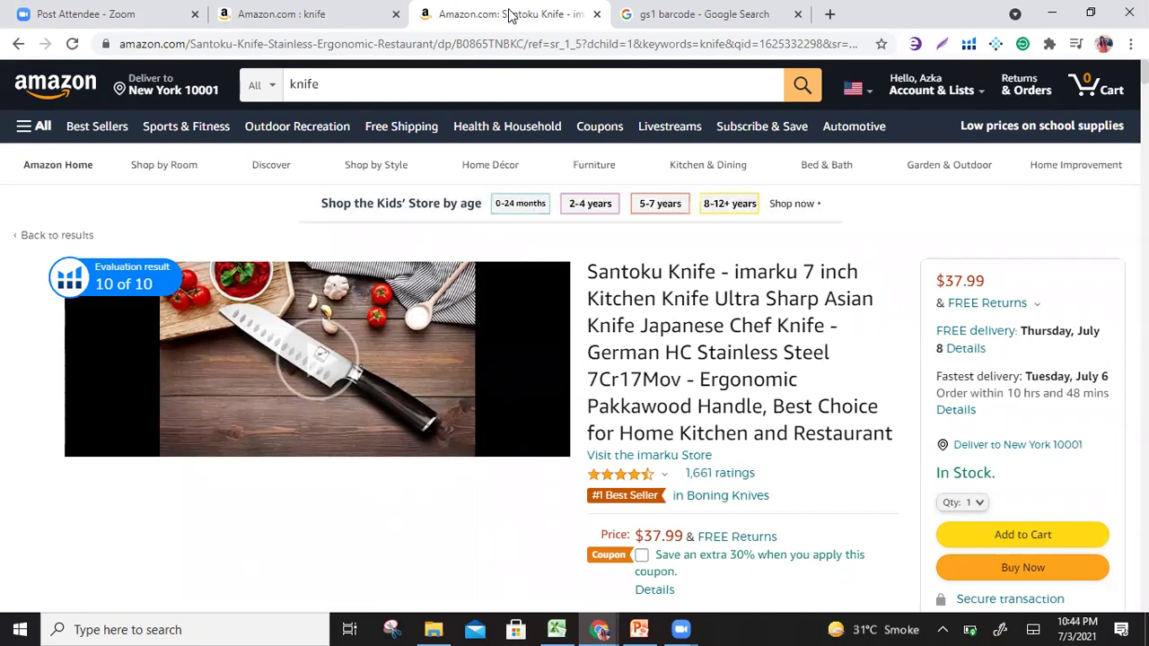
key("Down")
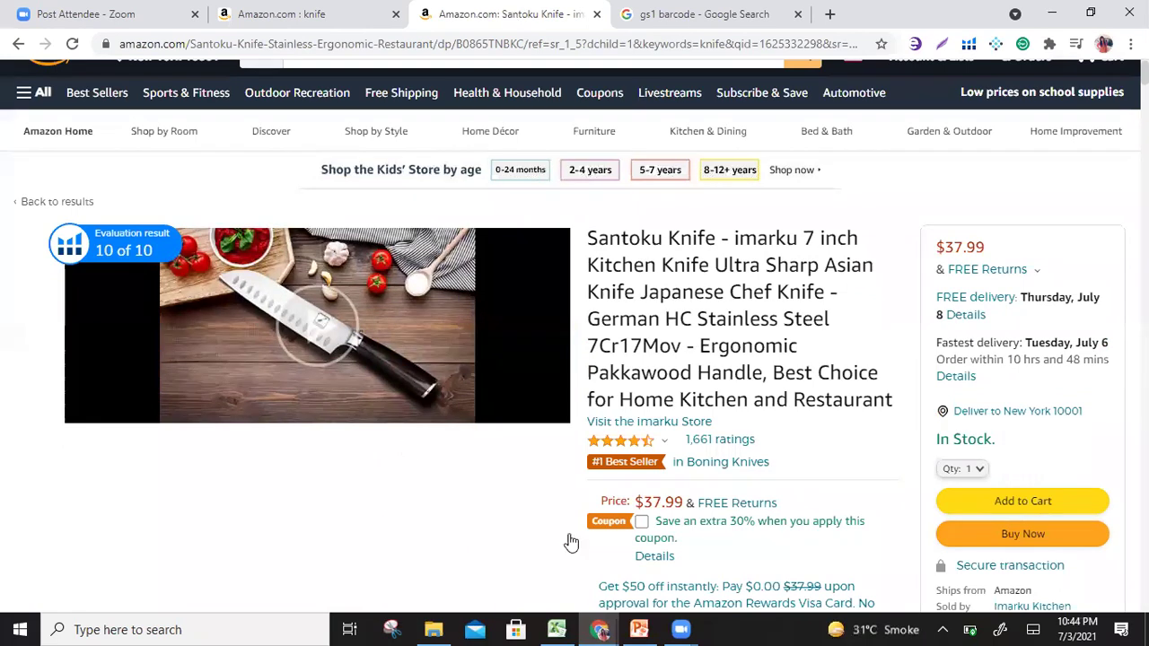
left_click(642, 628)
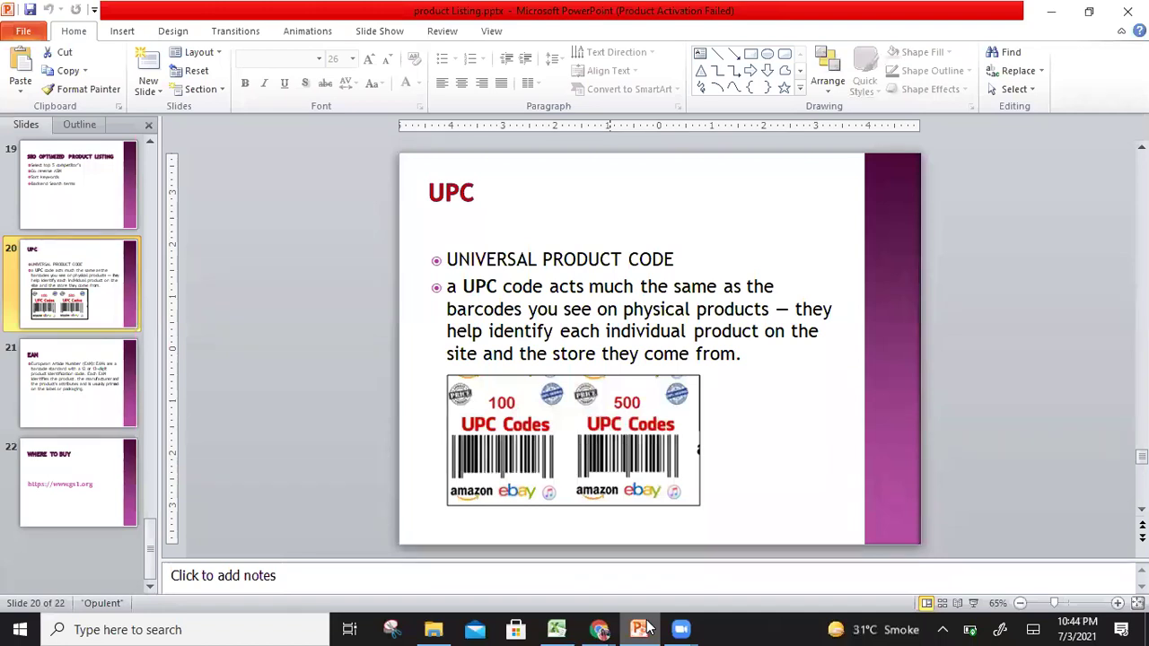
key("Down")
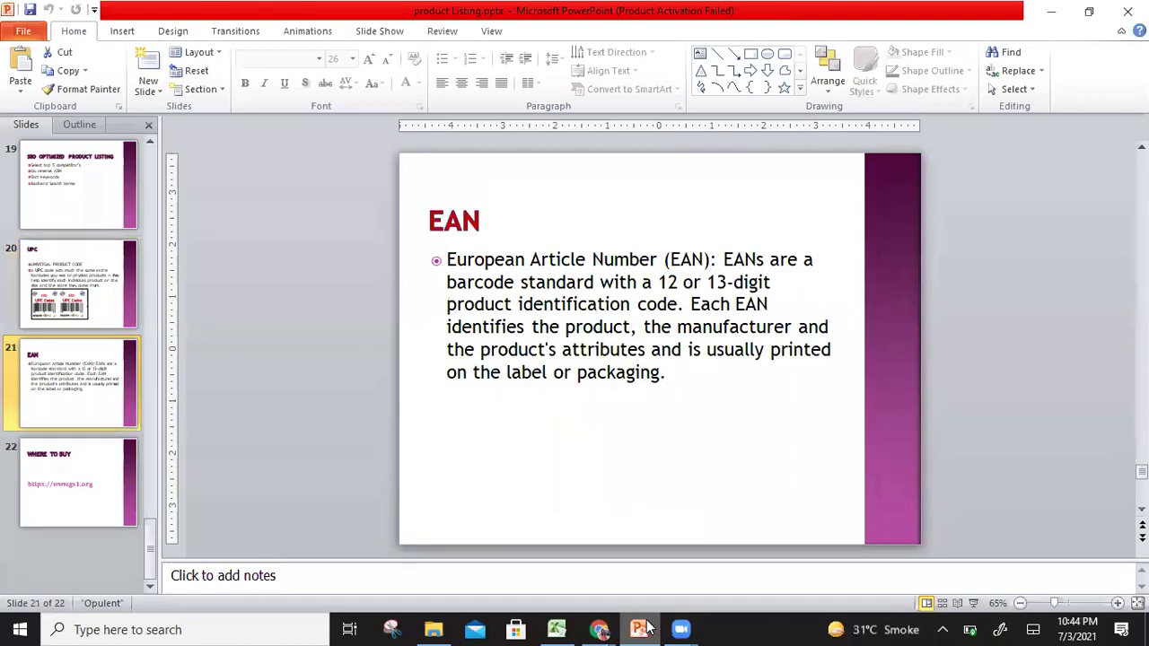
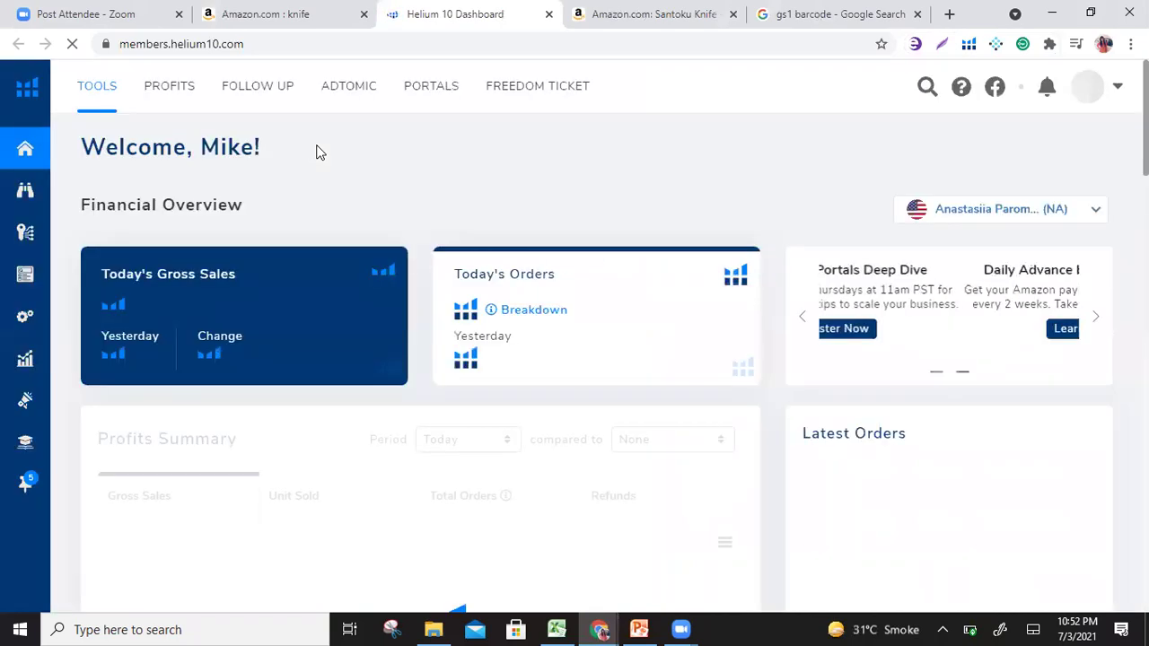
- Open the Frankenstein keyword processor in Helium 10 and paste the copied keyword list as the original keywords
mouse_move(32, 235)
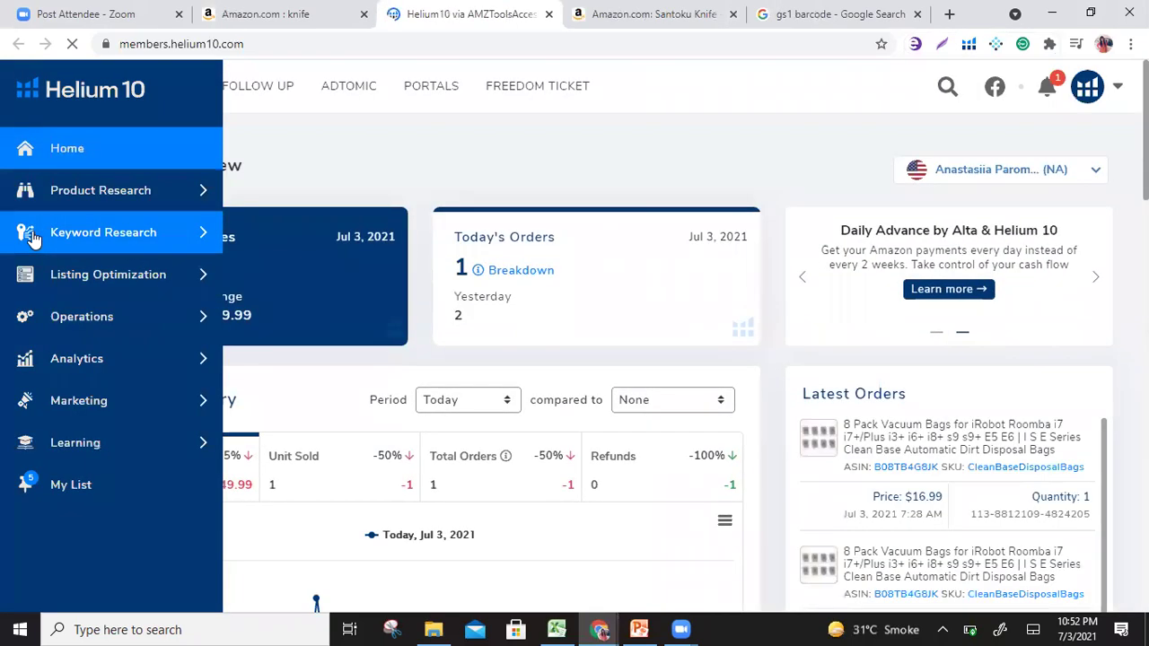
left_click(64, 277)
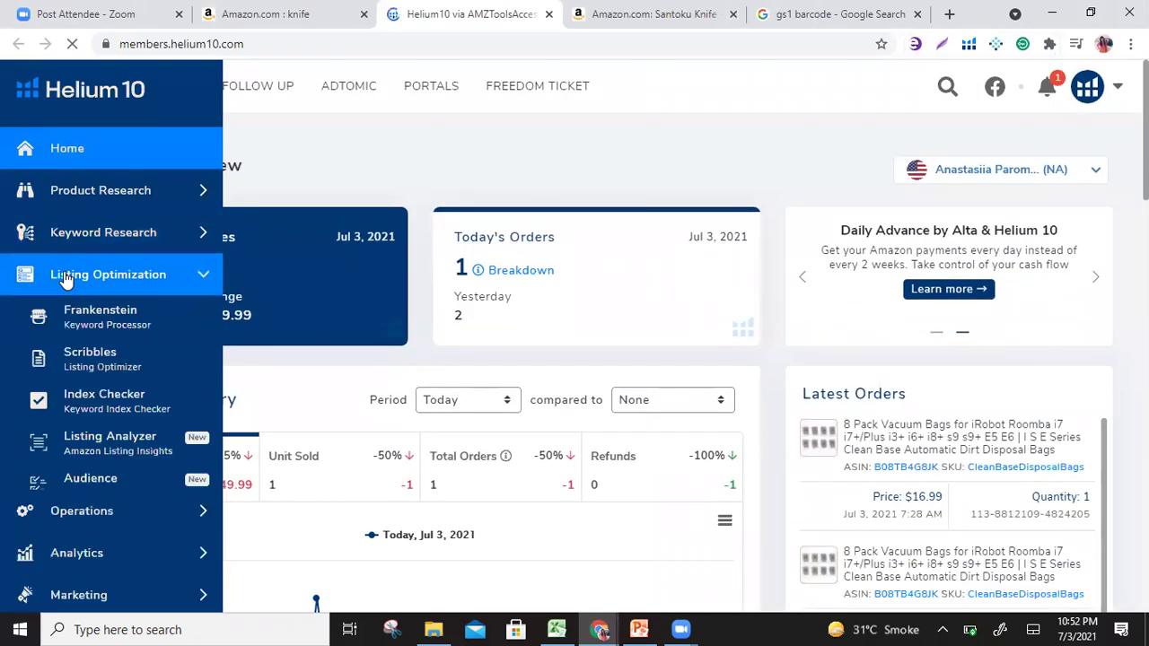
left_click(96, 324)
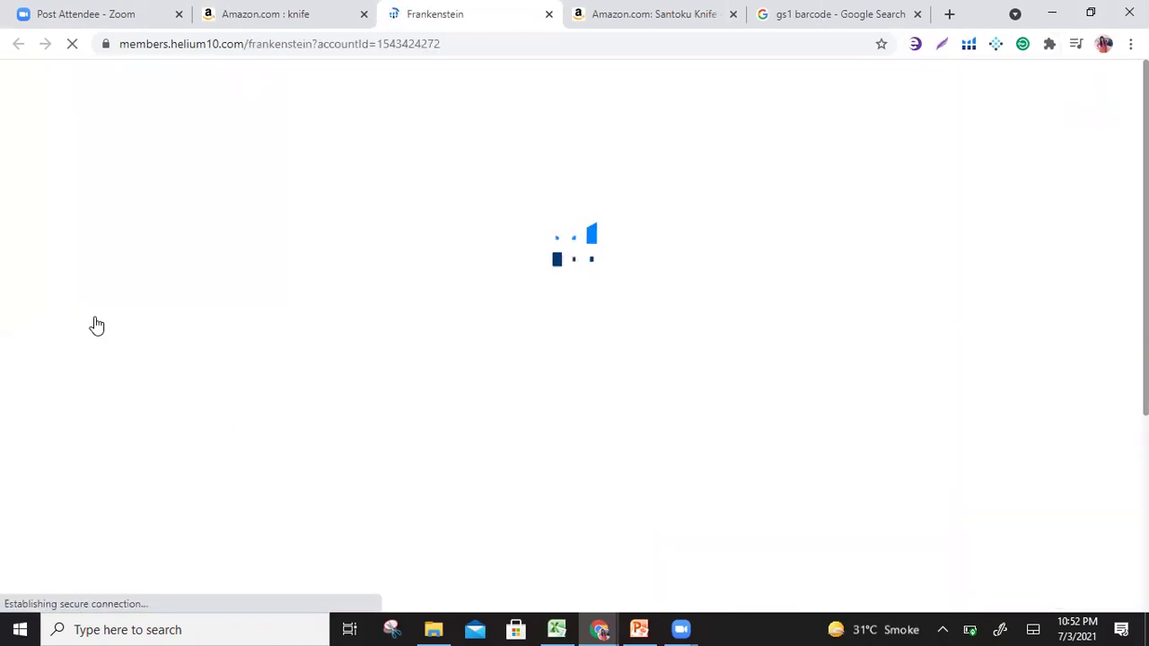
left_click(257, 308)
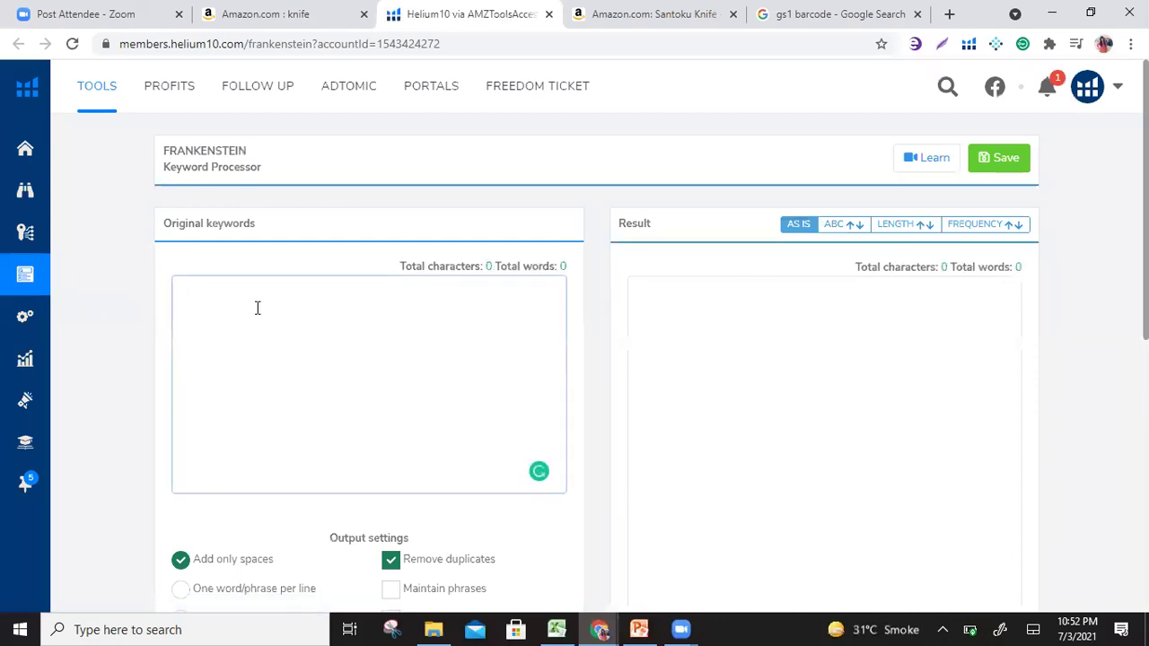
key("ctrl+v")
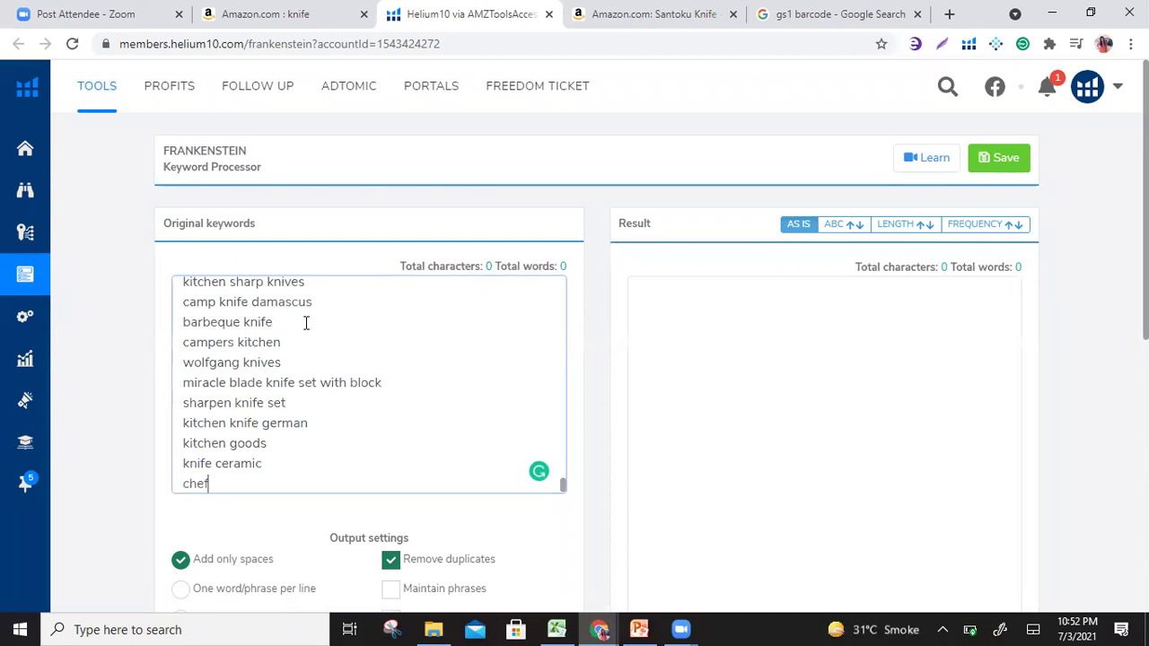
- Highlight parts of the pasted original keywords, including the lines from "bread slice knife" to "colored sugar green"
left_click_drag(224, 485, 187, 226)
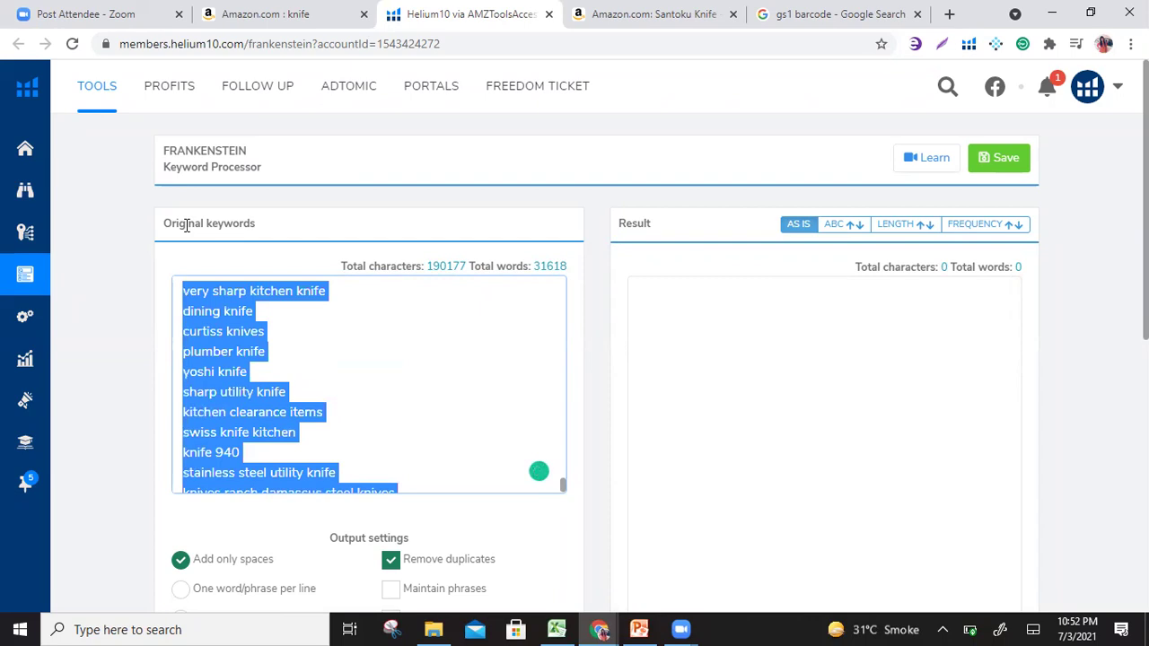
key("Right")
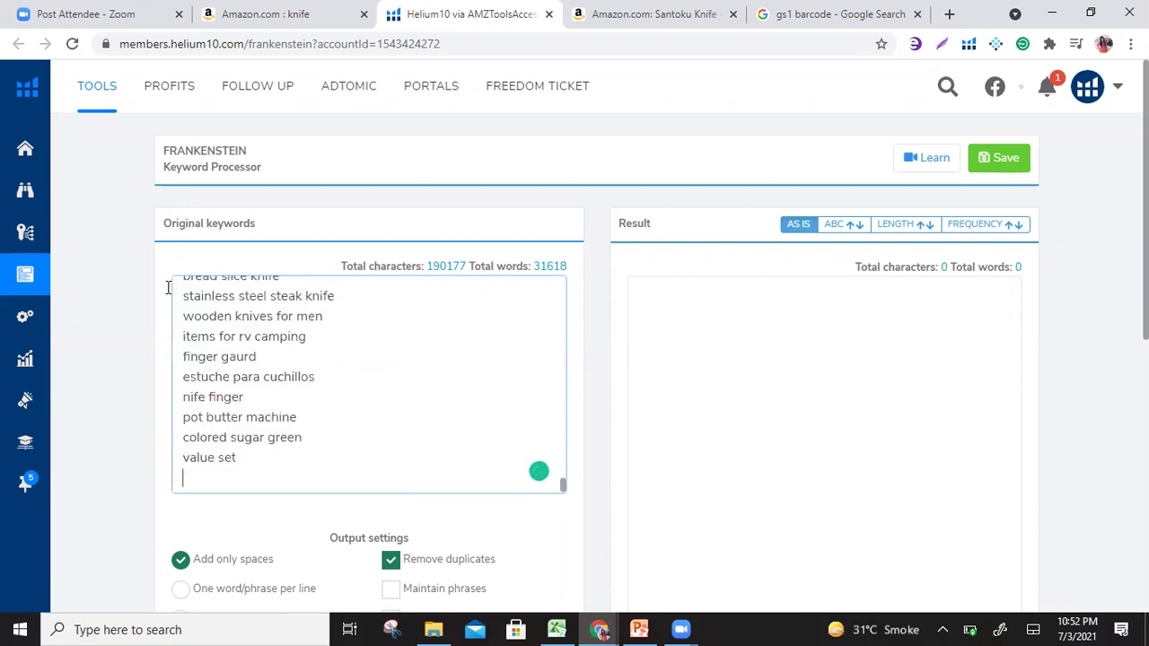
left_click_drag(280, 437, 193, 291)
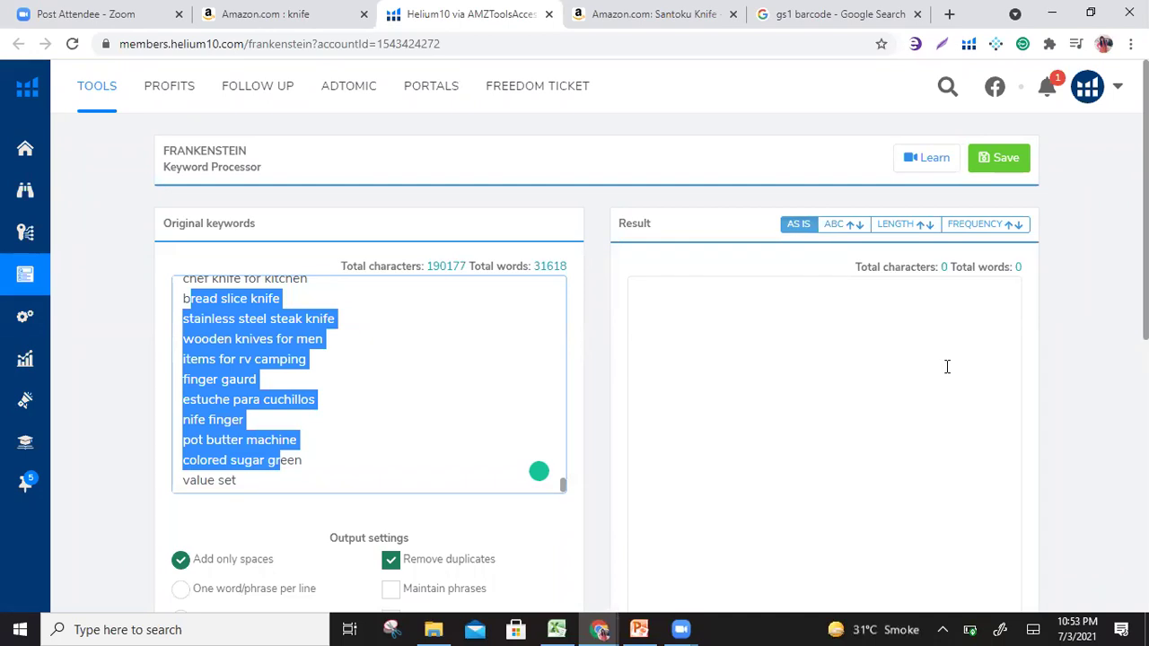
- Return to the Frankenstein tab from the Santoku Knife listing and reload the page
left_click(679, 15)
left_click(441, 18)
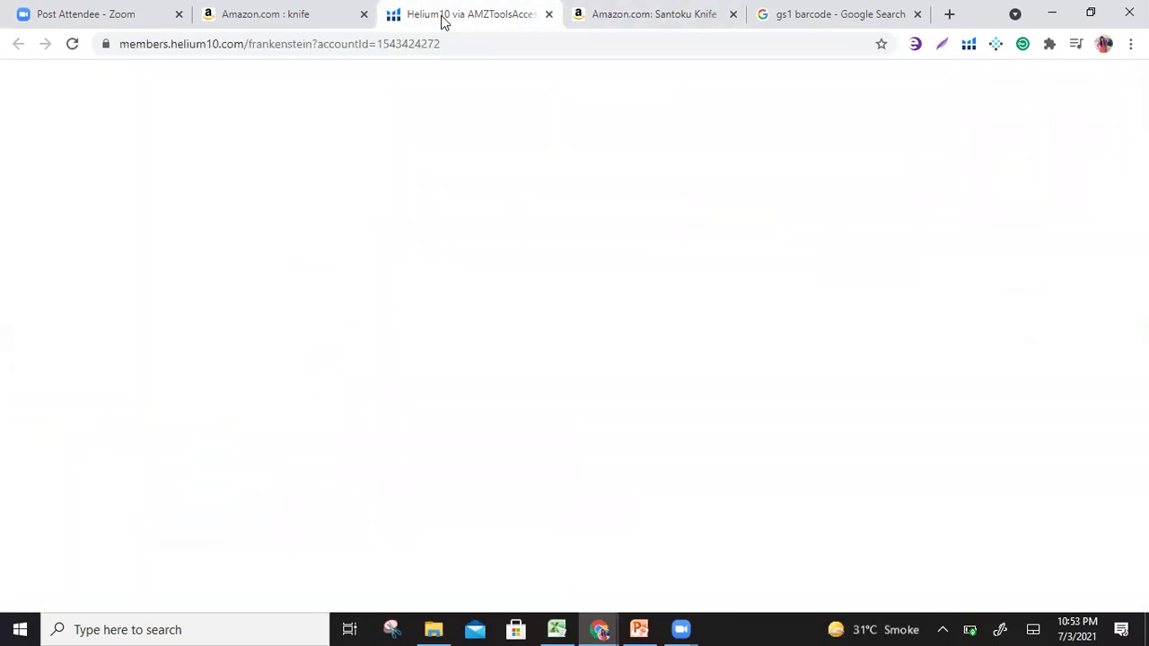
left_click(452, 51)
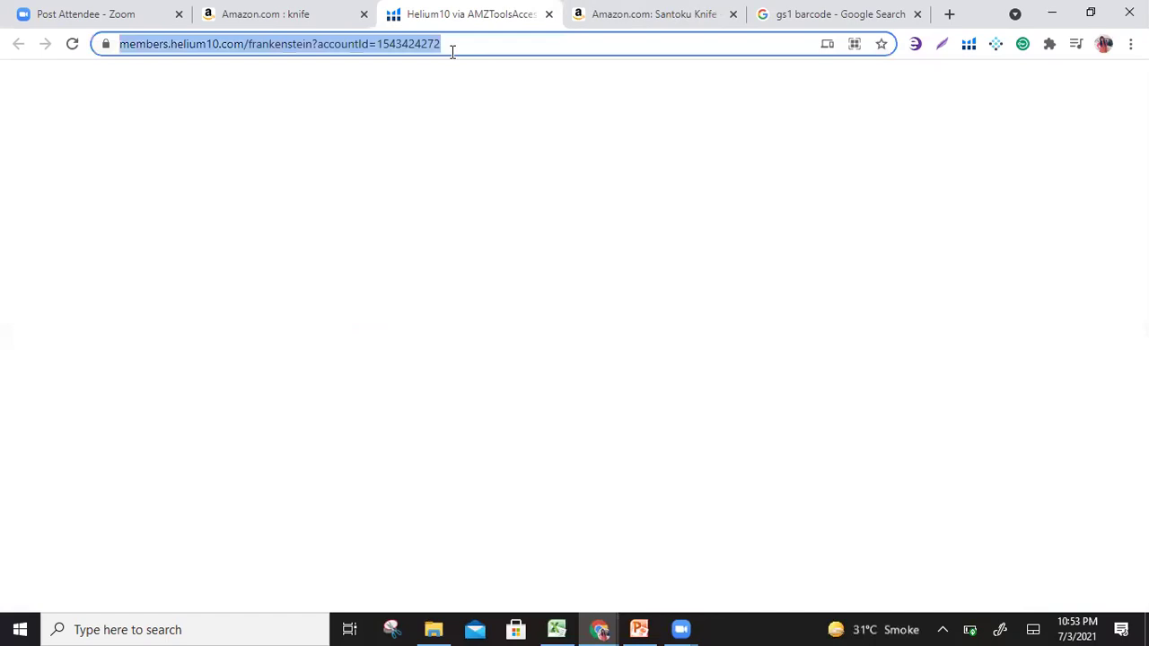
key("Return")
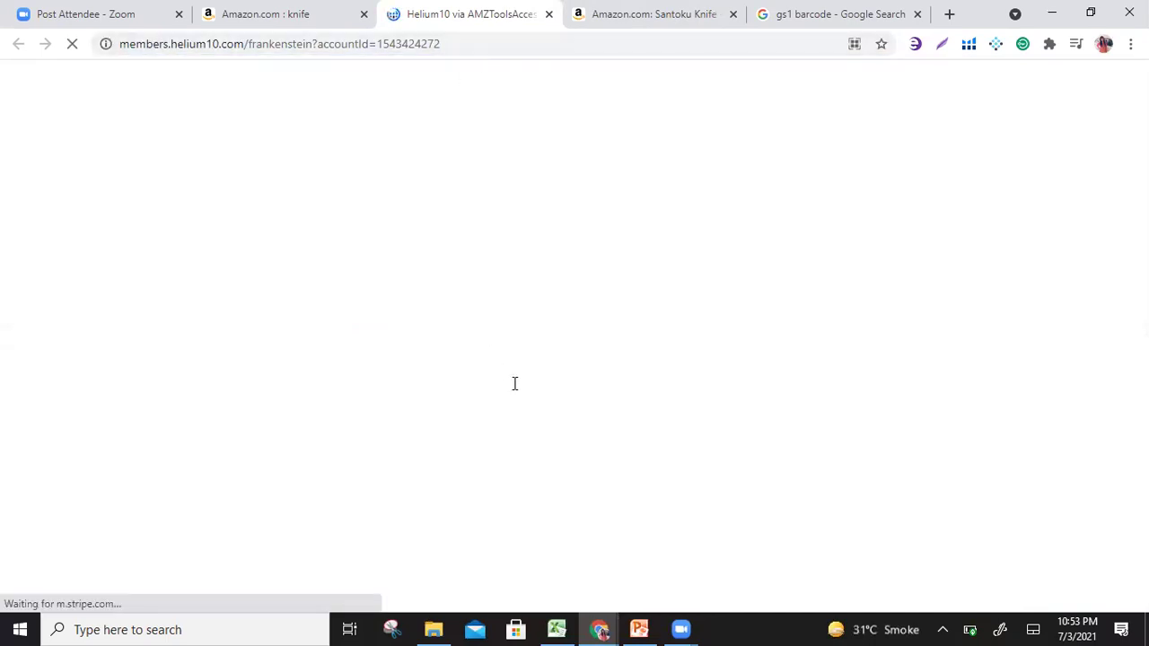
- Switch to the Cerebro keyword workbook in Excel and copy cells A11440 to A11458, from "knife for slicing meat" to "bar paring knife"
left_click(554, 629)
left_click(423, 316)
left_click_drag(75, 214, 193, 514)
key("ctrl+c")
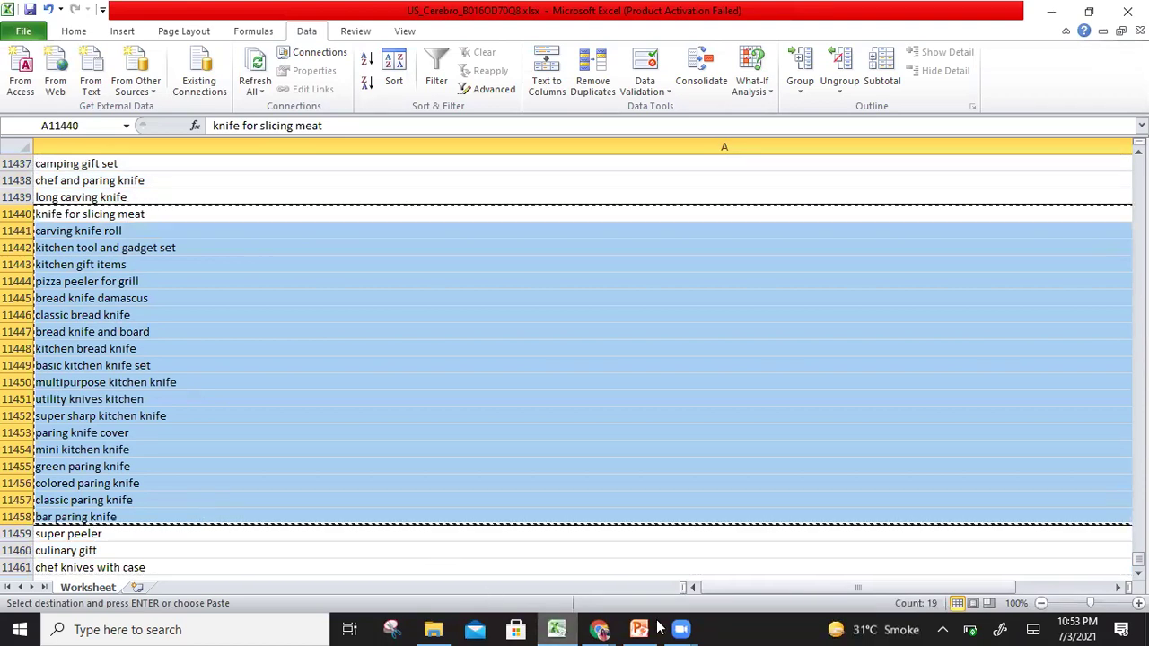
- Switch to the Frankenstein tab in the other Chrome window and delete the highlighted block of result words starting at "piece"
left_click(603, 628)
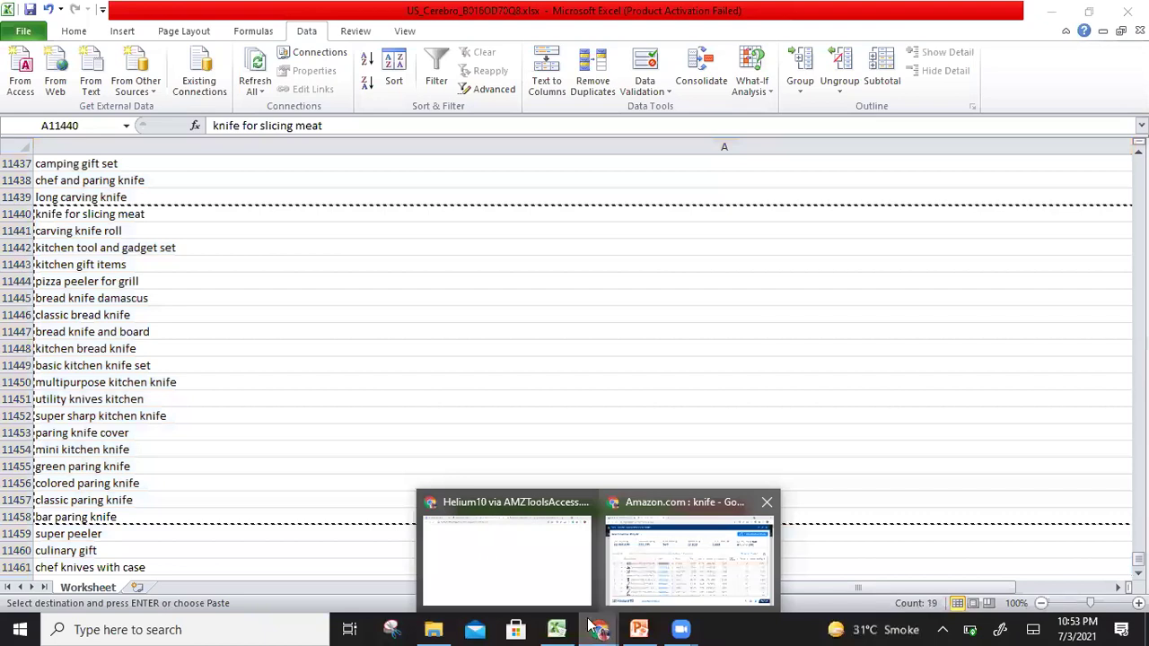
left_click(646, 566)
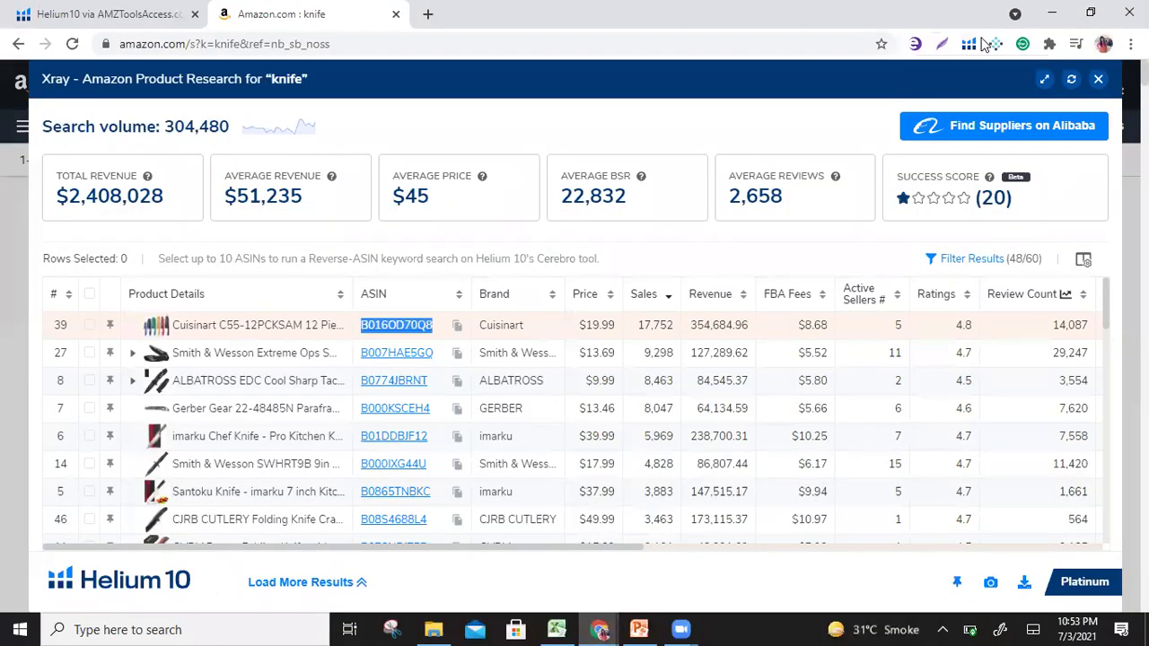
left_click(108, 27)
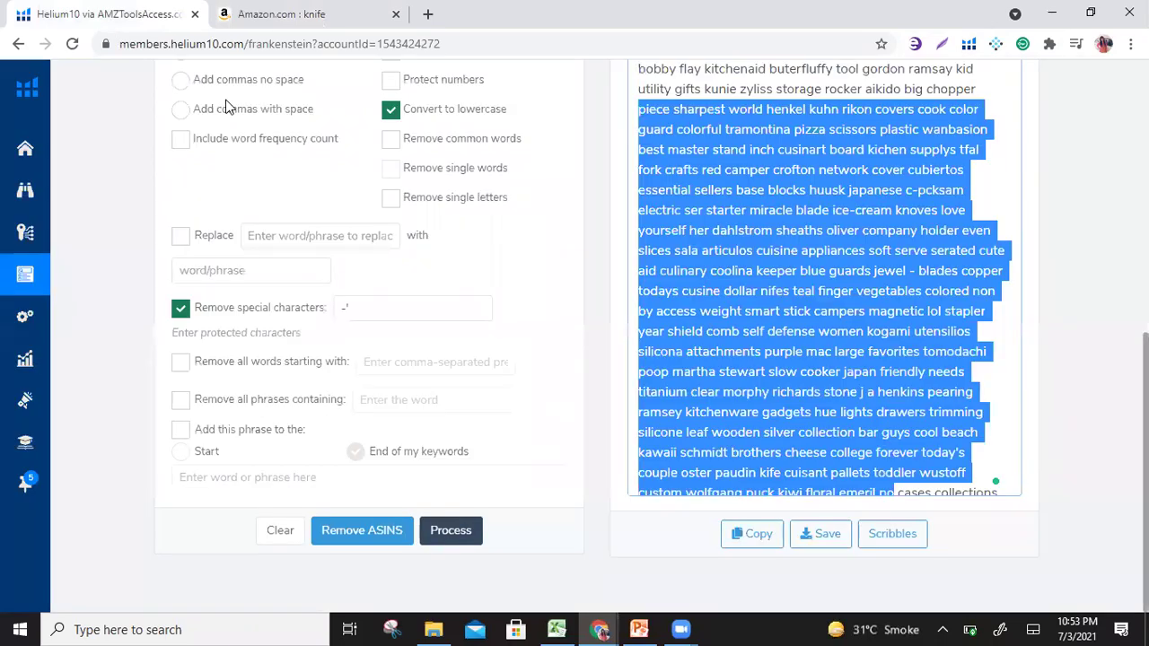
key("ctrl+v")
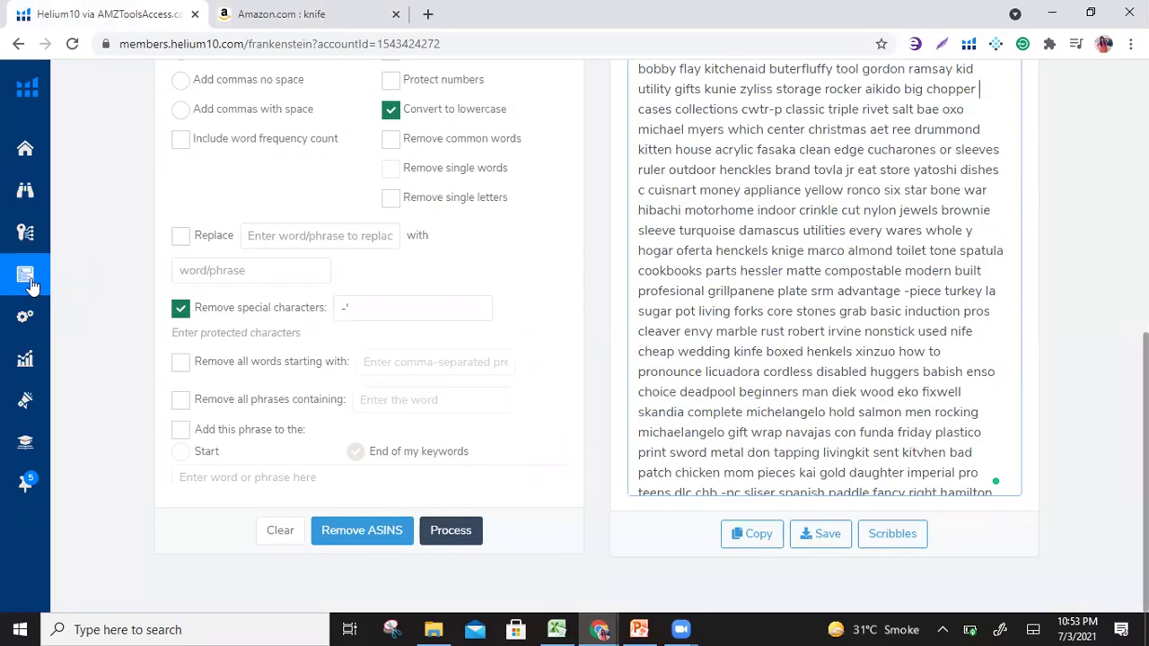
- Open Frankenstein afresh and paste the keywords copied from Excel as the original keywords
mouse_move(36, 289)
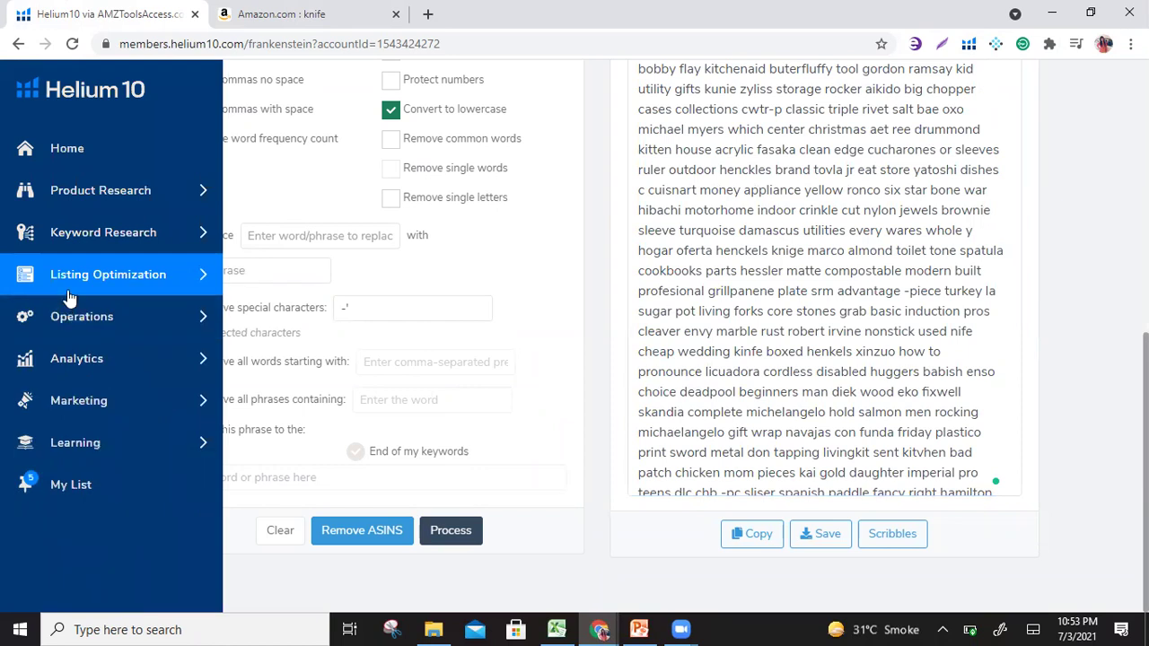
left_click(61, 285)
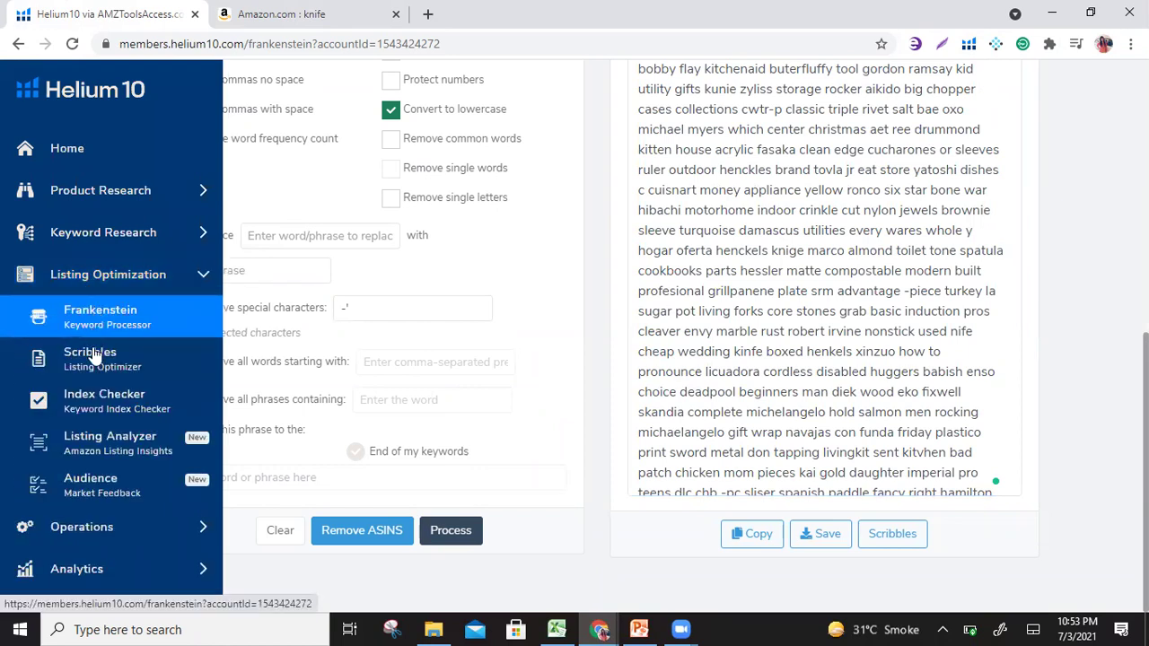
left_click(106, 323)
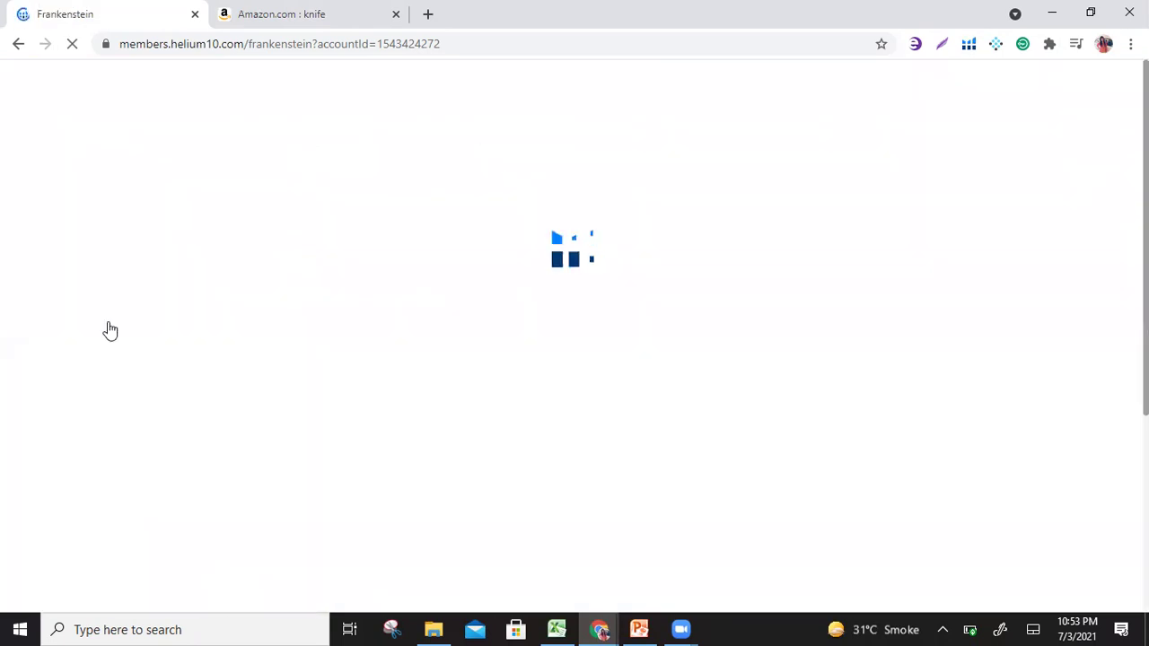
left_click(268, 318)
key("ctrl+v")
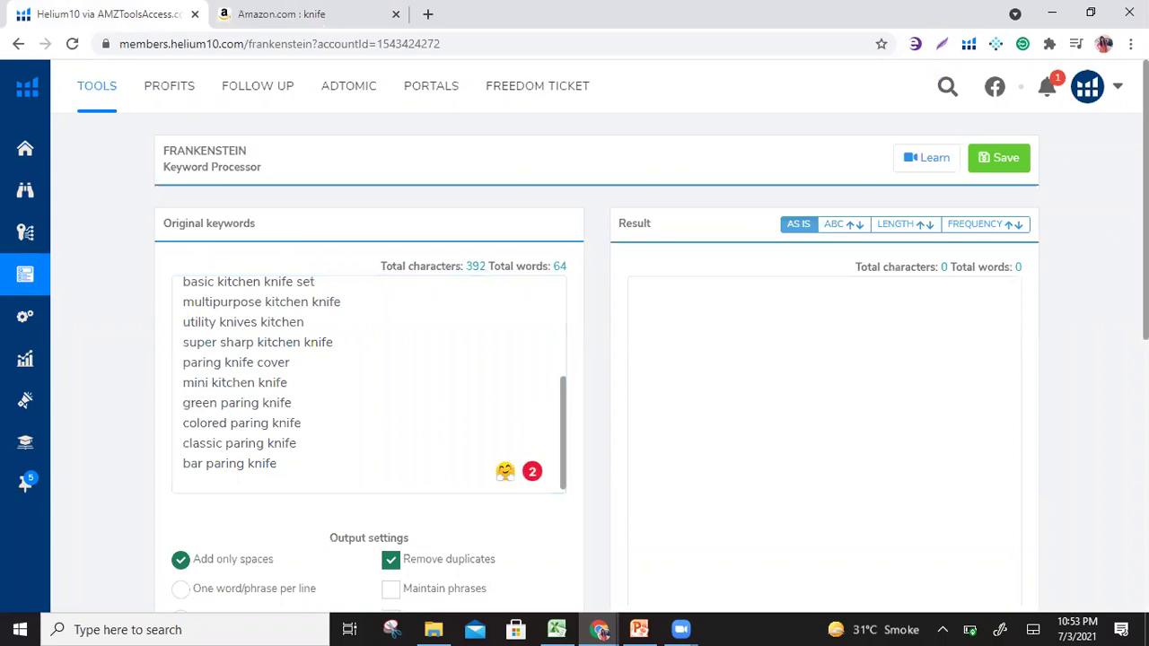
- Process the pasted keywords with the existing output settings and deselect the generated result text
scroll(575, 359, "down", 3)
scroll(575, 359, "down", 1)
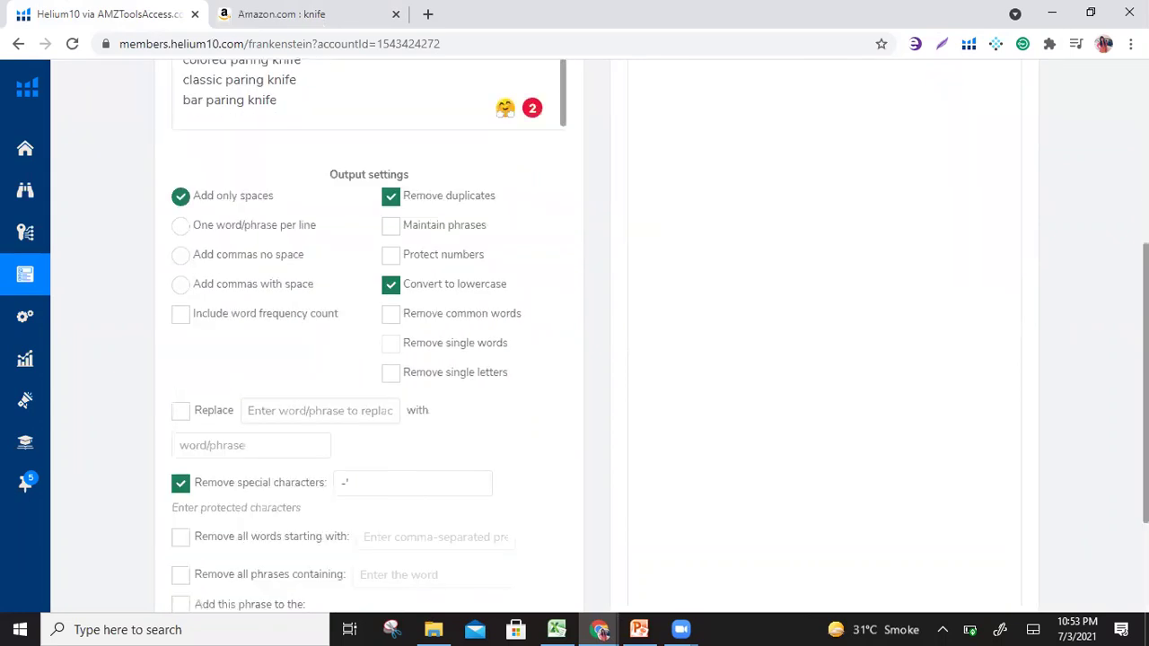
scroll(574, 360, "down", 1)
scroll(574, 359, "down", 1)
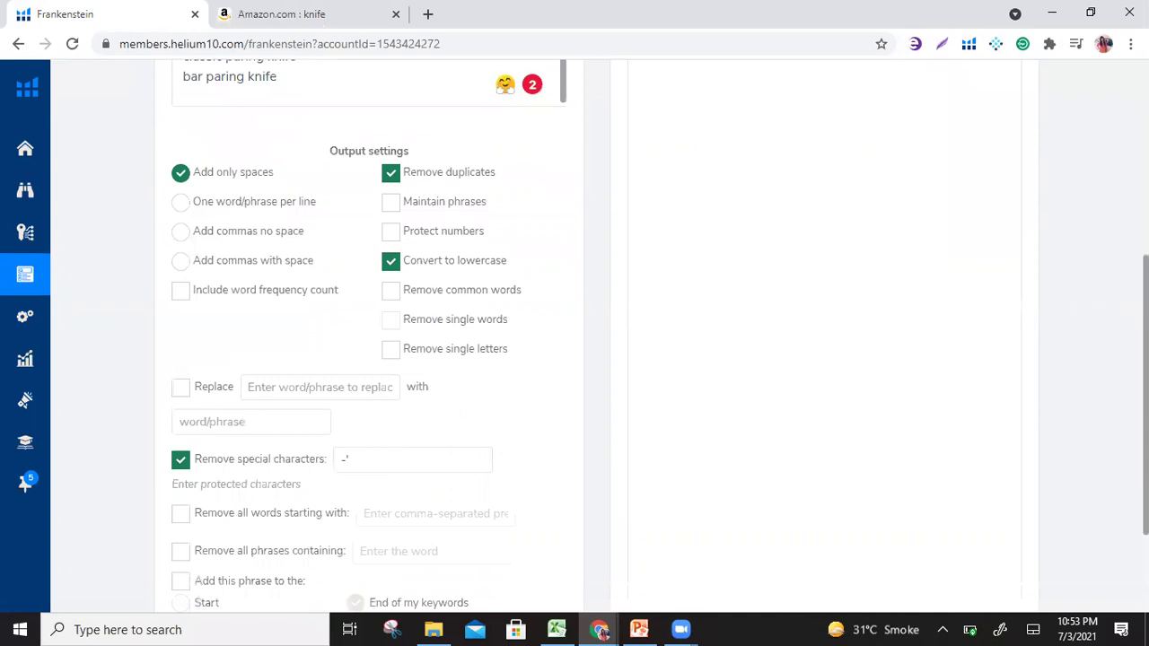
scroll(574, 359, "down", 1)
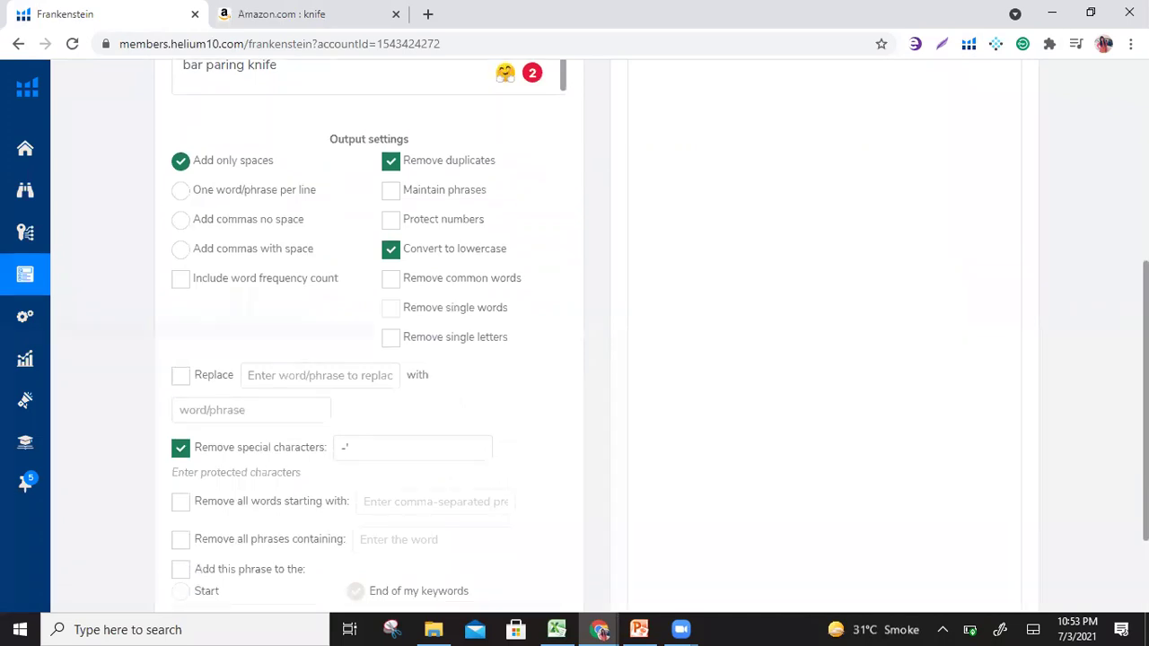
scroll(574, 359, "down", 3)
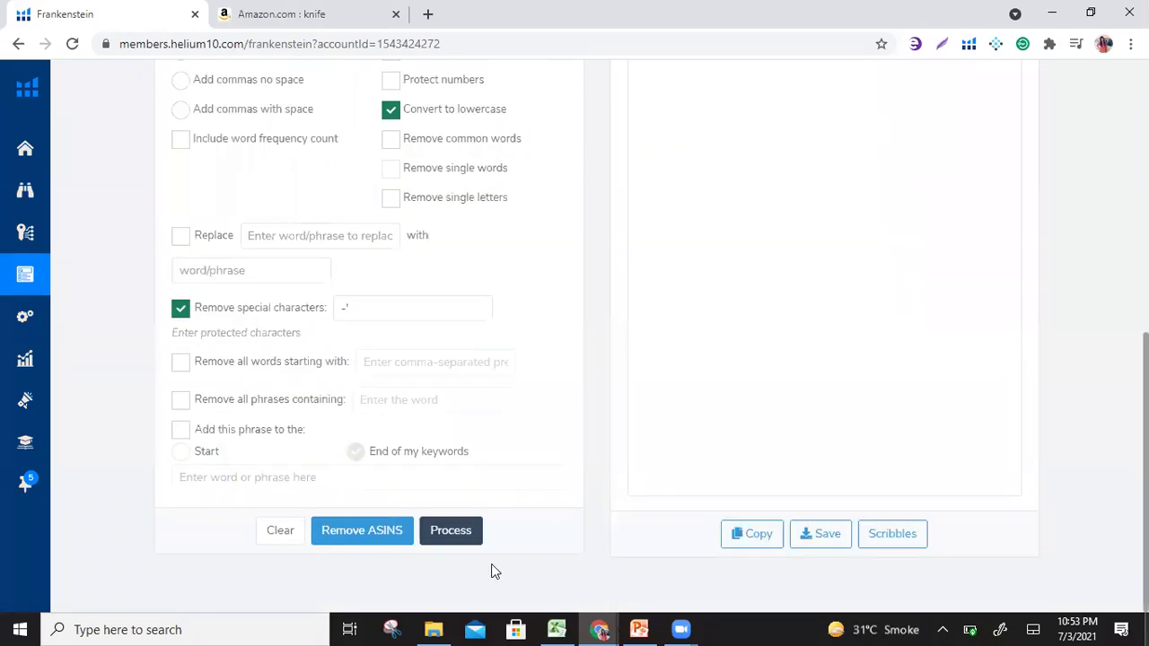
left_click(463, 538)
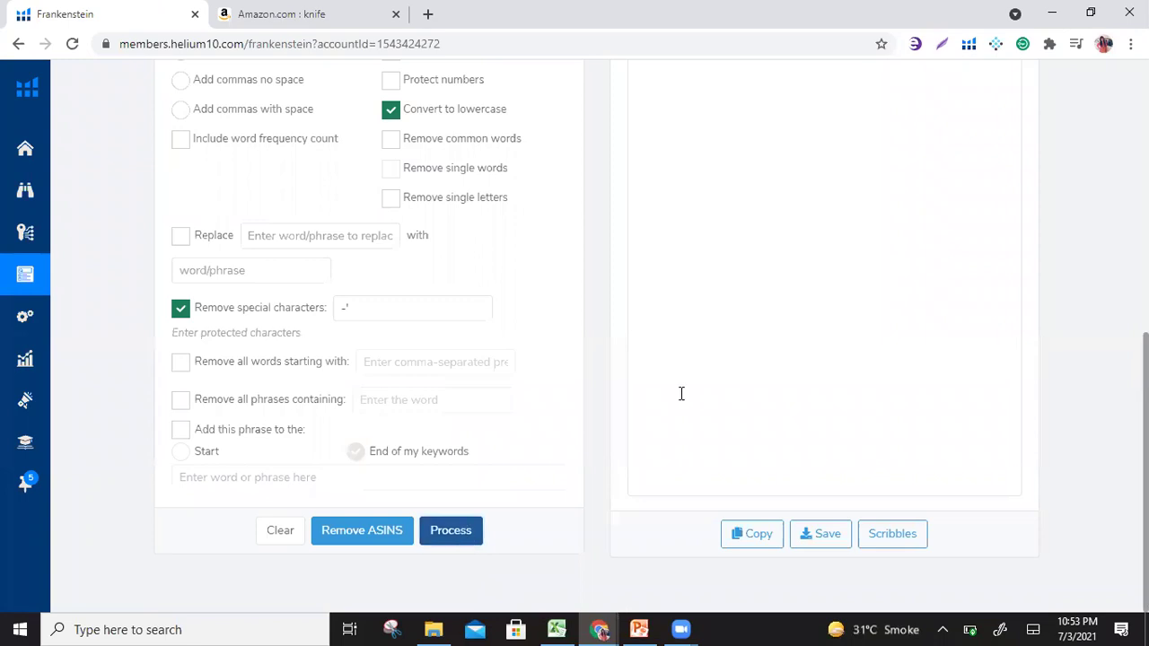
scroll(681, 393, "up", 2)
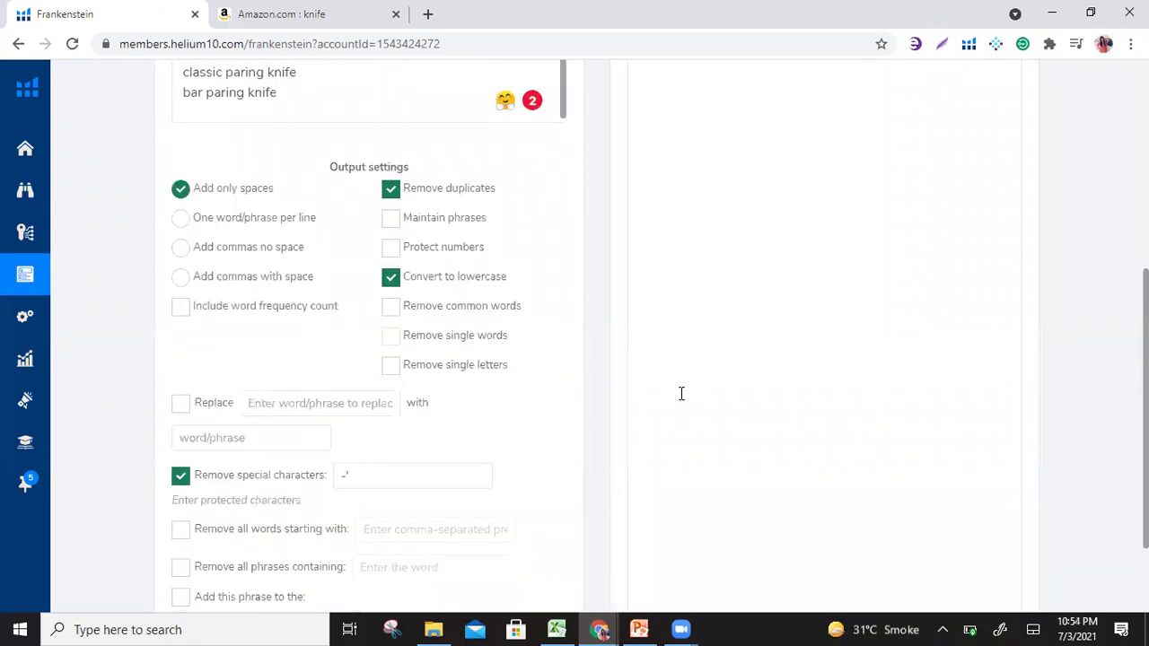
scroll(681, 394, "up", 4)
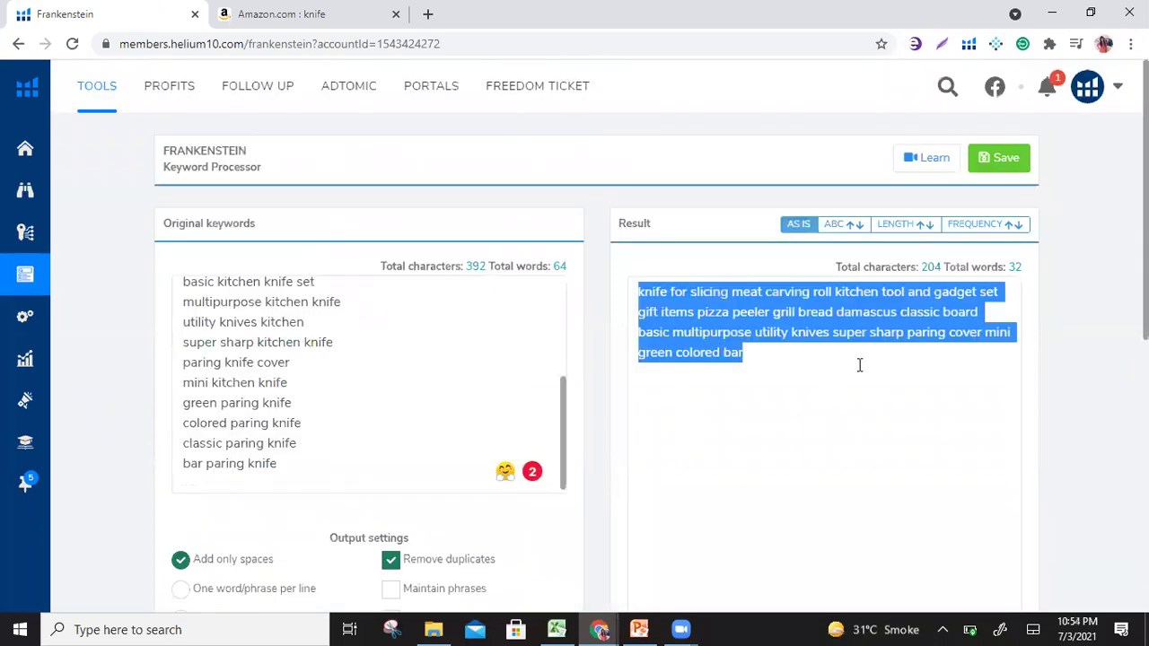
left_click(859, 365)
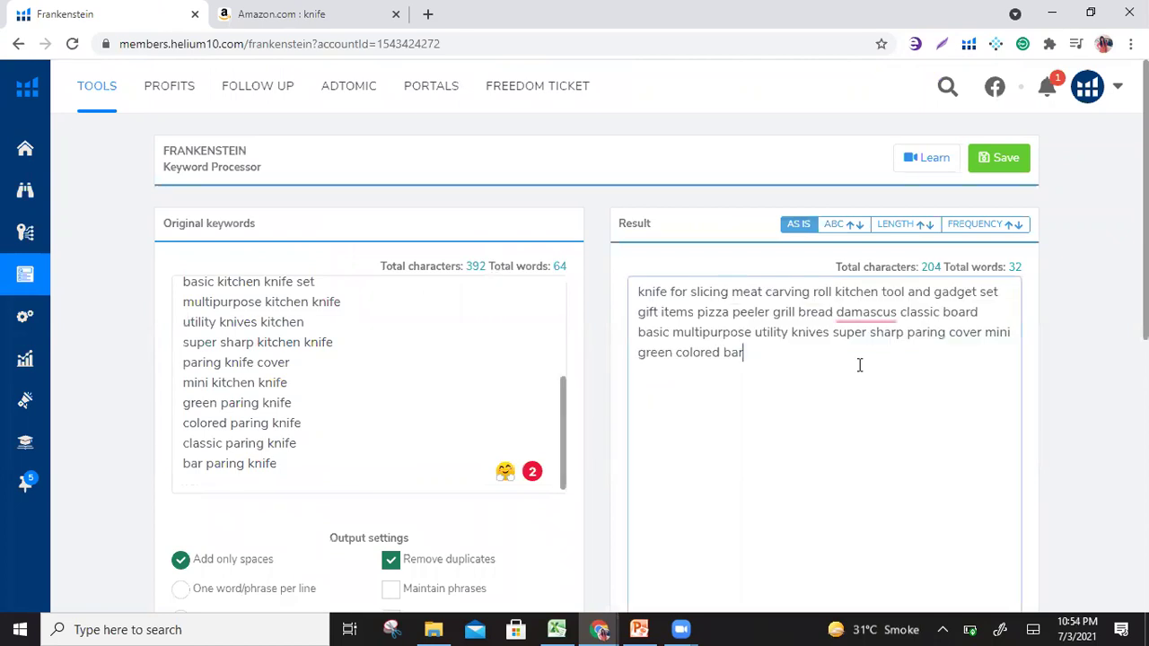
- Delete the filler words "for" and "and" from the Frankenstein result
double_click(689, 296)
key("BackSpace")
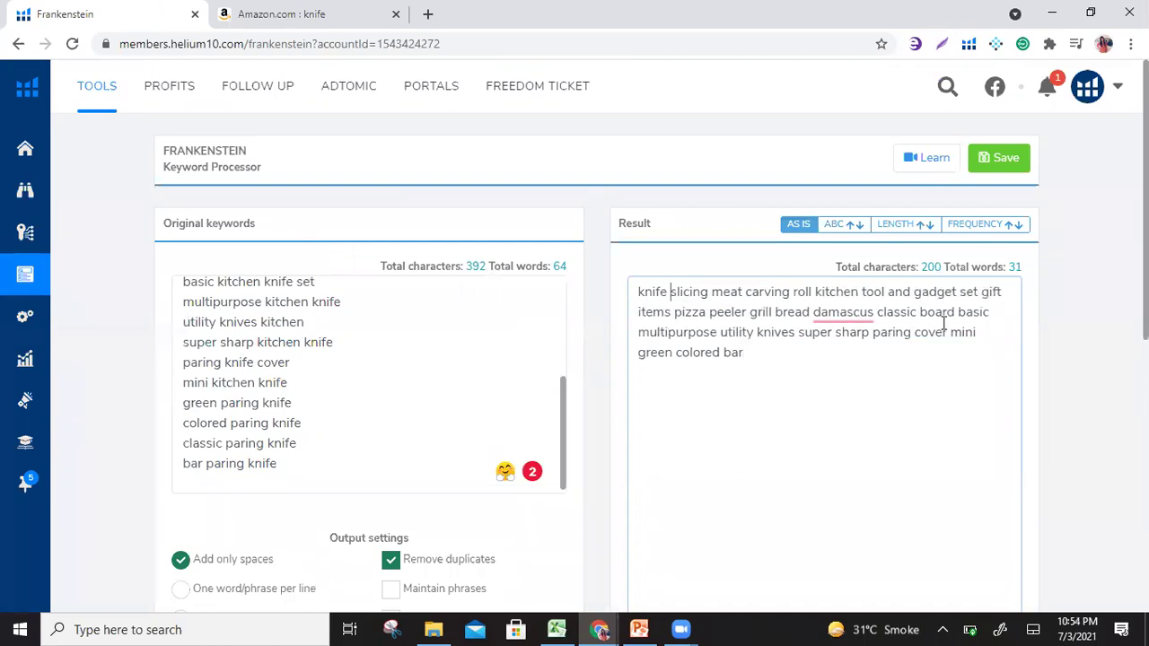
left_click(944, 332)
double_click(899, 291)
key("BackSpace")
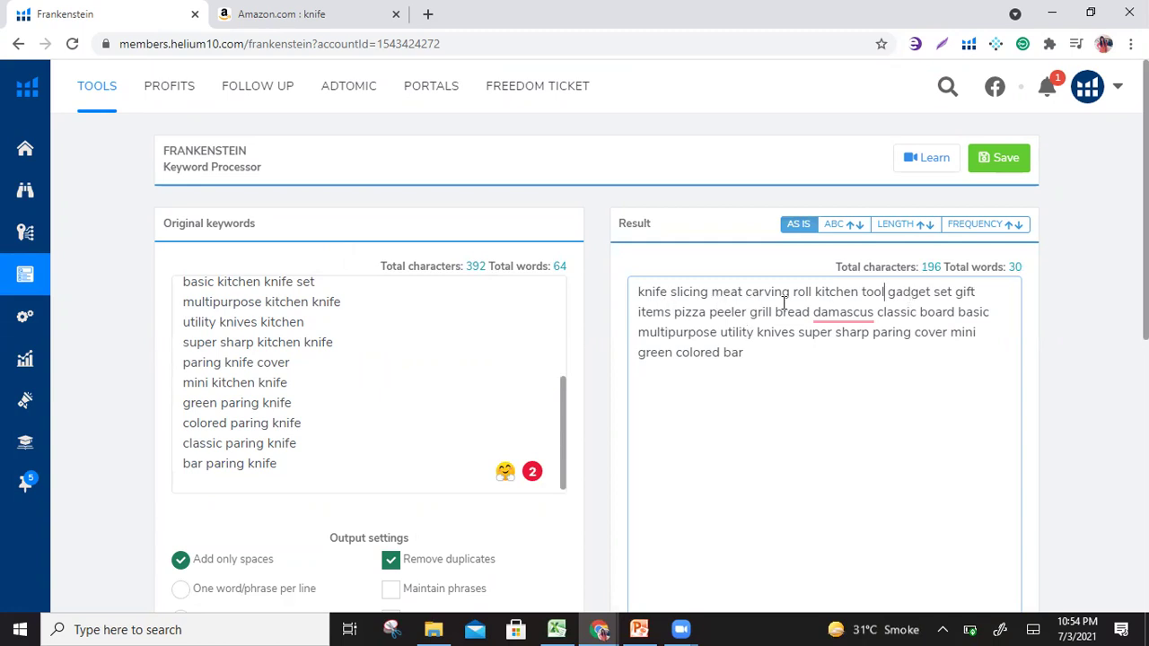
- Highlight the entire result text from "knife" through "colored bar" to check it against the character count
mouse_move(844, 311)
left_click(738, 289)
left_click(746, 333)
key("Up")
left_click_drag(744, 352, 638, 289)
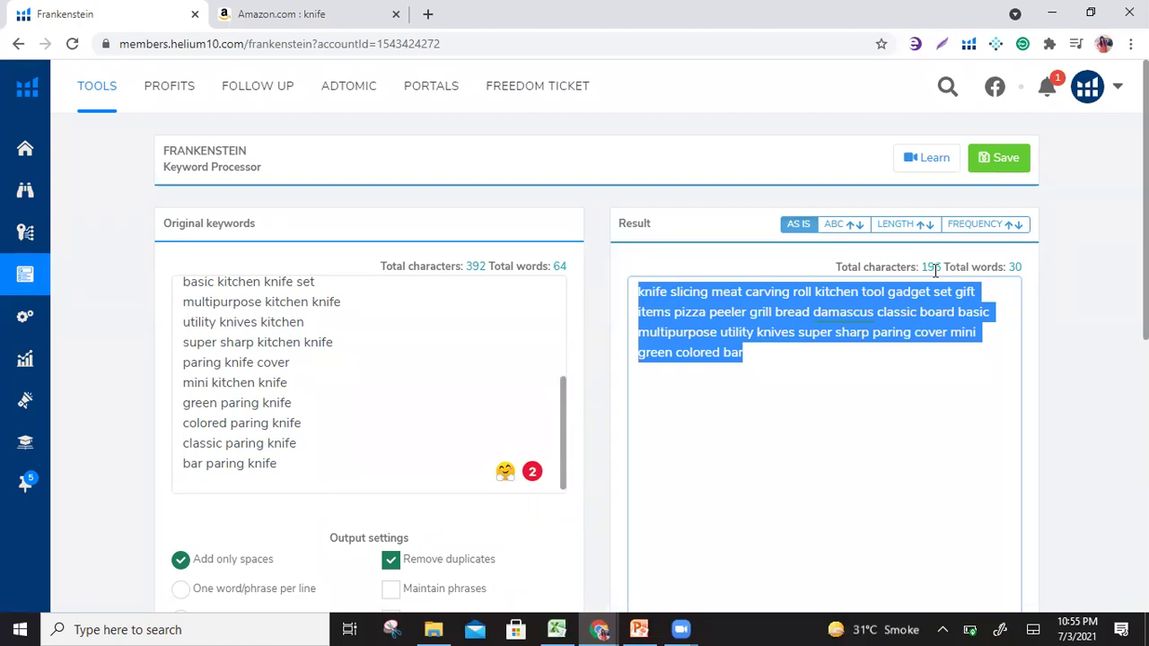
- View the Amazon knife search tab, then switch to the Product Listing presentation in PowerPoint and show the "Characteristics of Good Product Listing" slide
left_click(303, 13)
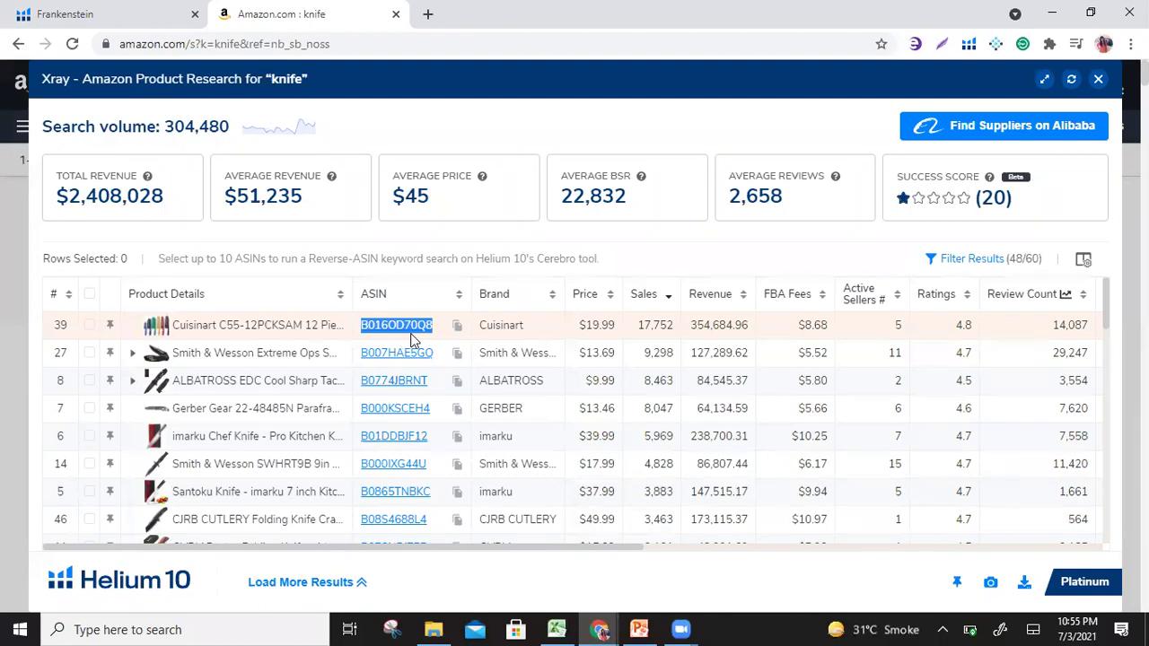
left_click(639, 627)
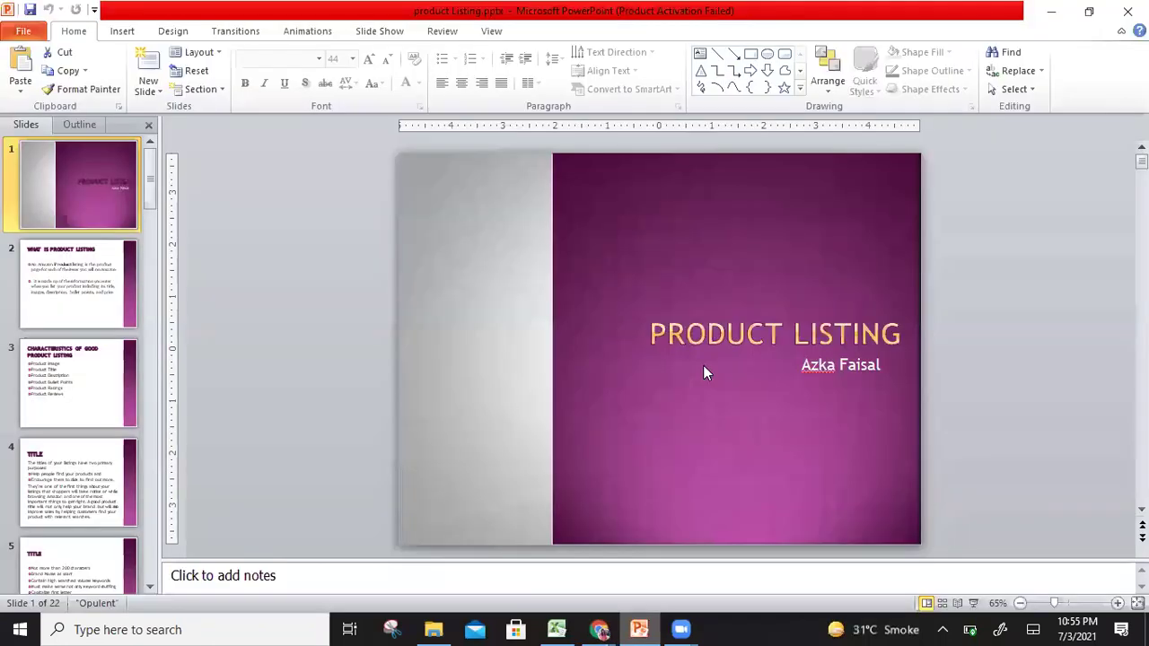
left_click(114, 380)
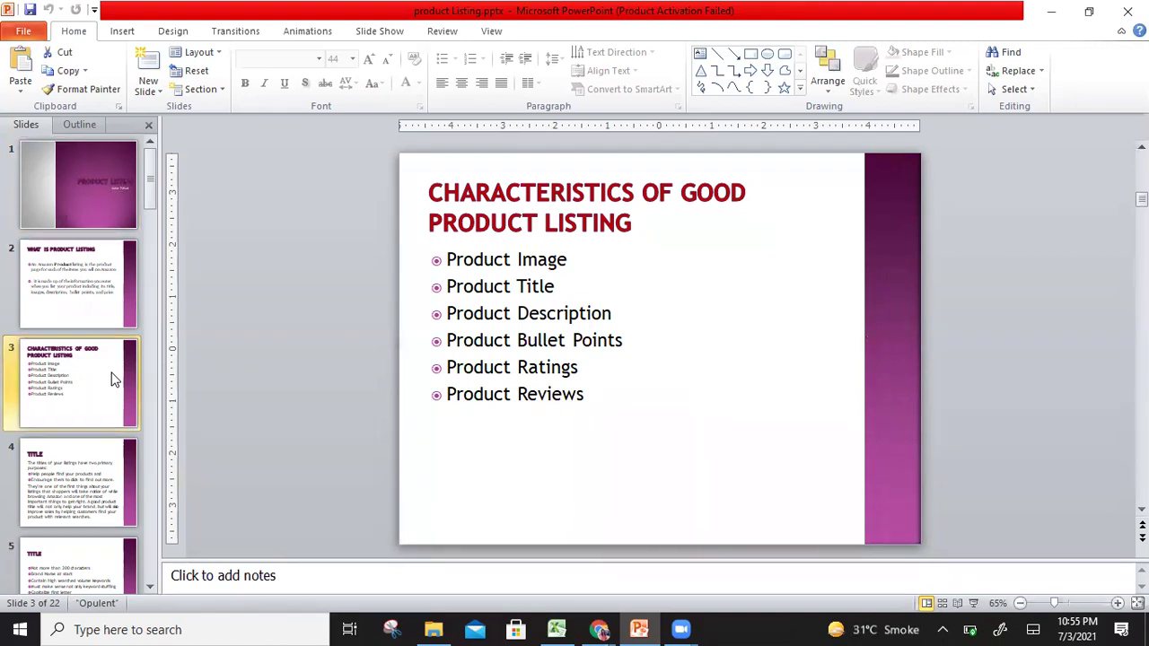
key("Down")
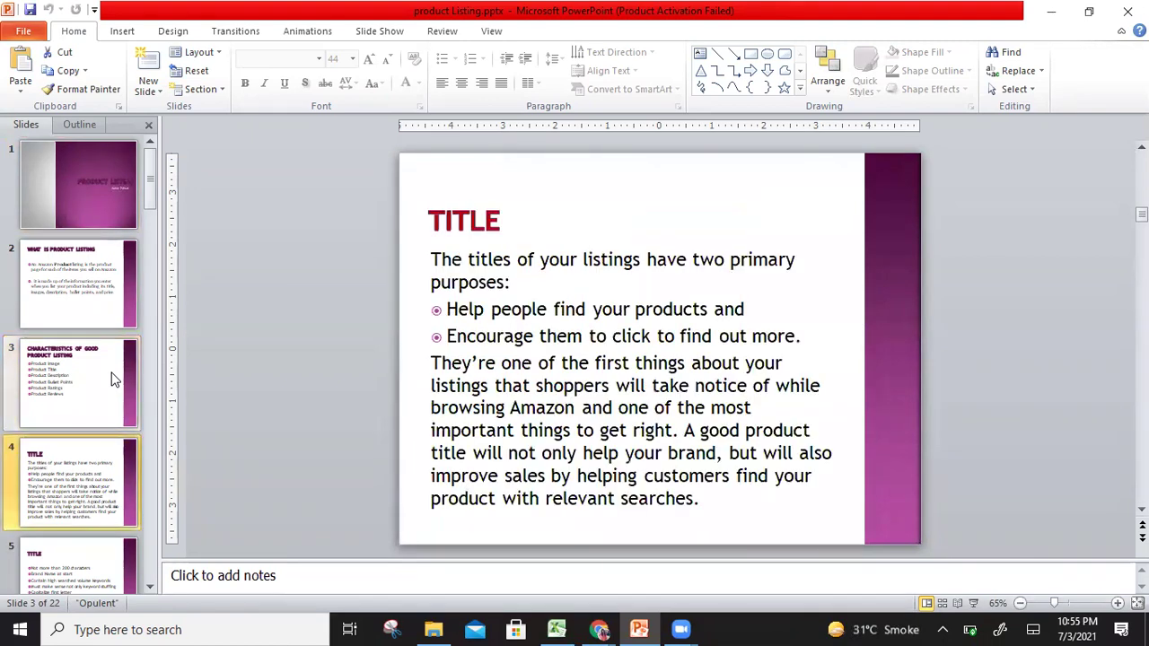
key("Up")
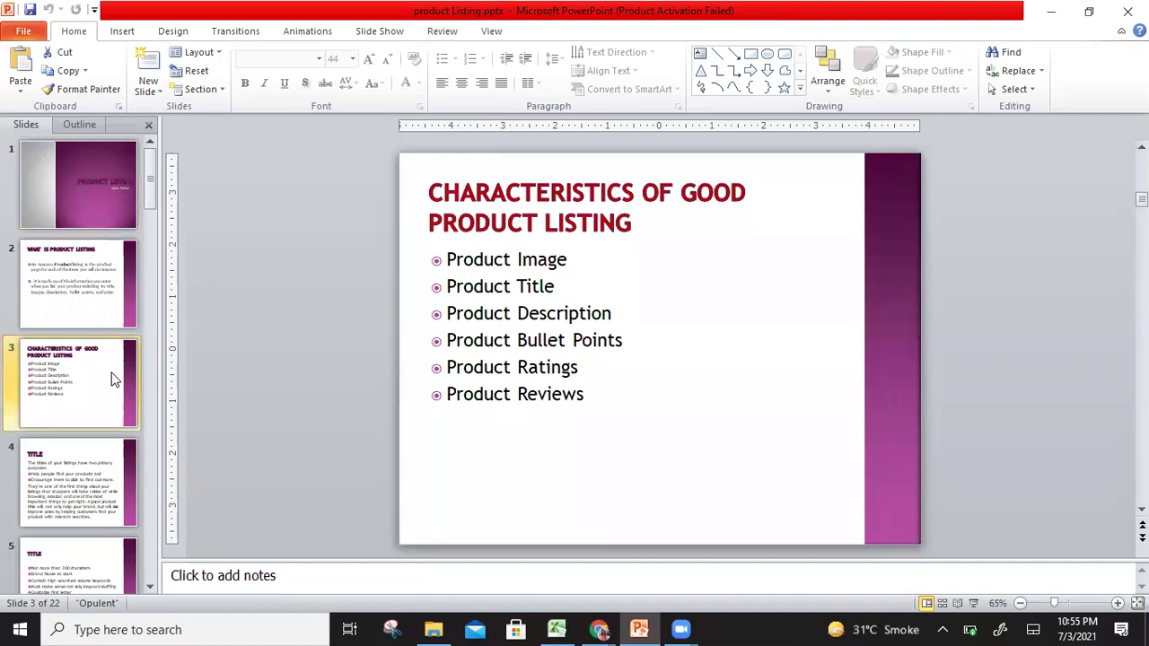
left_click(601, 628)
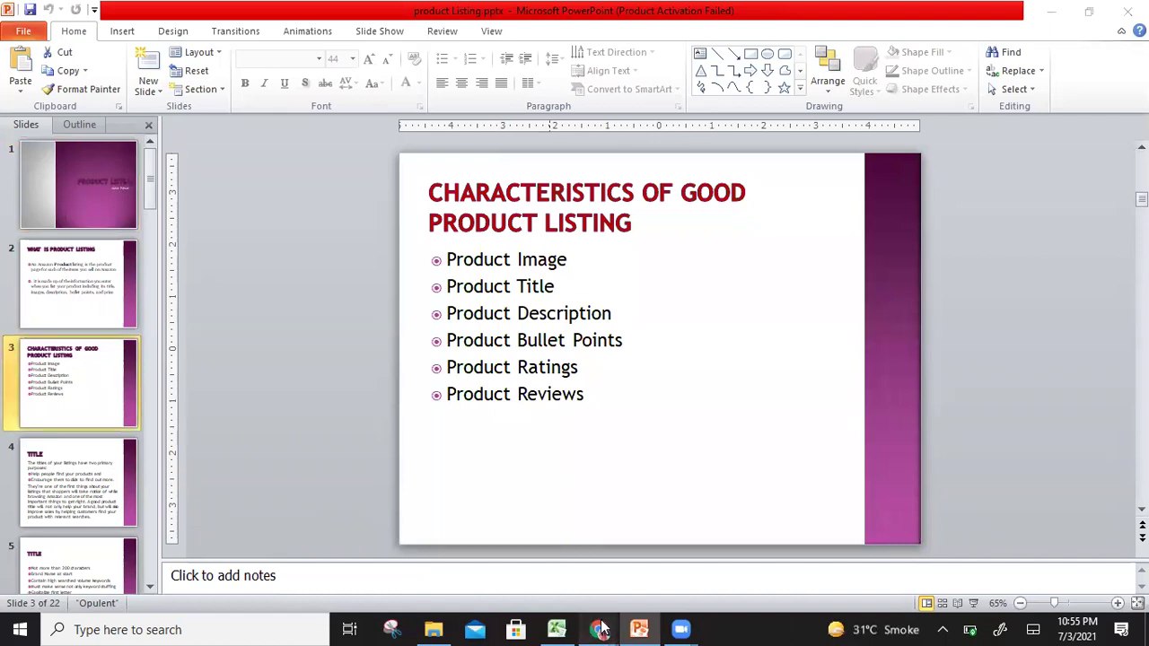
left_click(391, 432)
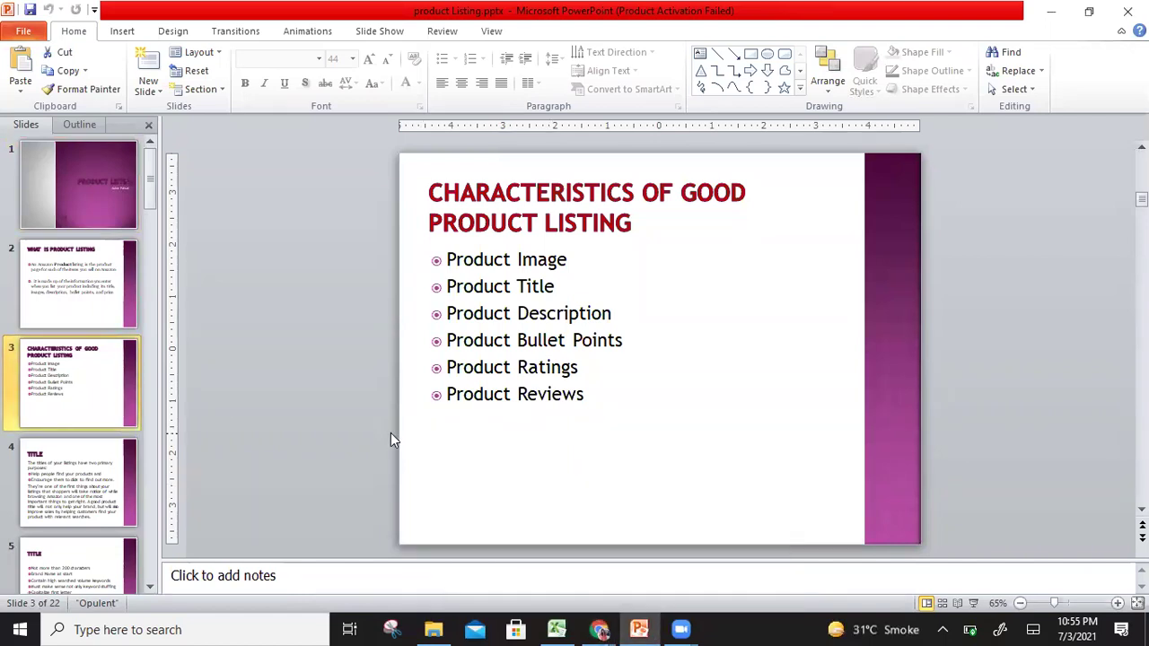
- Page forward through the slides from Title past Description, Images and Reviews to the Rating slide
key("Down")
key("Down")
key("Down")
key("Down")
key("Down")
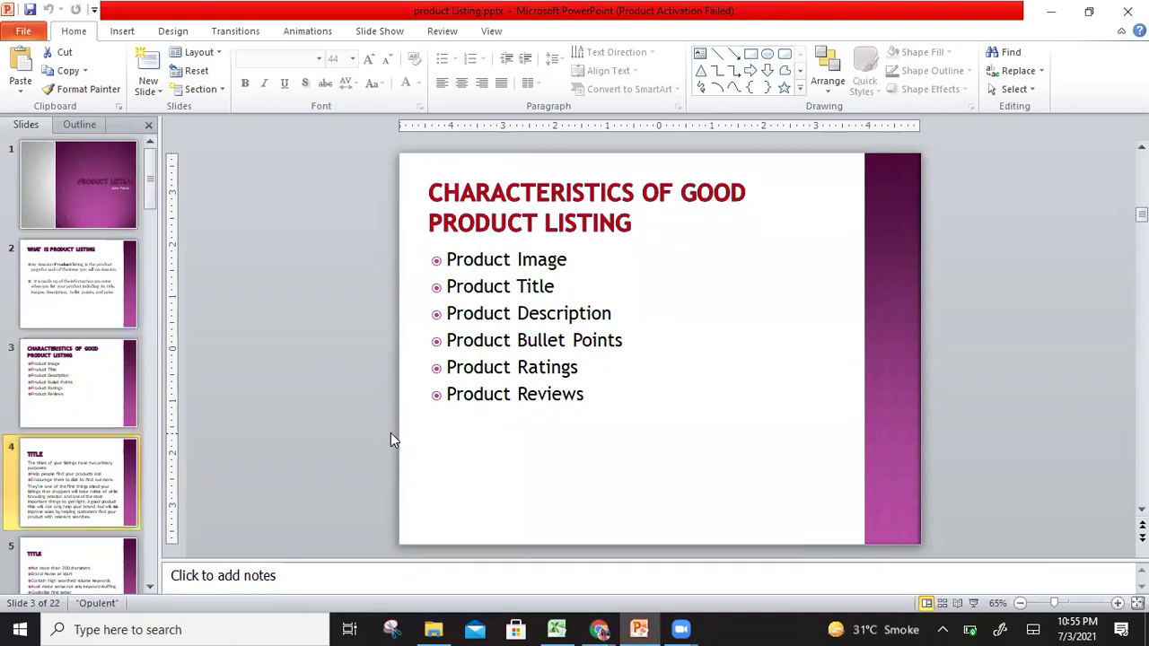
key("Down")
key("Down")
key("Down")
key("Down")
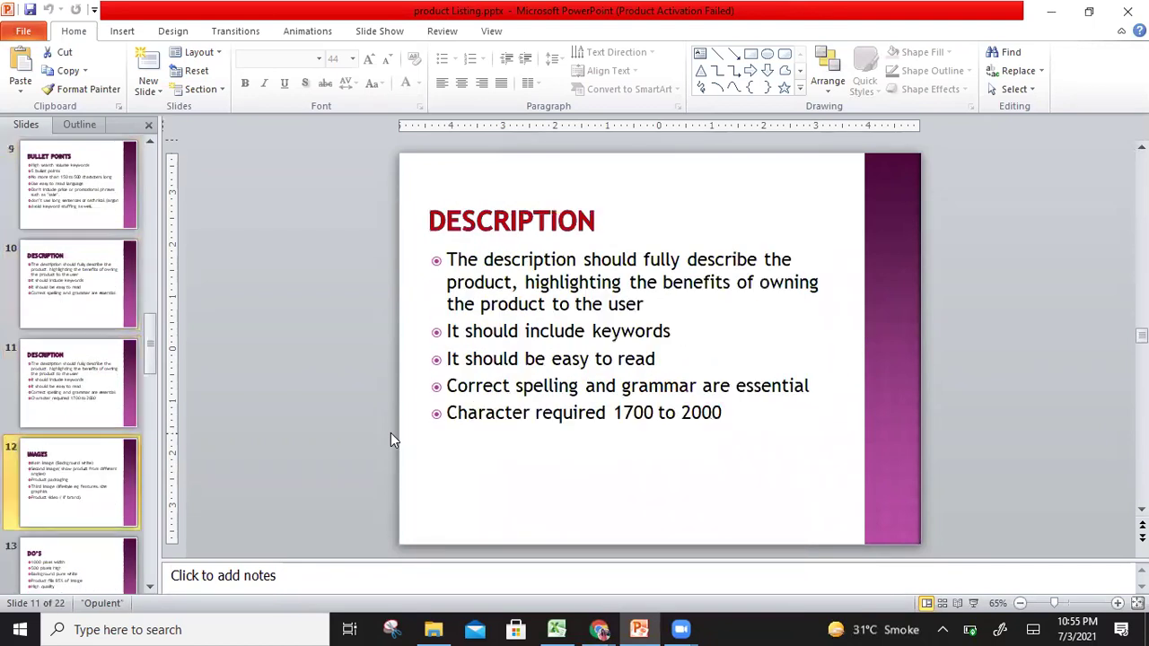
key("Down")
key("Down")
key("Down")
key("Down")
key("Down")
key("Down")
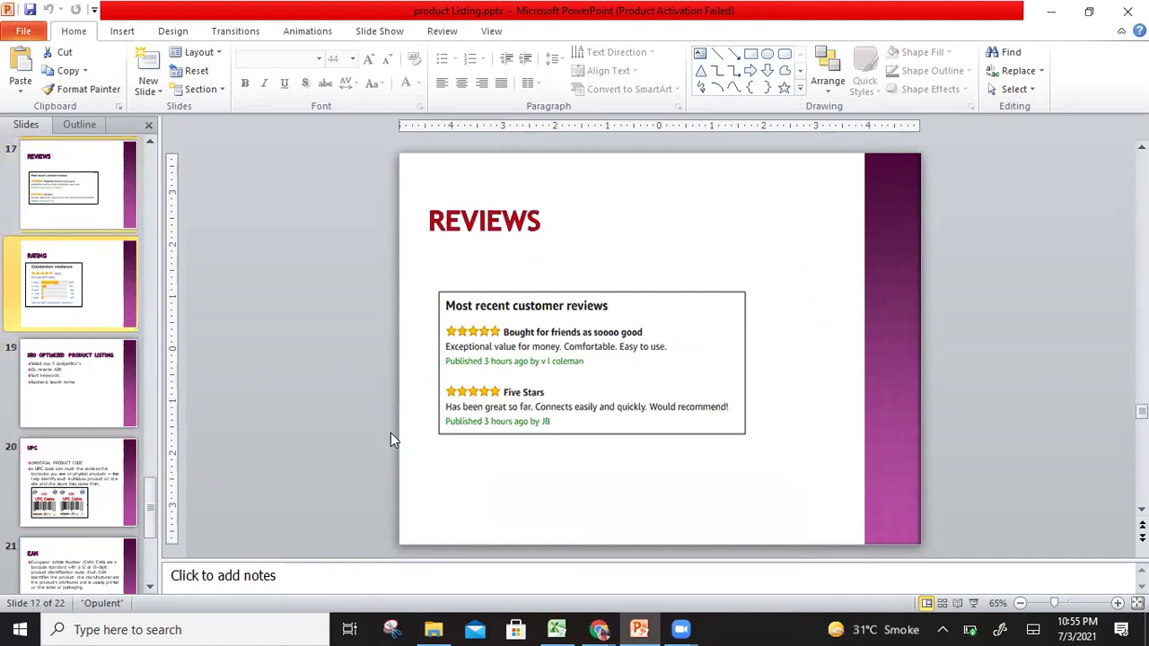
- Switch to the Cerebro keyword workbook in Excel and examine the keyword phrases in column A from row 11448 up to row 11138
left_click(558, 628)
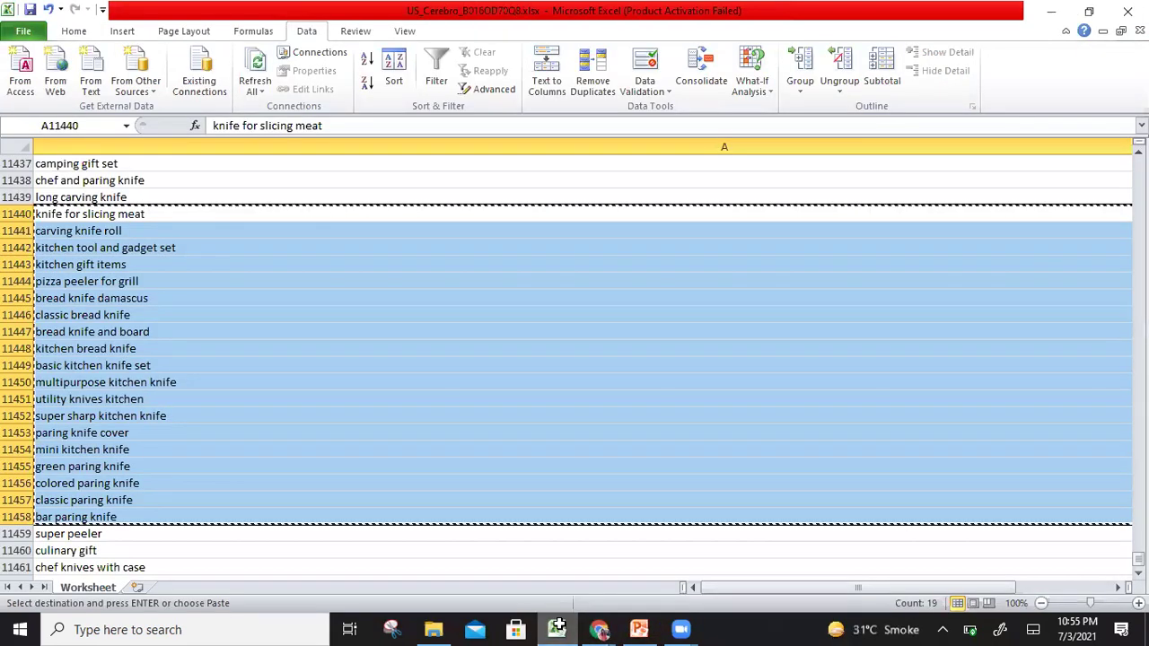
left_click(592, 354)
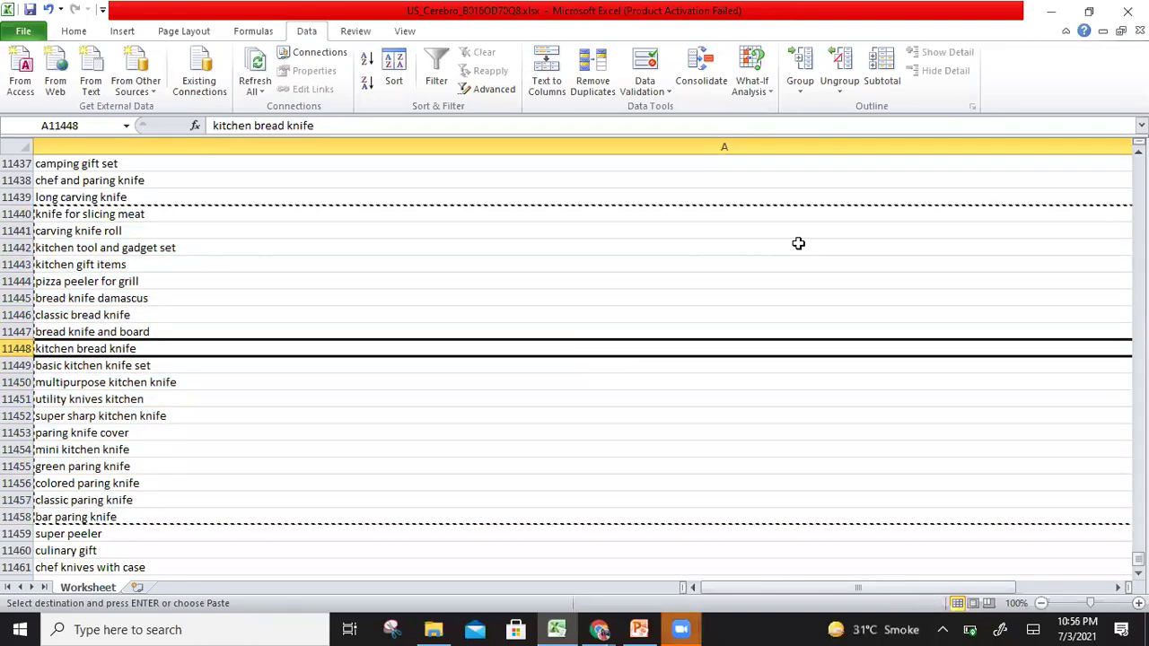
key("Up")
key("Up")
key("Up")
key("Up")
key("Up")
key("Up")
key("Up")
key("Up")
key("Up")
key("Up")
key("Up")
key("Up")
key("Up")
key("Up")
key("Up")
key("Up")
key("Up")
key("Up")
key("Up")
key("Up")
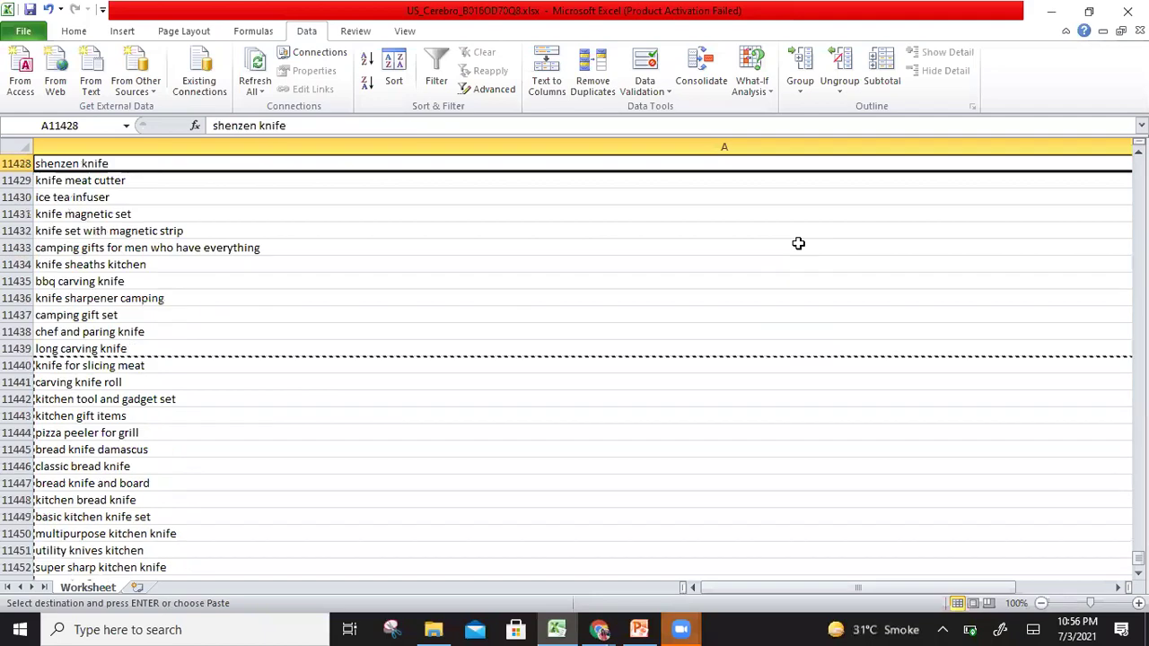
key("Up")
key("Up")
key("Up")
key("Up")
key("Up")
key("Up")
key("Up")
key("Up")
key("Up")
key("Up")
key("Up")
key("Up")
key("Up")
key("Up")
key("Up")
key("Up")
key("Up")
key("Up")
key("Up")
key("Up")
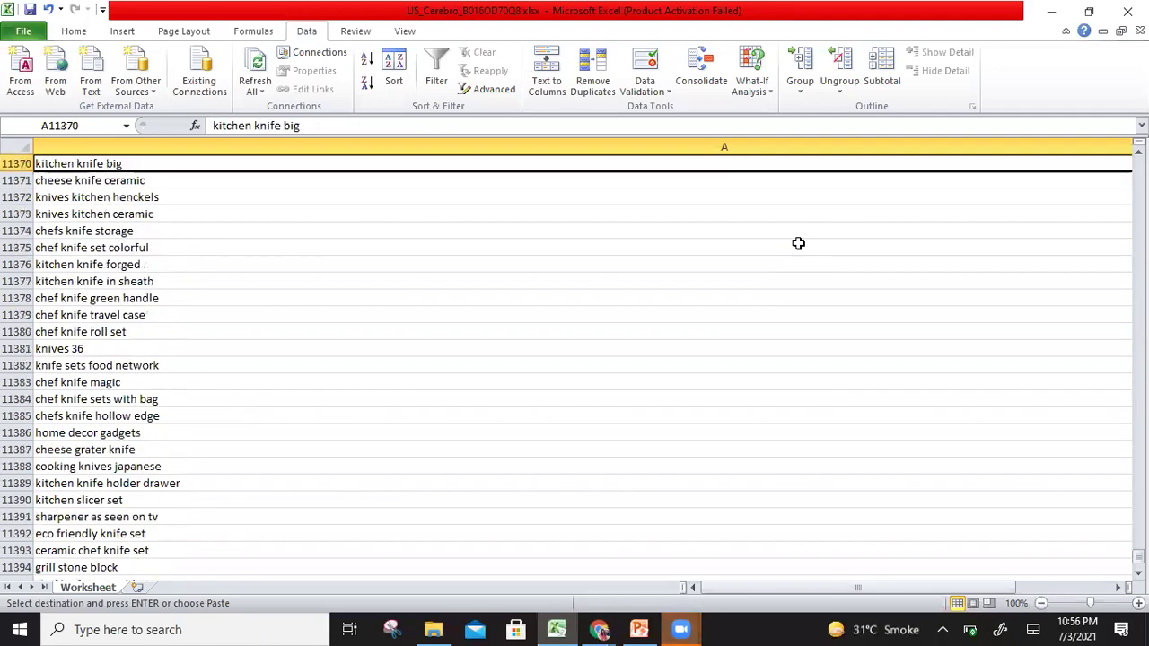
key("Up")
key("Up")
key("Up")
key("Up")
key("Up")
key("Up")
key("Up")
key("Up")
key("Up")
key("Up")
key("Up")
key("Up")
key("Up")
key("Up")
key("Up")
key("Up")
key("Up")
key("Up")
key("Up")
key("Up")
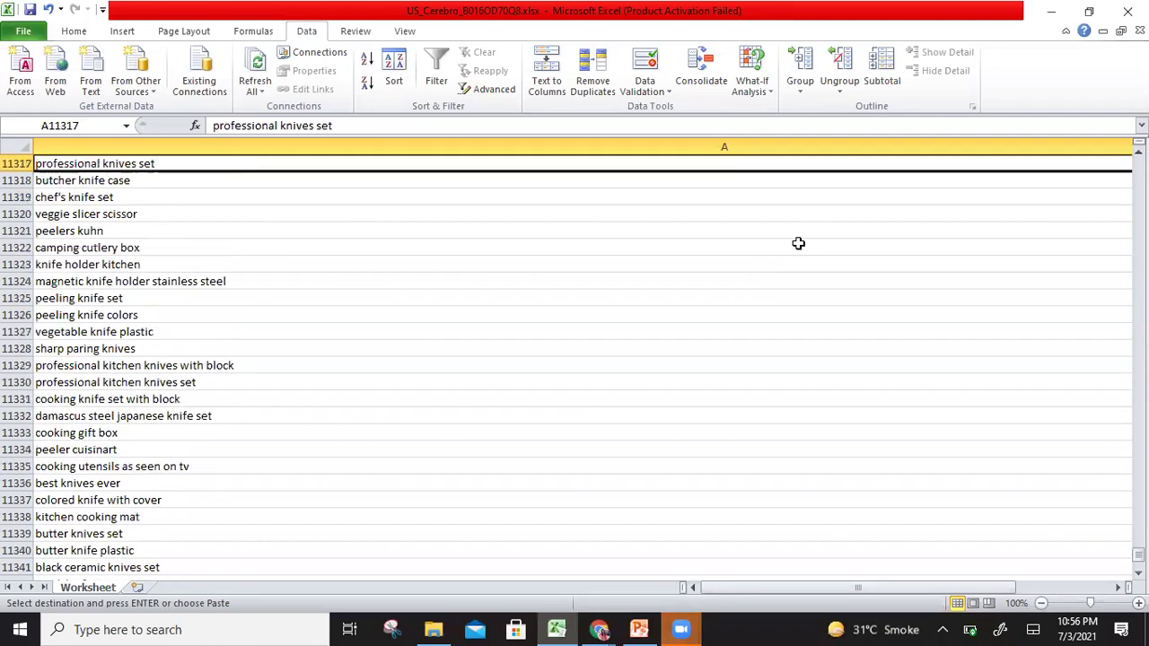
key("Up")
key("Up")
key("Up")
key("Up")
key("Up")
key("Up")
key("Up")
key("Up")
key("Up")
key("Up")
key("Up")
key("Up")
key("Up")
key("Up")
key("Up")
key("Up")
key("Up")
key("Up")
key("Up")
key("Up")
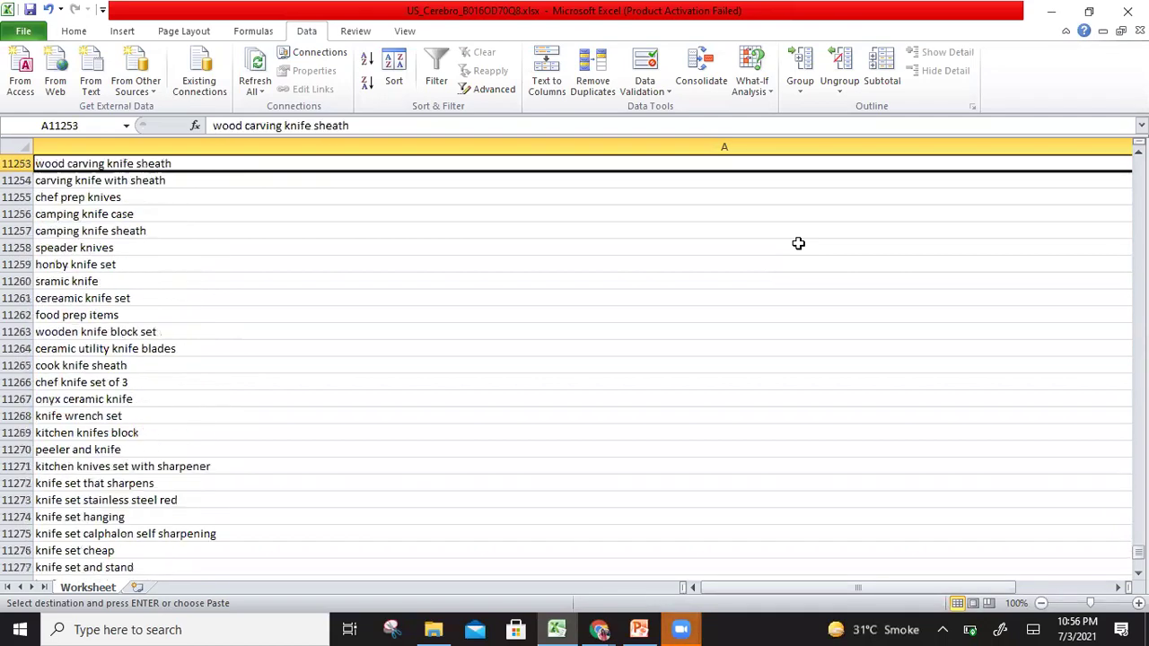
key("Up")
key("Up")
key("Up")
key("Up")
key("Up")
key("Up")
key("Up")
key("Up")
key("Up")
key("Up")
key("Up")
key("Up")
key("Up")
key("Up")
key("Up")
key("Up")
key("Up")
key("Up")
key("Up")
key("Up")
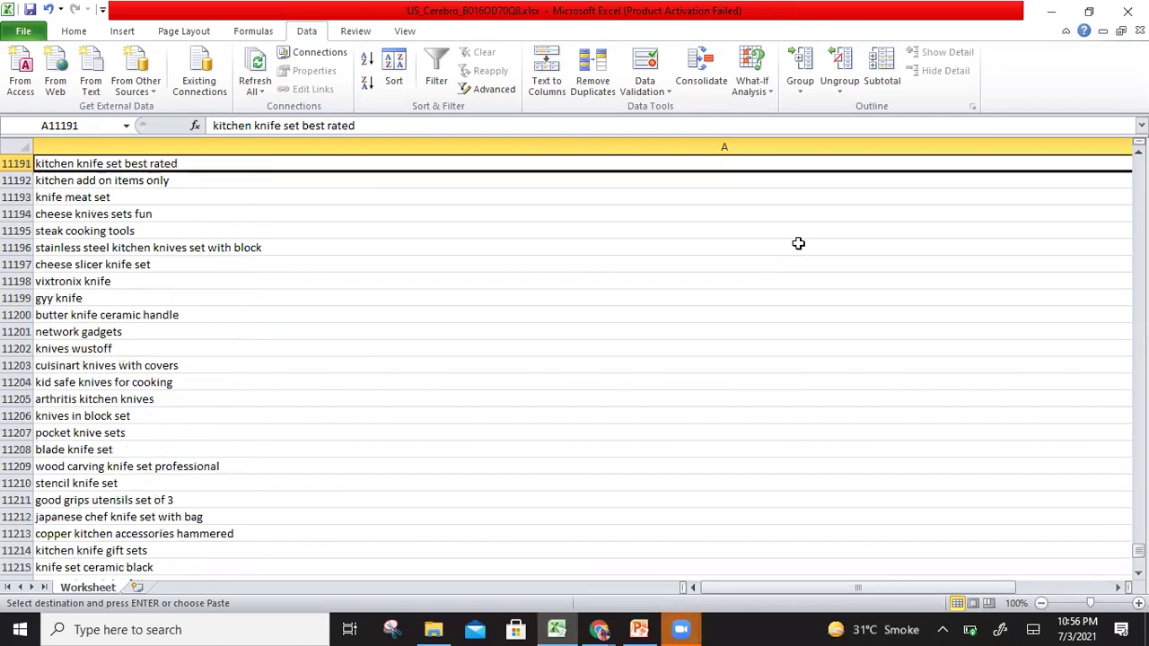
key("Up")
key("Up")
key("Up")
key("Up")
key("Up")
key("Up")
key("Up")
key("Up")
key("Up")
key("Up")
key("Up")
key("Up")
key("Up")
key("Up")
key("Up")
key("Up")
key("Up")
key("Up")
key("Up")
key("Up")
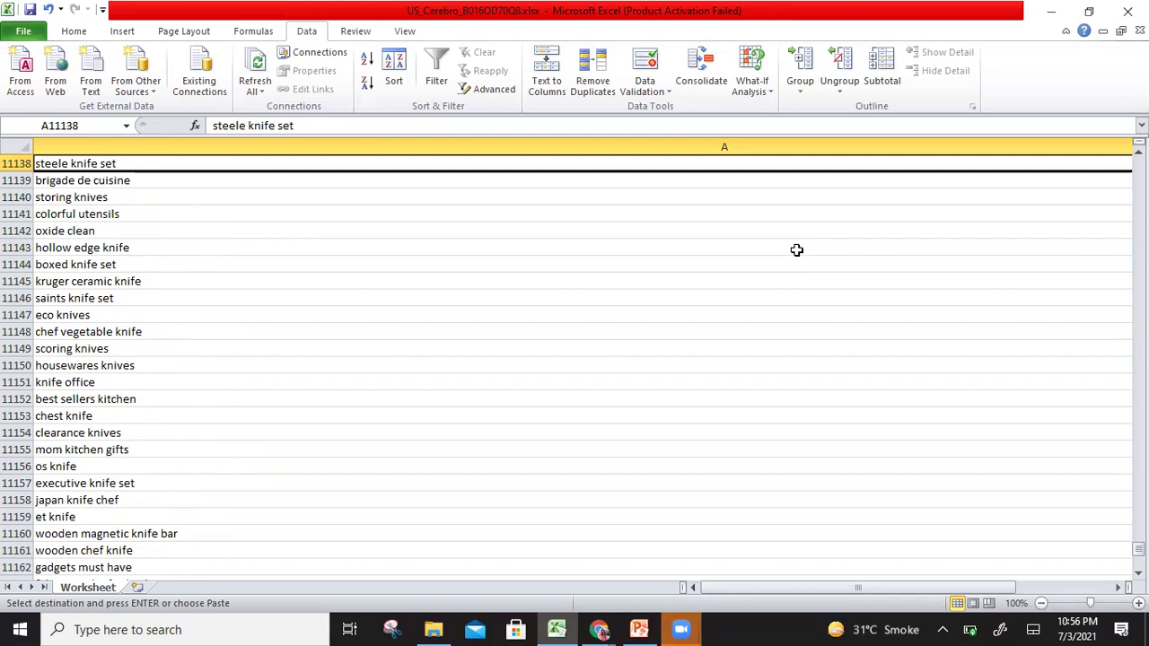
- Copy the keyword "japan knife chef" from cell A11158 and switch to the Chrome window with the Helium 10 and Amazon tabs
left_click(116, 225)
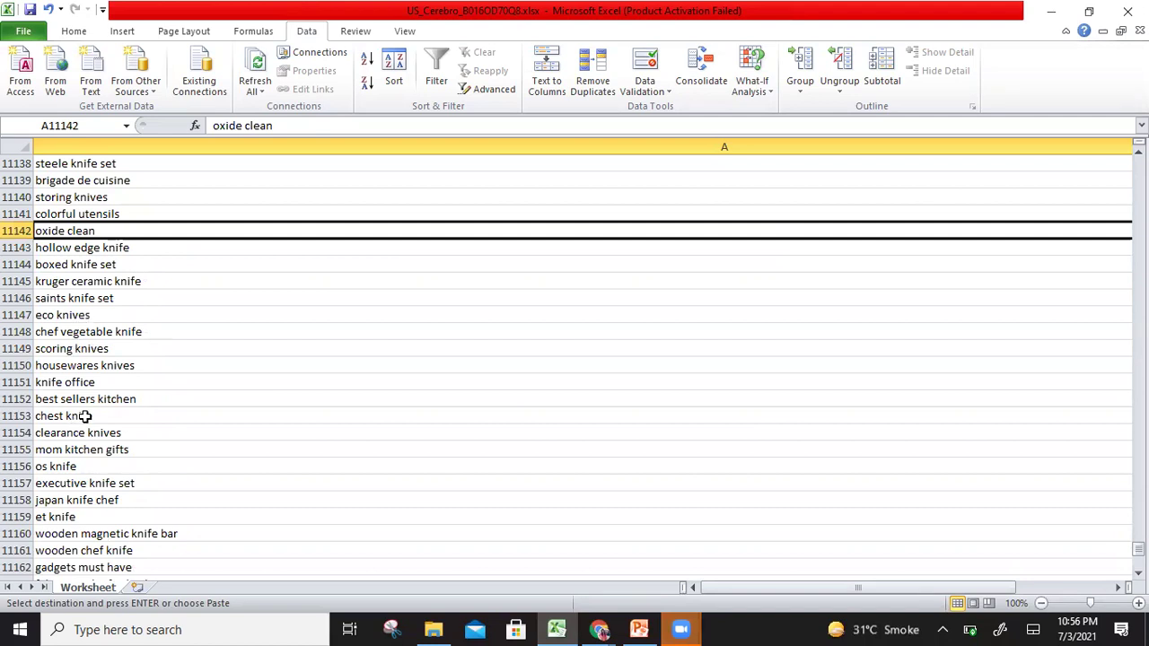
left_click(81, 500)
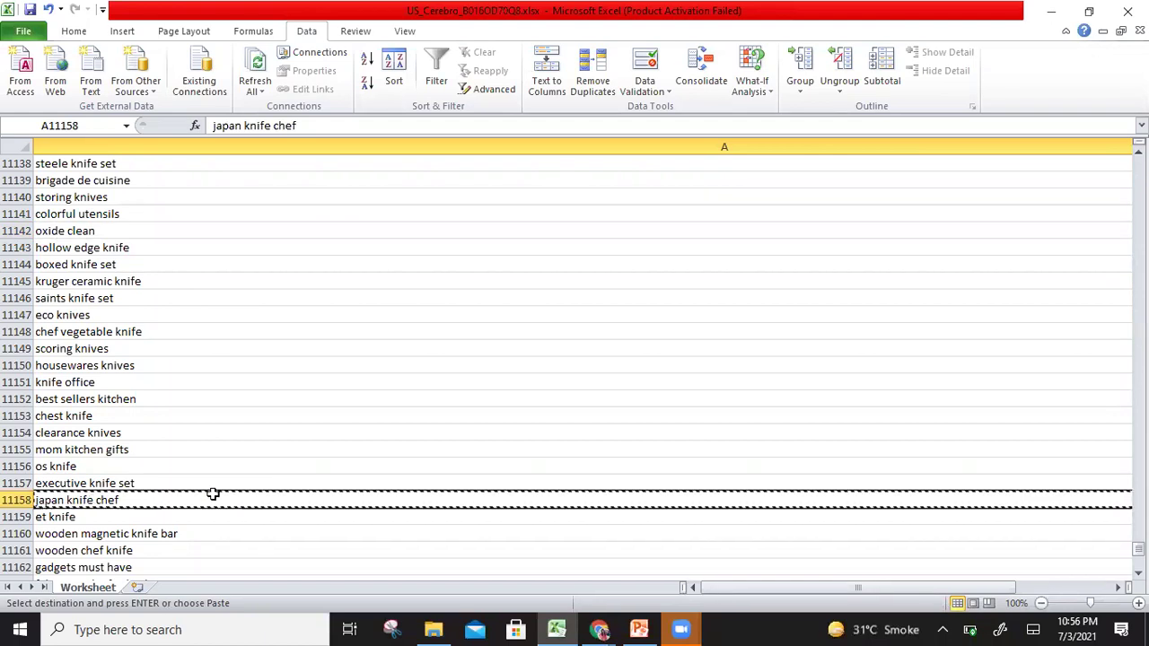
mouse_move(581, 628)
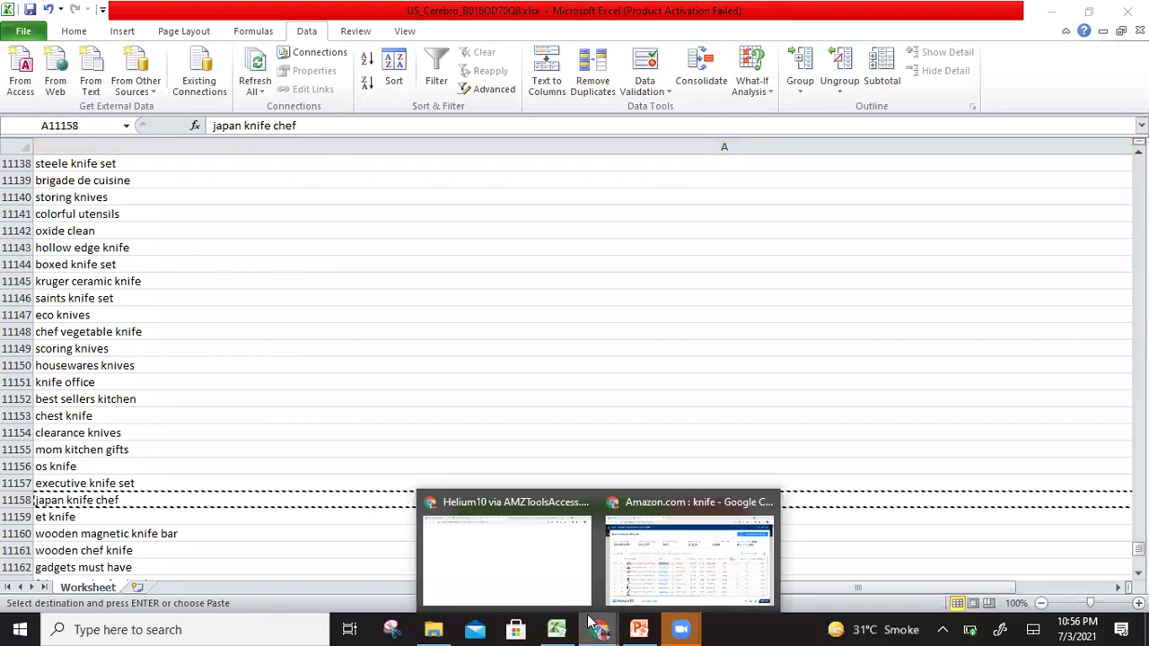
left_click(530, 593)
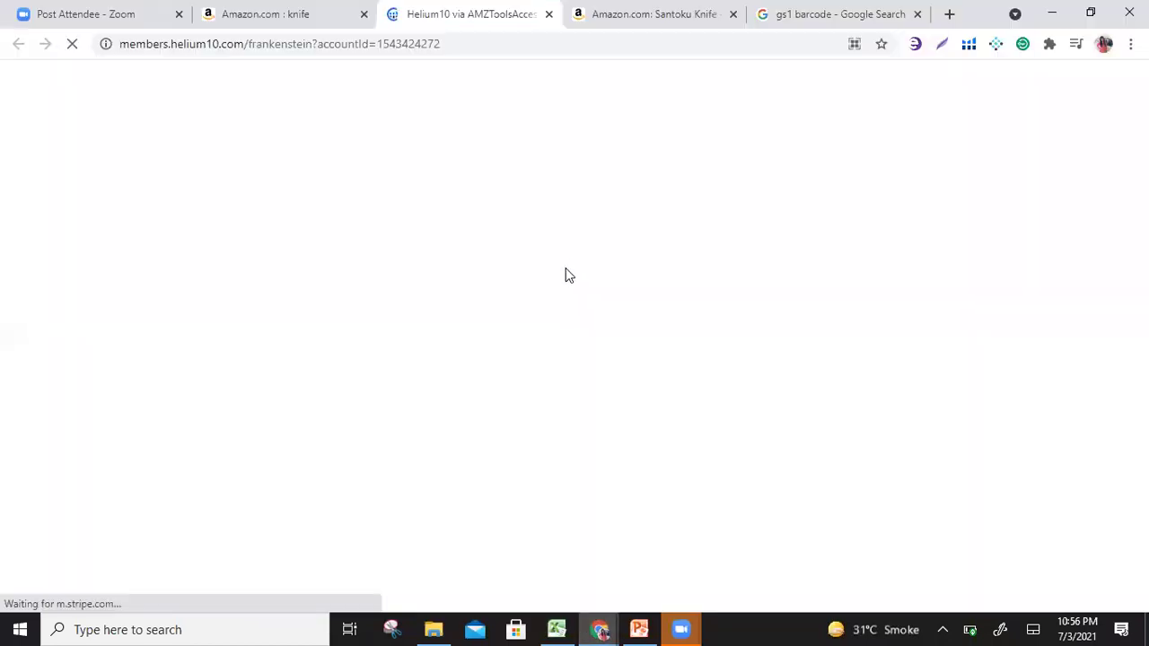
- View the Santoku Knife product page on Amazon, from its bundle offers back up to the bullet points
left_click(656, 13)
scroll(974, 142, "up", 10)
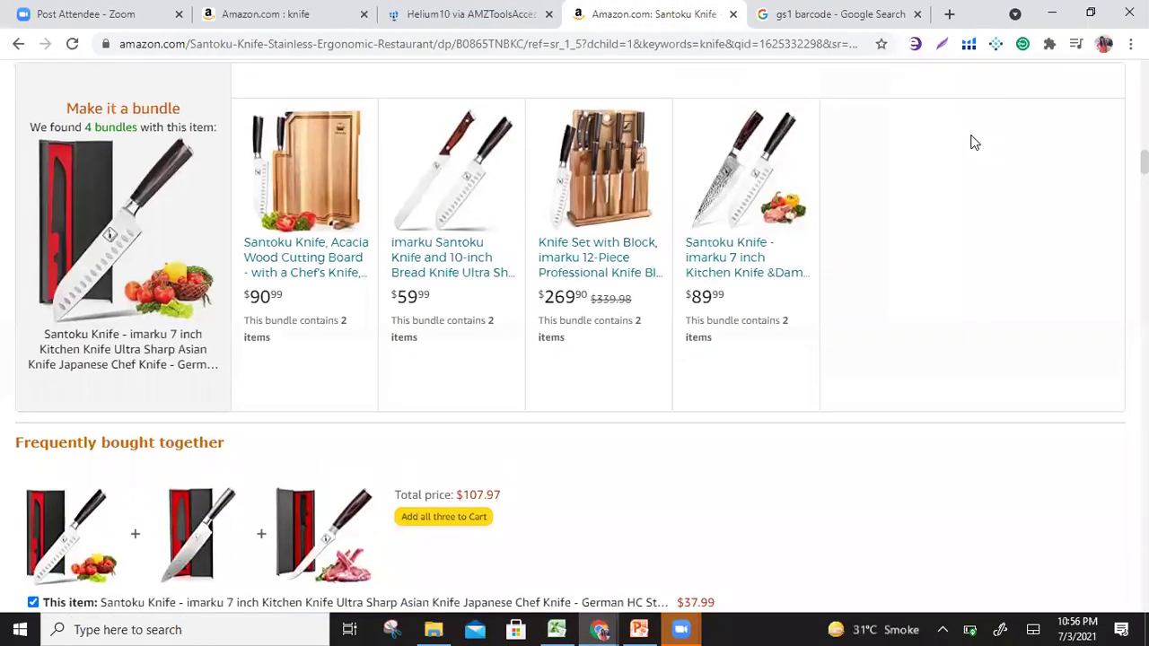
scroll(972, 134, "up", 5)
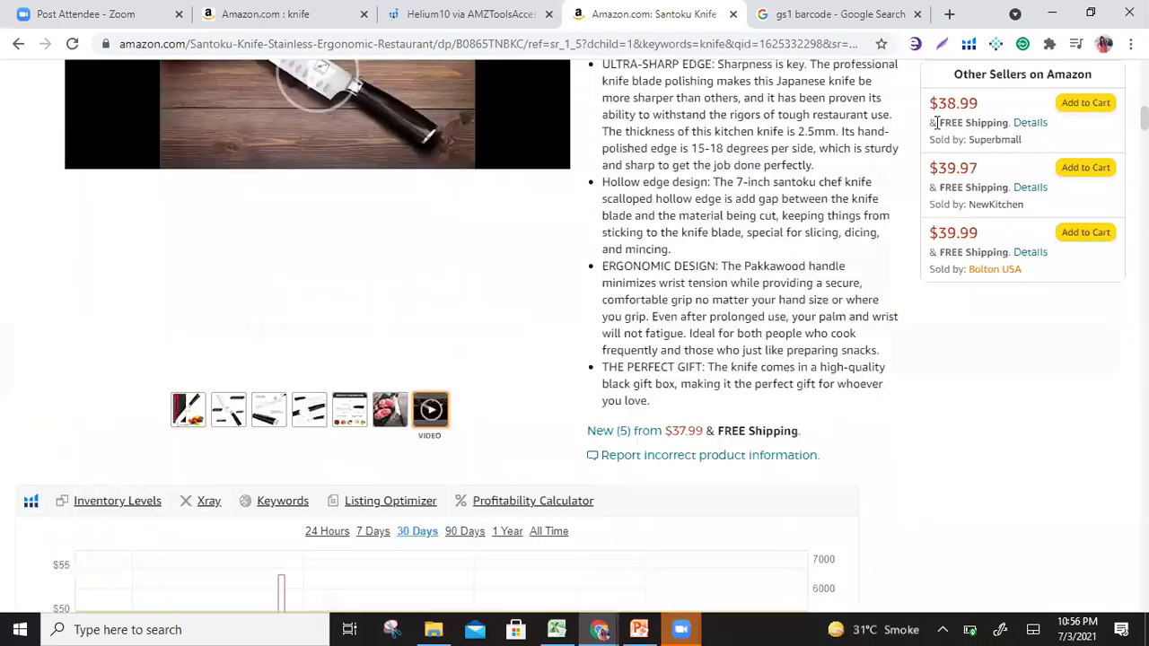
- Return to the Amazon knife search results and close the Xray product research overlay
left_click(330, 18)
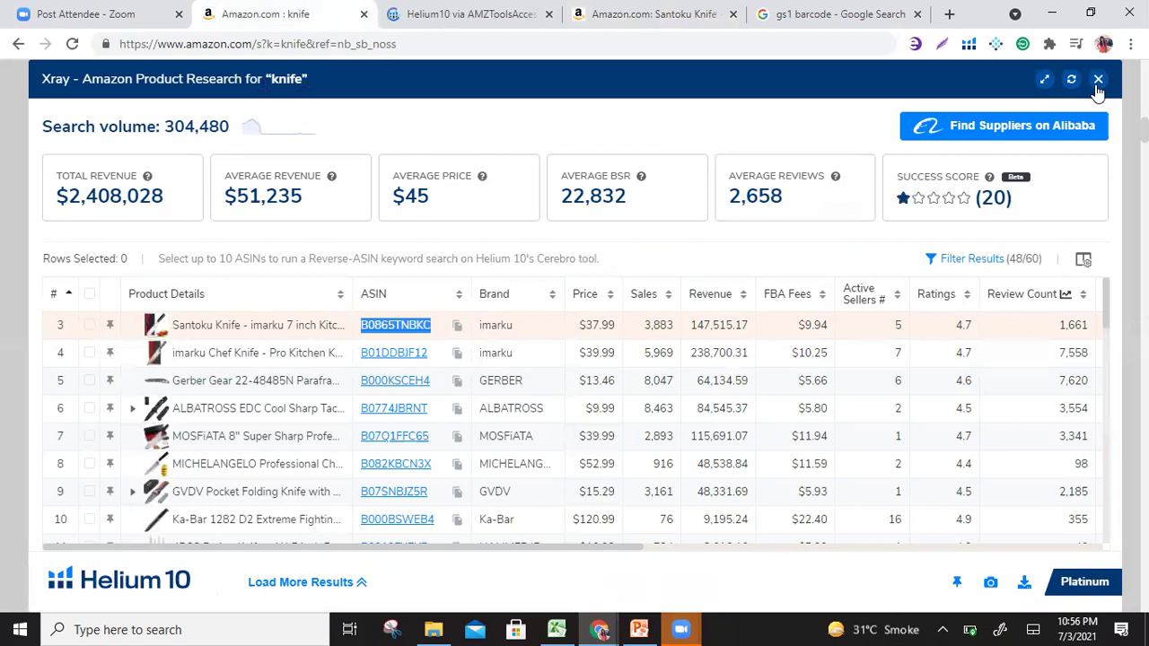
left_click(1096, 85)
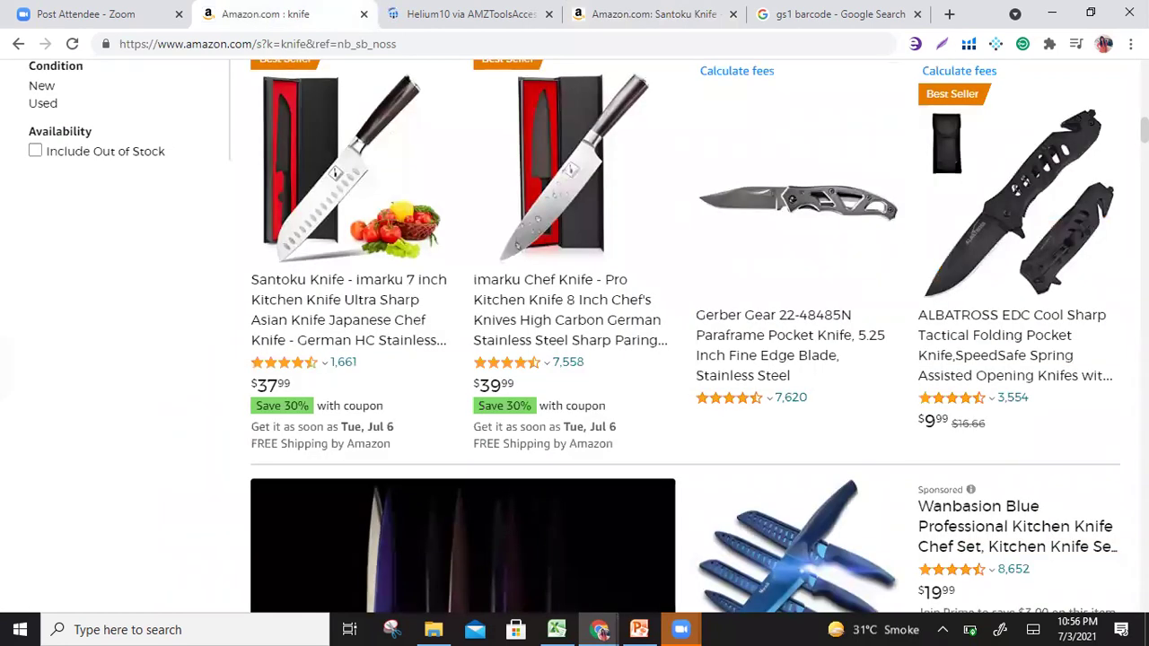
scroll(721, 83, "up", 6)
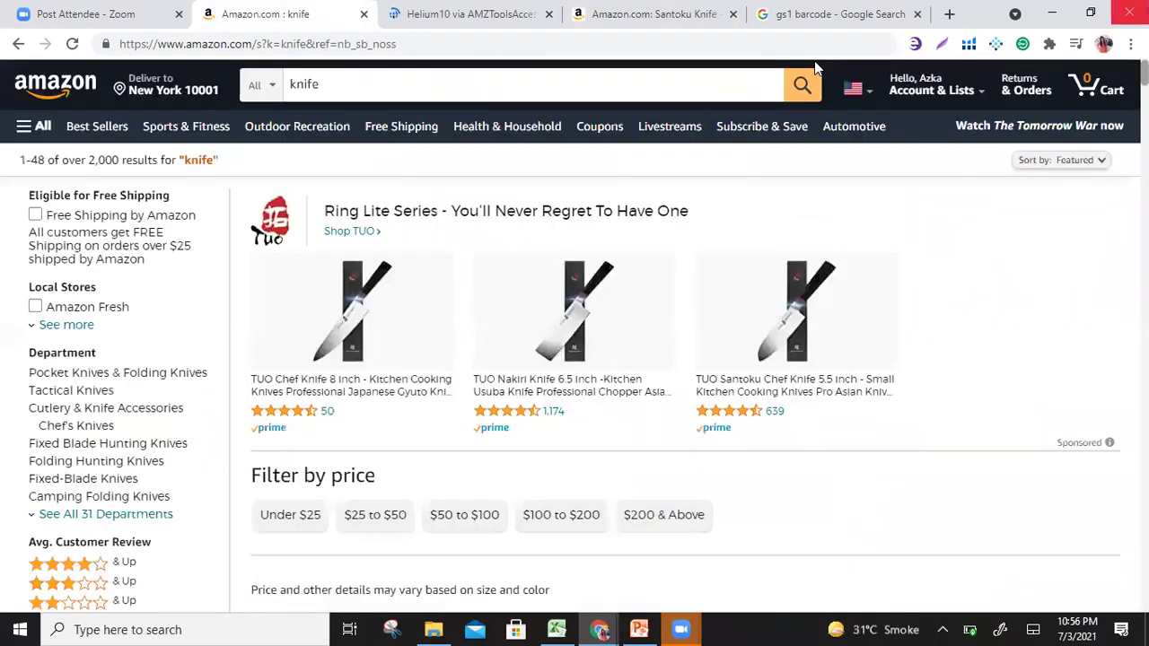
- Replace the Amazon search term with "japan knife chef", run the search and look over the first product results
left_click(721, 83)
key("BackSpace")
key("BackSpace")
key("BackSpace")
key("BackSpace")
key("BackSpace")
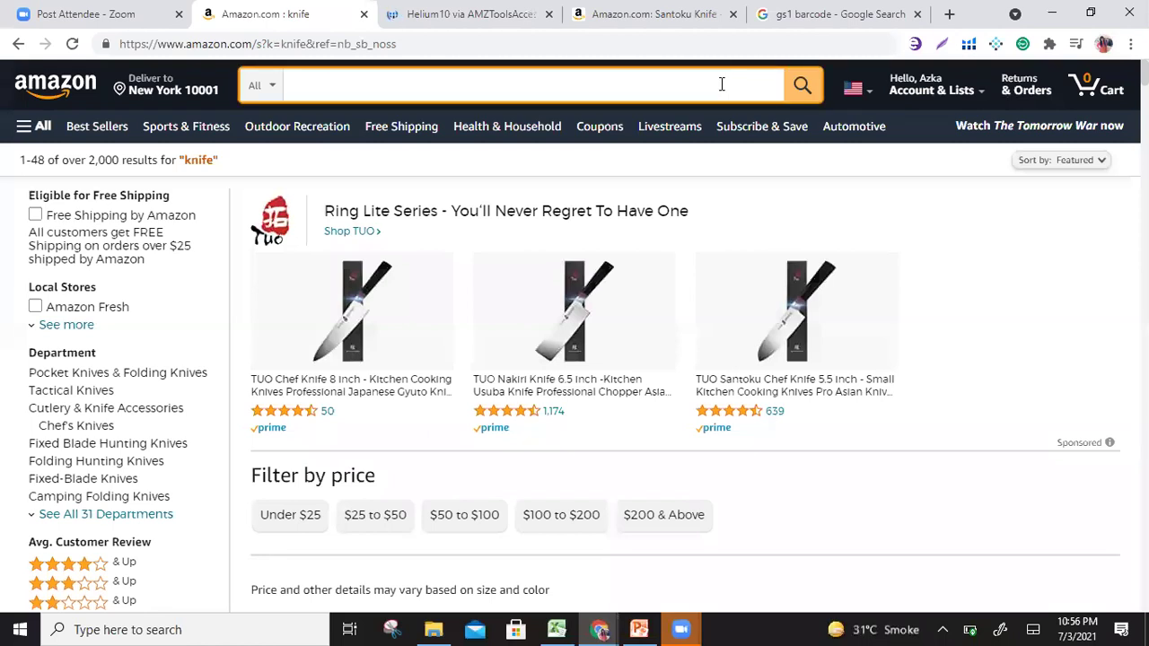
type("japan knife chef")
key("Return")
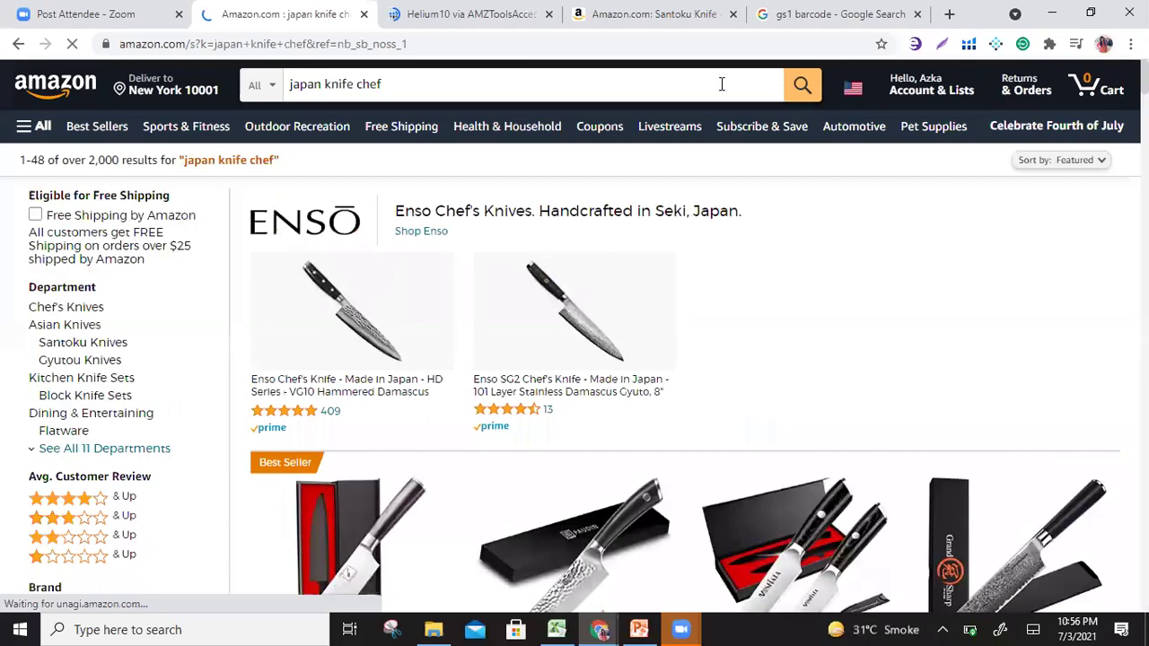
scroll(721, 84, "down", 3)
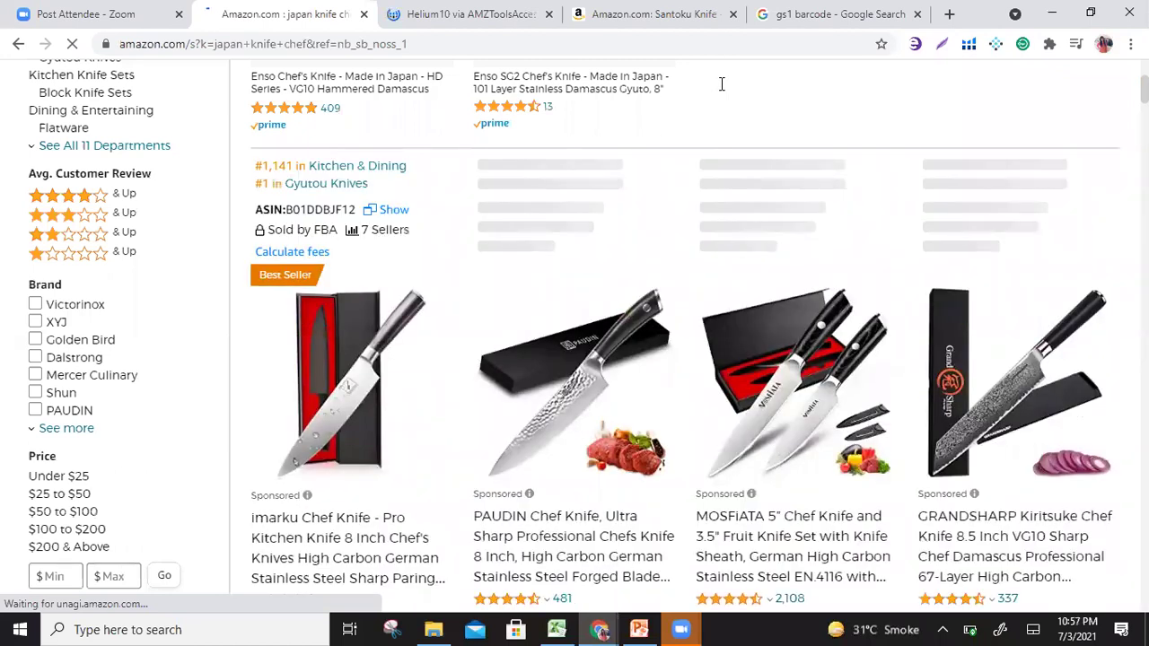
- Switch to the Cerebro workbook in Excel and examine the search volume and trend columns from row 11158 up to row 11117
left_click(557, 628)
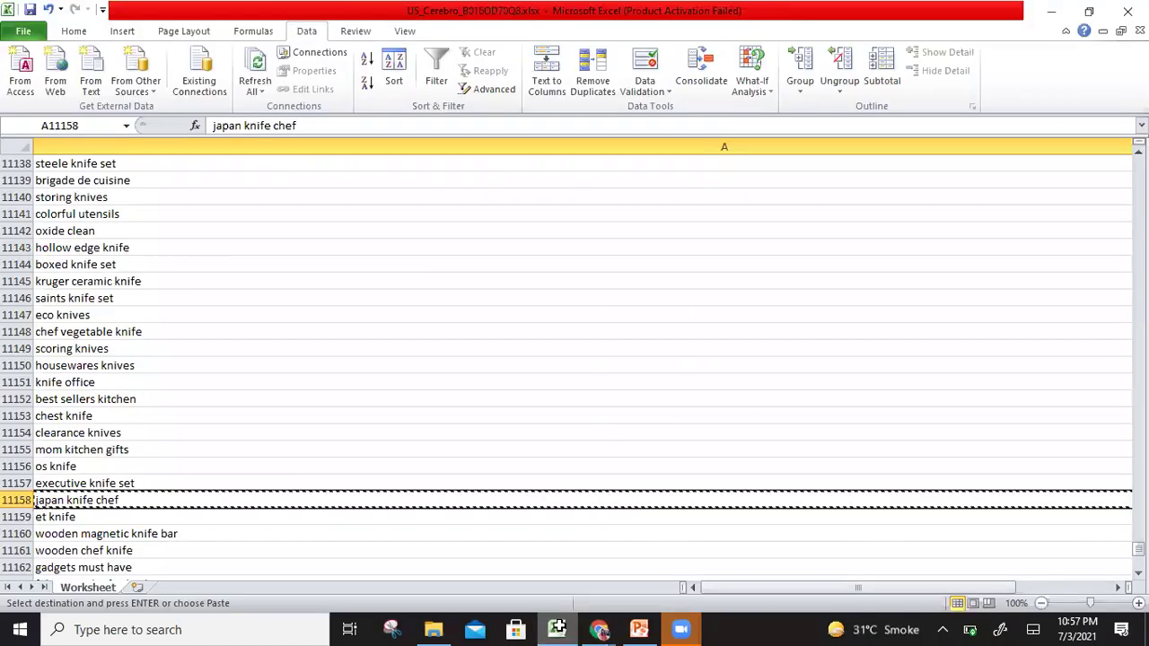
key("Up")
key("Up")
key("Up")
key("Up")
key("Right")
key("Up")
key("Right")
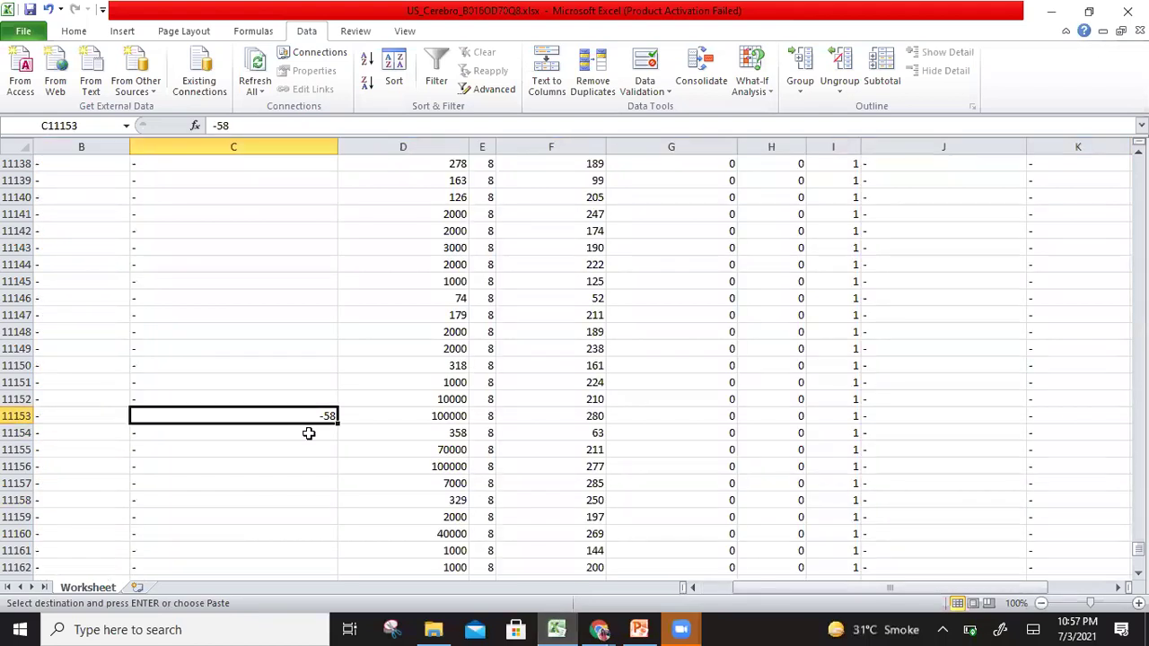
key("Up")
key("Up")
key("Up")
key("Up")
key("Up")
key("Up")
key("Up")
key("Up")
key("Up")
key("Up")
key("Up")
key("Up")
key("Up")
key("Up")
key("Up")
key("Up")
key("Up")
key("Up")
key("Up")
key("Up")
key("Up")
key("Up")
key("Up")
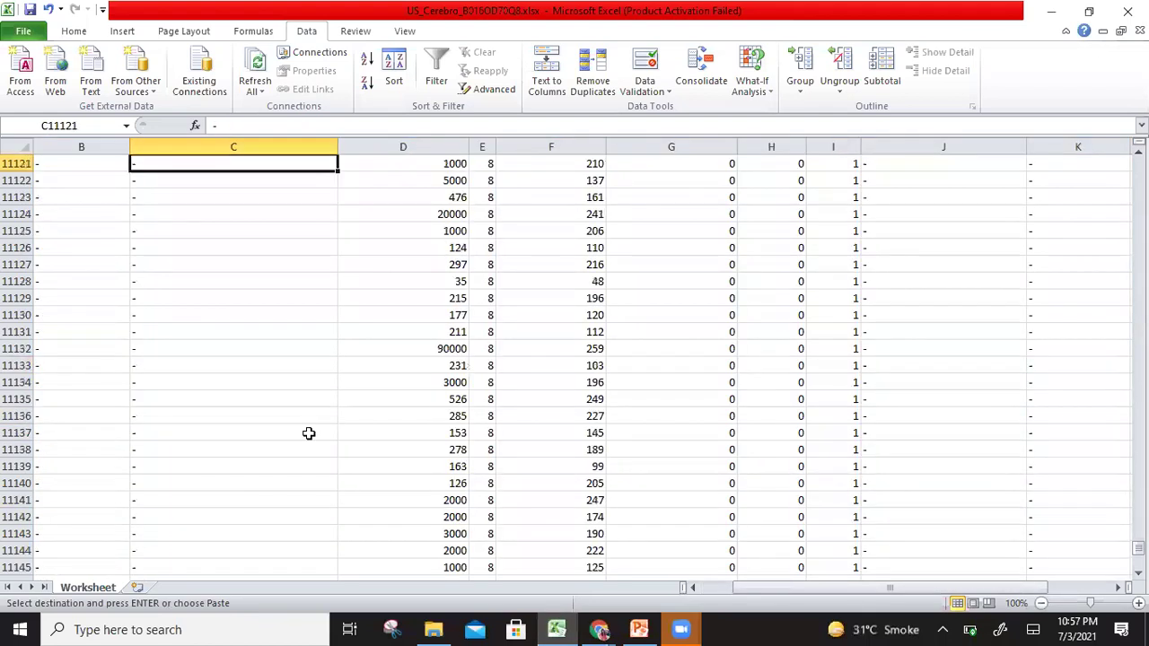
key("Left")
key("Left")
key("Up")
key("Up")
key("Up")
key("Right")
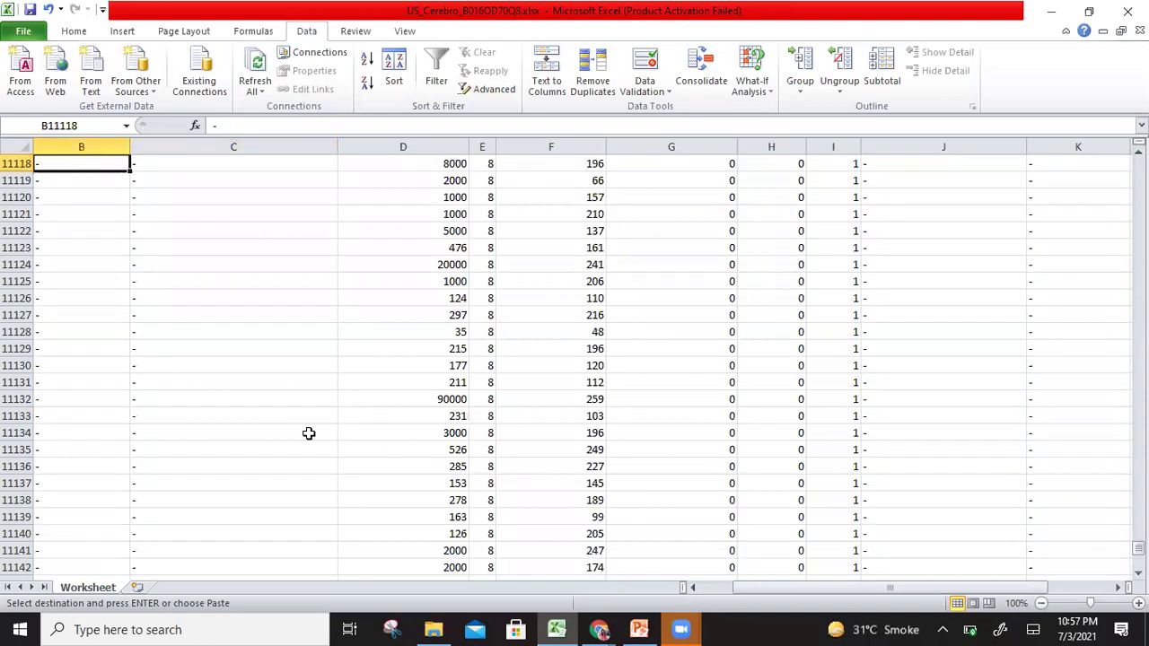
key("Up")
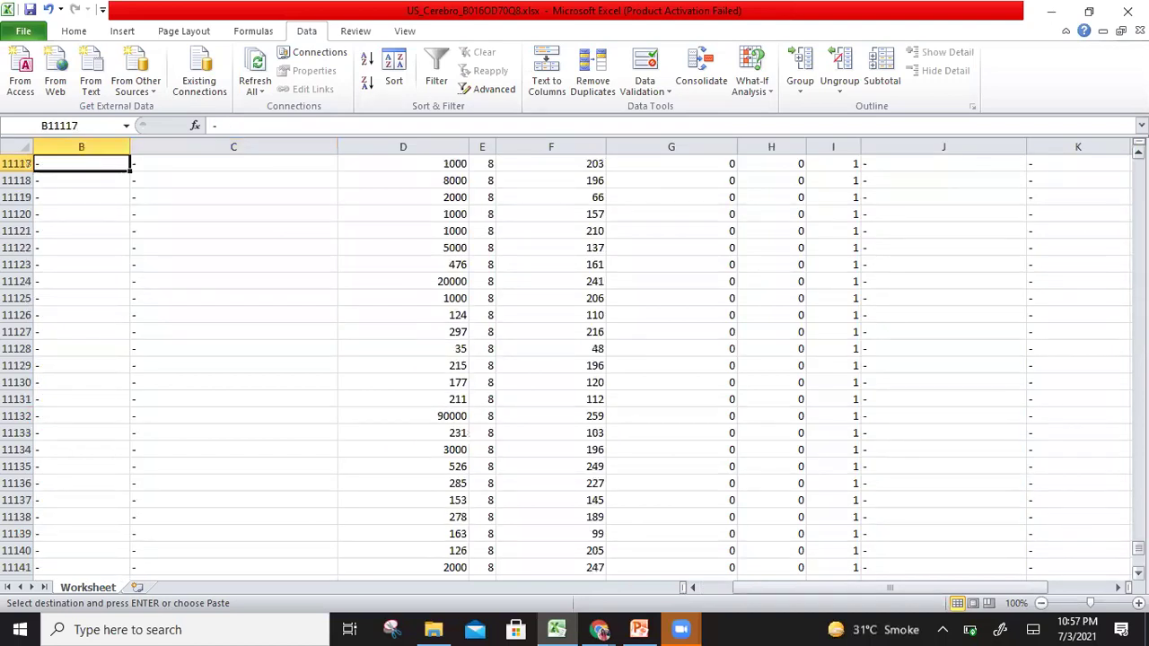
- Review the Search Volume column from the first rows of the worksheet down to row 131 and switch to the product Listing presentation in PowerPoint
left_click_drag(1138, 548, 1138, 166)
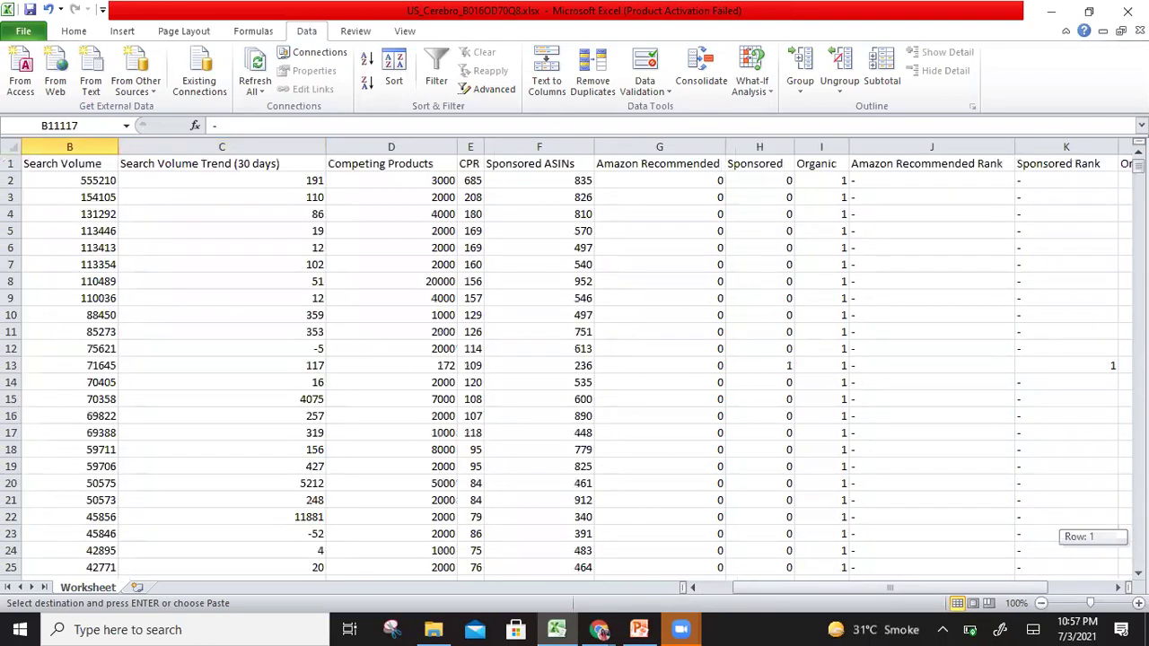
left_click(89, 199)
key("Down")
key("Down")
key("Right")
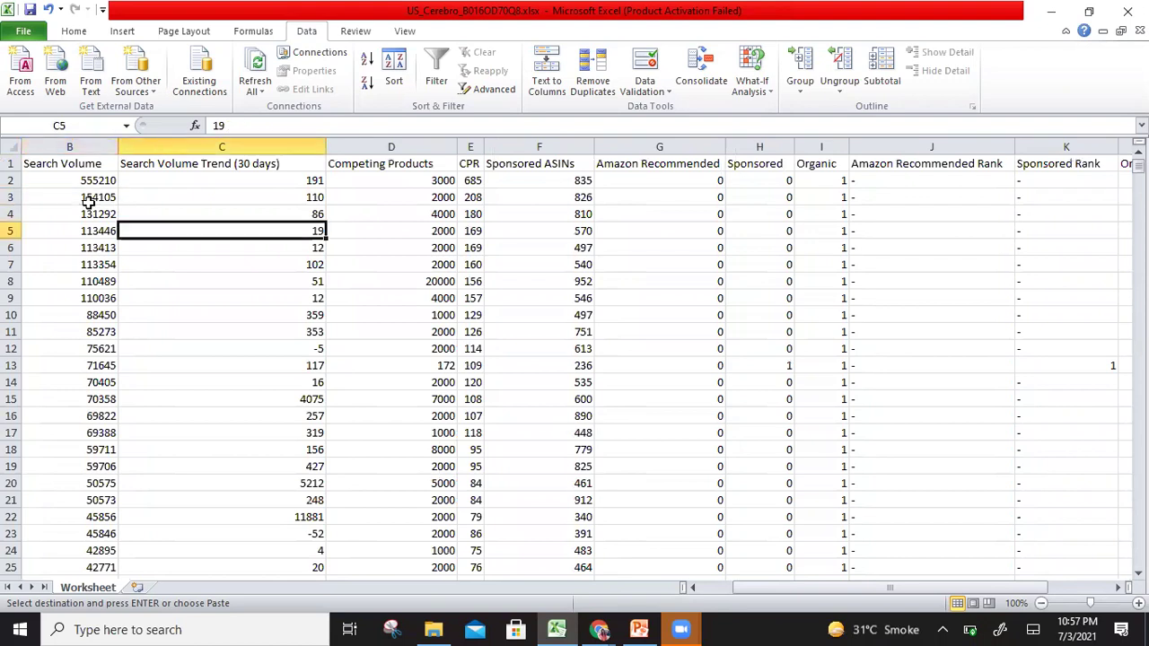
key("Down")
key("Down")
key("Left")
key("Down")
key("Down")
key("Down")
key("Down")
key("Down")
key("Down")
key("Down")
key("Down")
key("Down")
key("Down")
key("Down")
key("Down")
key("Down")
key("Down")
key("Down")
key("Down")
key("Down")
key("Down")
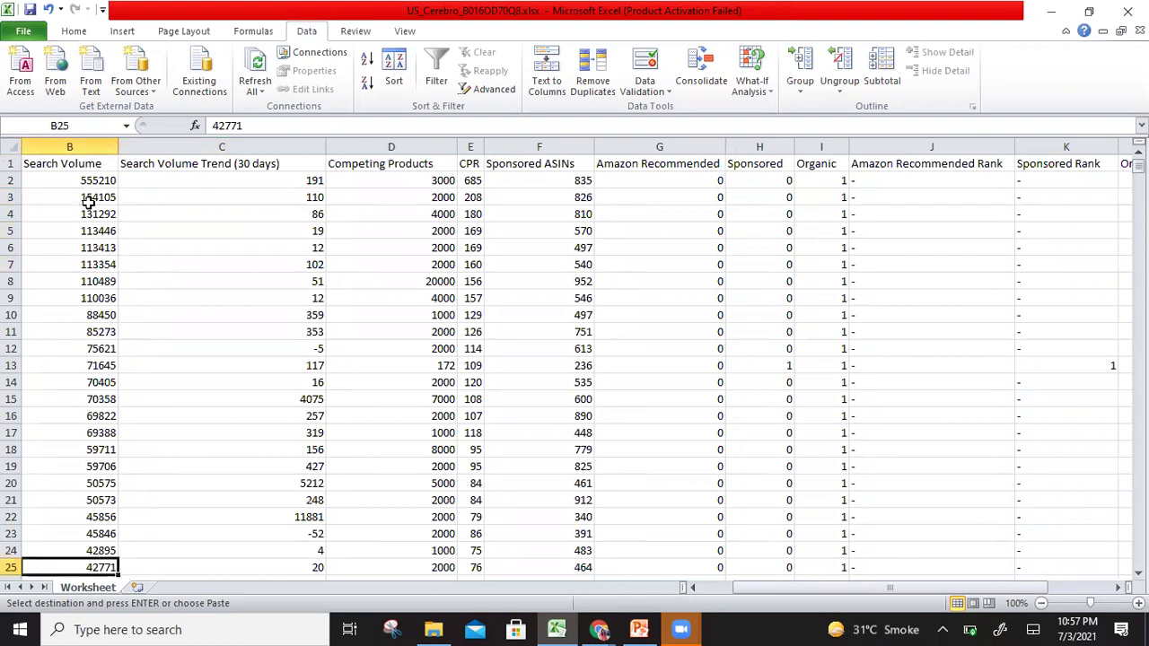
key("Down")
key("Down")
key("Down")
key("Down")
key("Down")
key("Down")
key("Down")
key("Down")
key("Down")
key("Down")
key("Down")
key("Down")
key("Down")
key("Down")
key("Down")
key("Down")
key("Down")
key("Down")
key("Down")
key("Down")
key("Down")
key("Down")
key("Down")
key("Down")
key("Down")
key("Down")
key("Down")
key("Down")
key("Down")
key("Down")
key("Down")
key("Down")
key("Down")
key("Down")
key("Down")
key("Down")
key("Down")
key("Down")
key("Down")
key("Down")
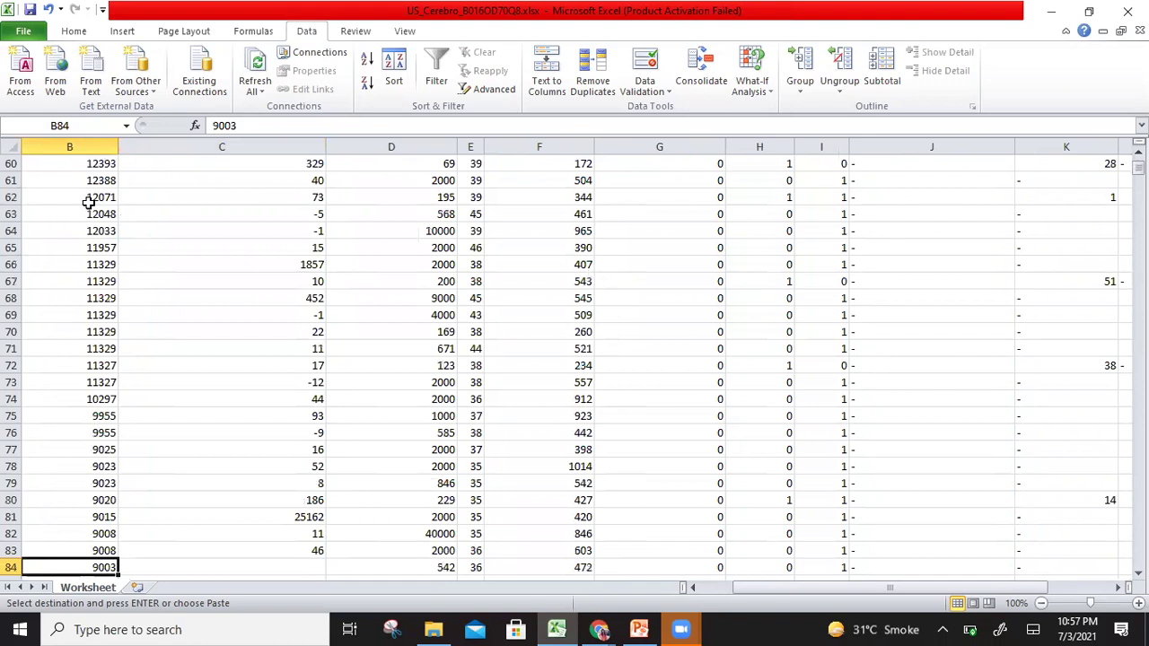
key("Down")
key("Down")
key("Down")
key("Down")
key("Down")
key("Down")
key("Down")
key("Down")
key("Down")
key("Down")
key("Down")
key("Down")
key("Down")
key("Down")
key("Down")
key("Down")
key("Down")
key("Down")
key("Down")
key("Down")
key("Down")
key("Down")
key("Down")
key("Down")
key("Down")
key("Down")
key("Down")
key("Down")
key("Down")
key("Down")
key("Down")
key("Down")
key("Down")
key("Down")
key("Down")
key("Down")
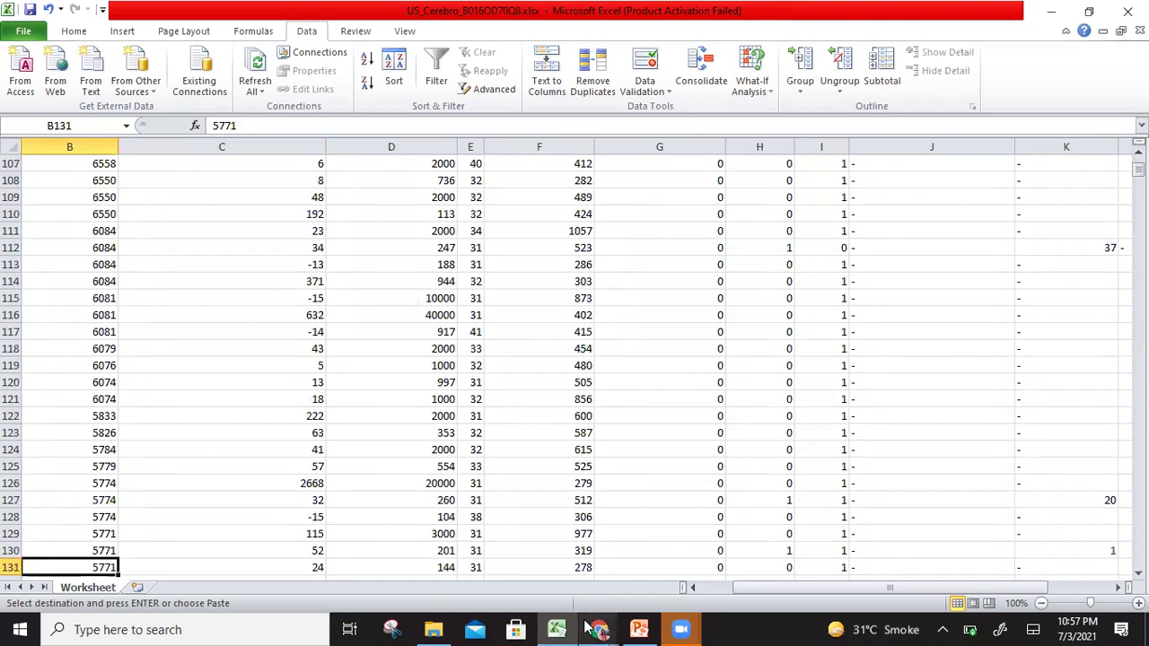
left_click(639, 629)
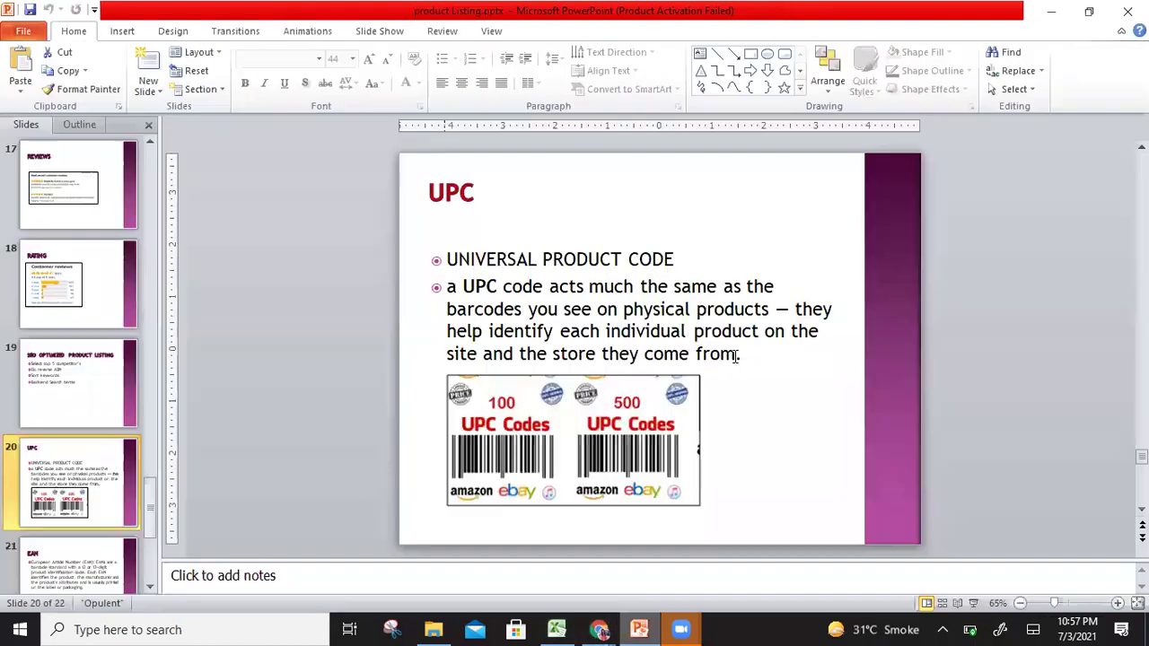